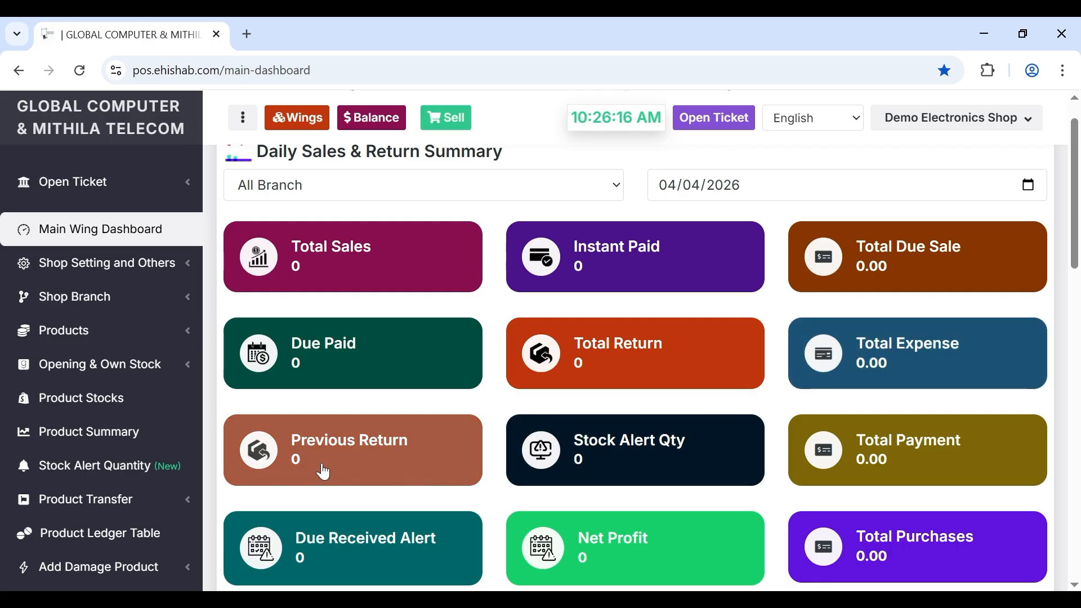
- Scroll down the main dashboard to view the summary cards
scroll(321, 470, "down", 1)
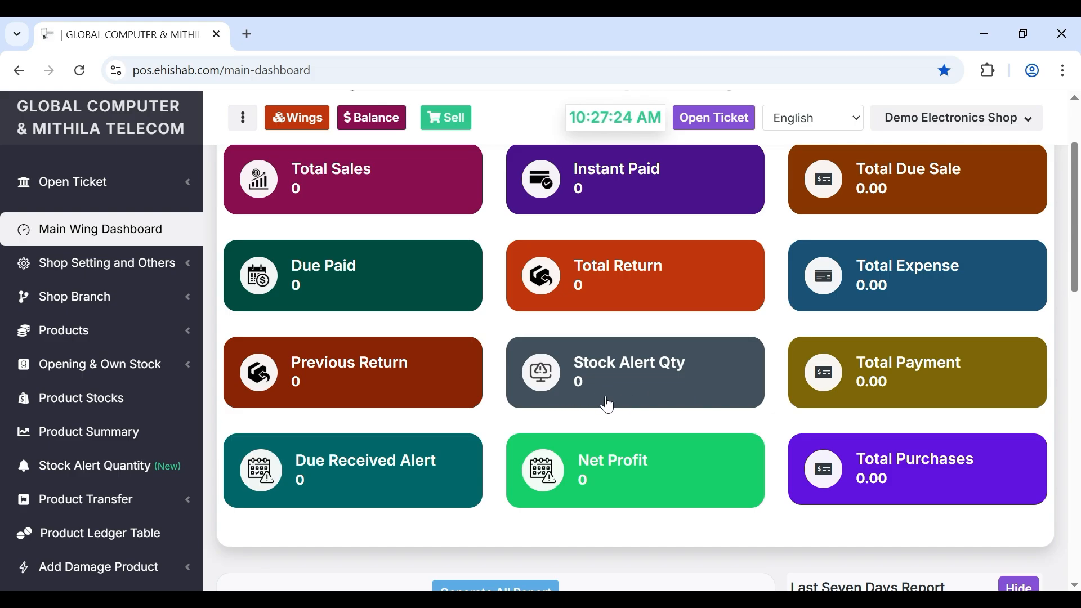
- Open the Total Payment supplier vouchers, return to the dashboard, and scroll toward the reports
left_click(900, 391)
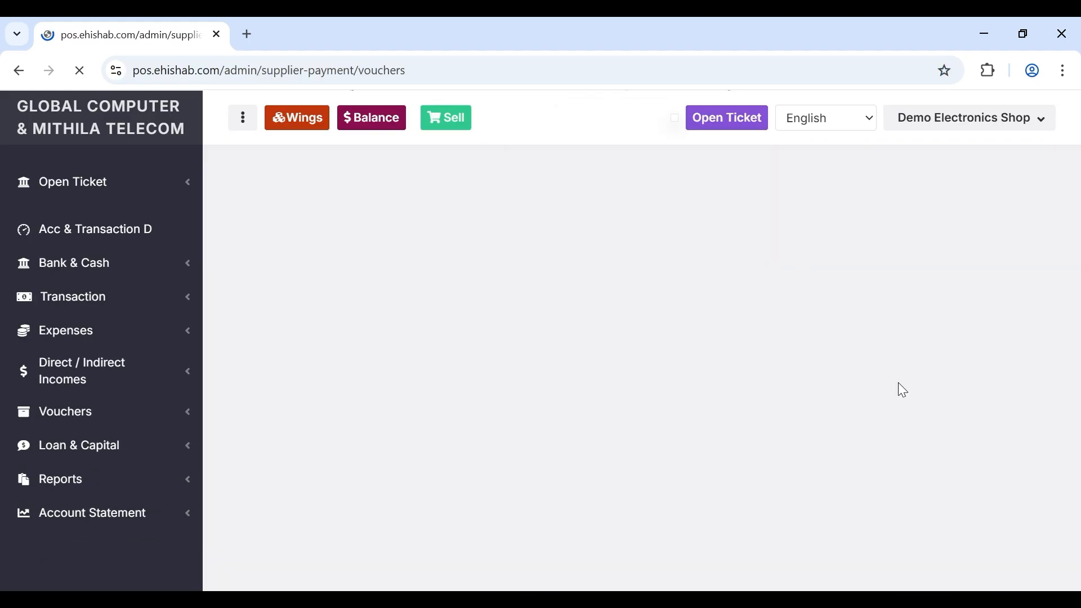
left_click(19, 70)
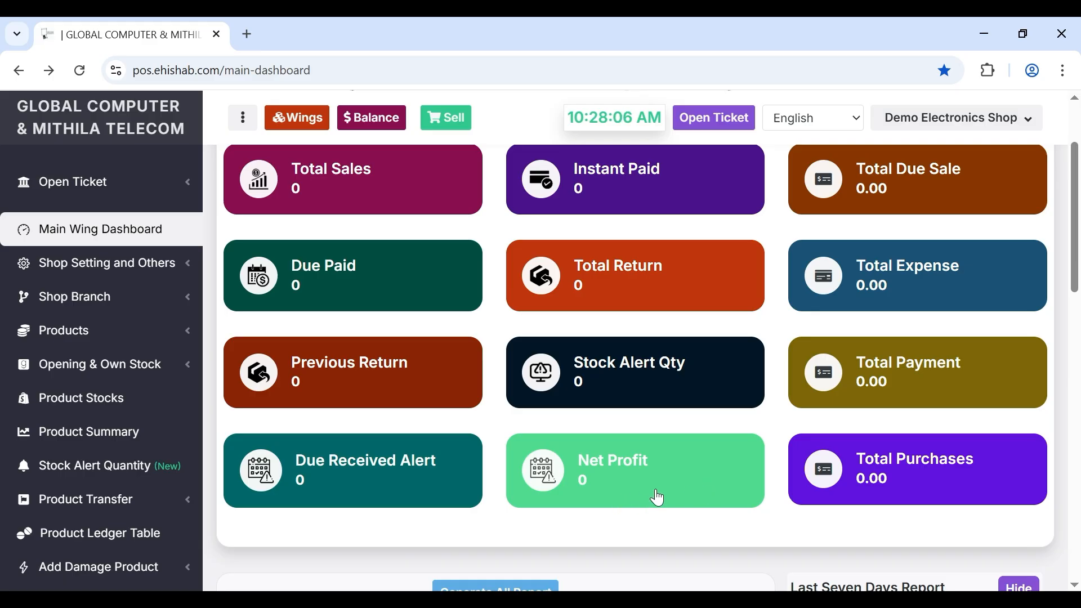
scroll(896, 487, "down", 1)
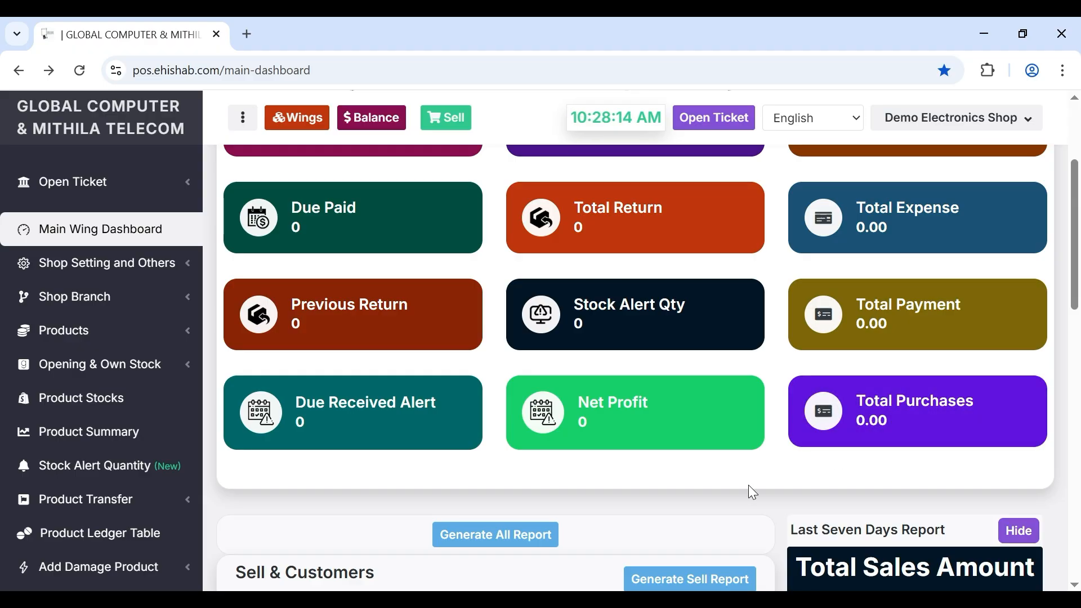
- Generate all dashboard reports and review the Sell & Customers and Products & Balance cards
scroll(749, 485, "down", 3)
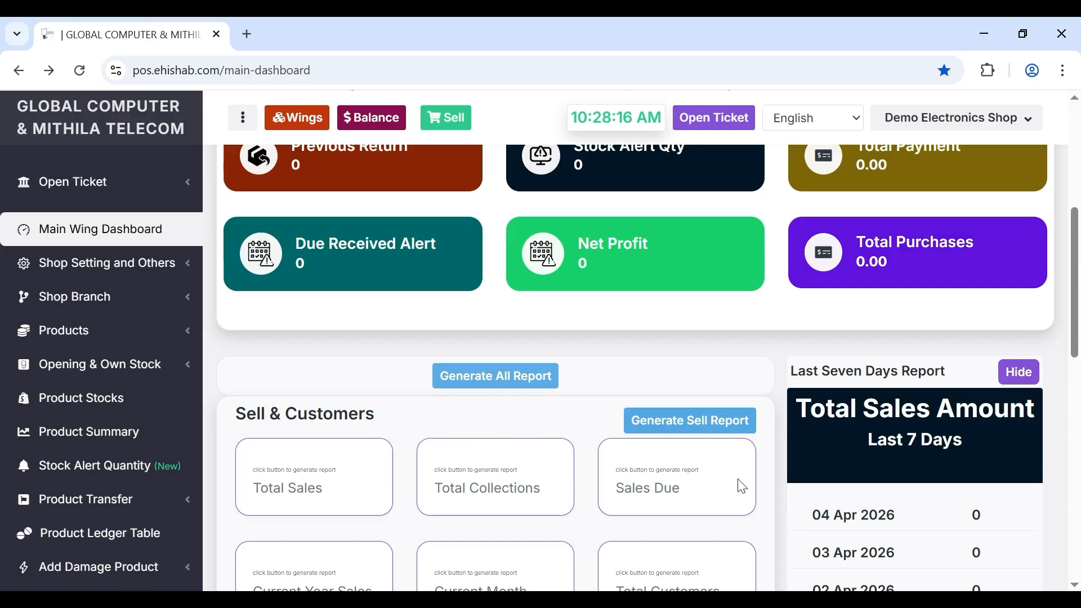
left_click(481, 377)
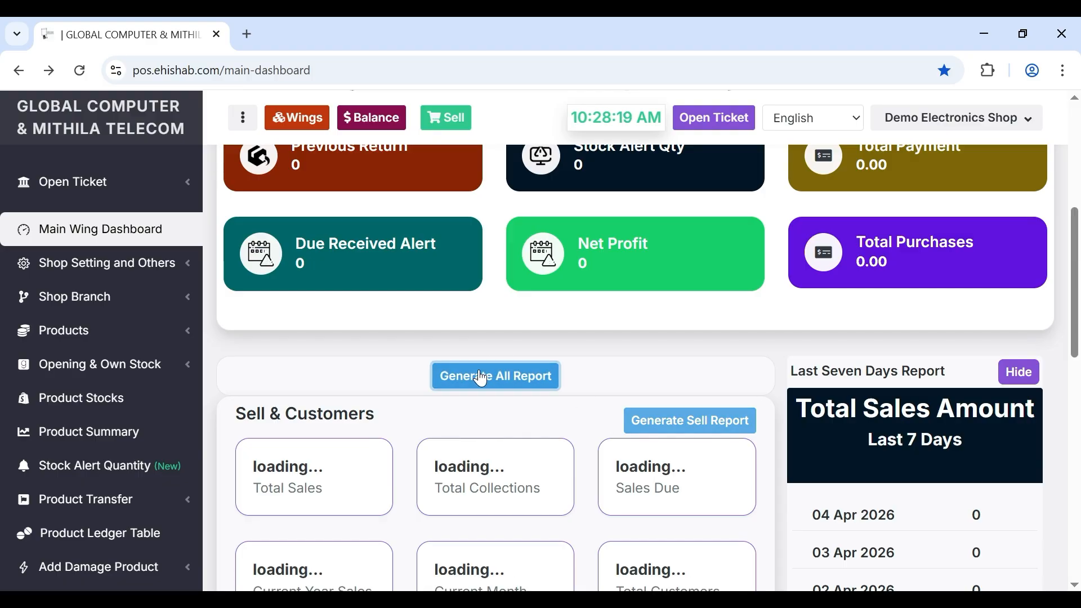
scroll(482, 377, "down", 2)
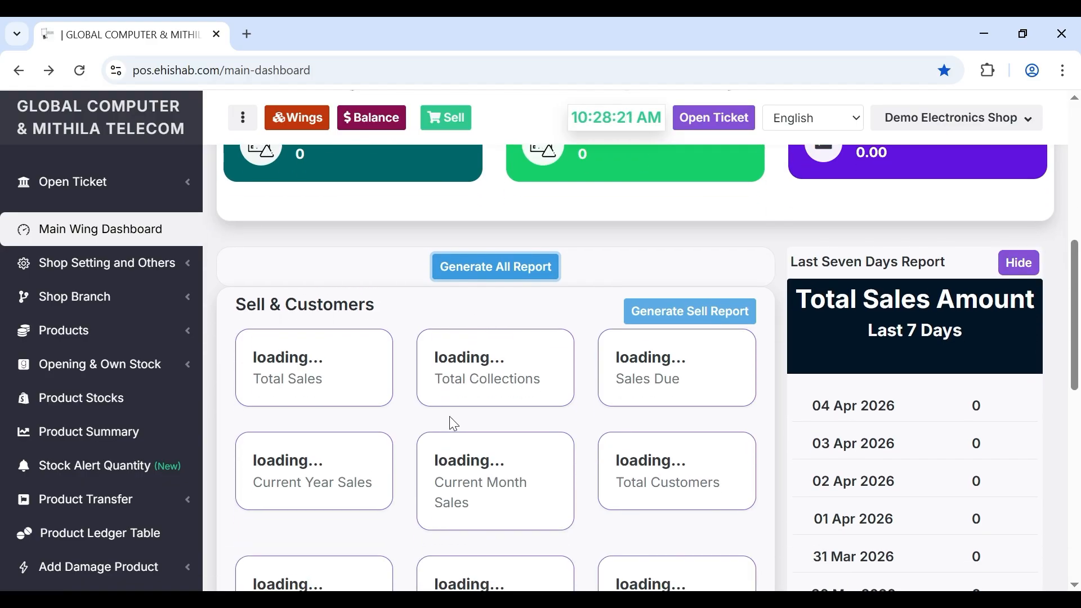
scroll(454, 423, "down", 5)
scroll(454, 423, "up", 4)
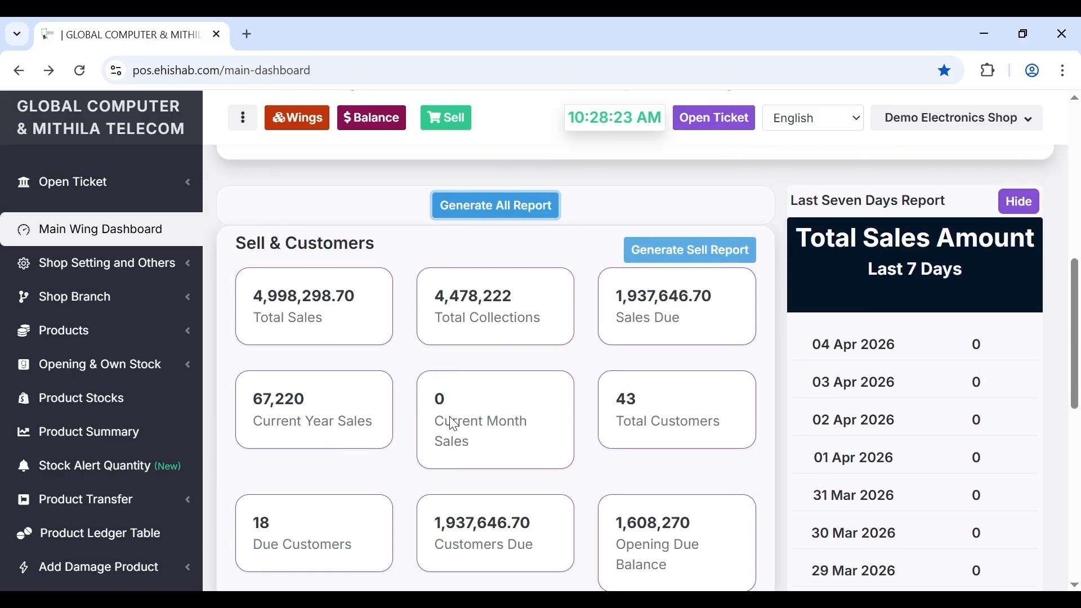
scroll(454, 423, "down", 3)
scroll(453, 423, "down", 7)
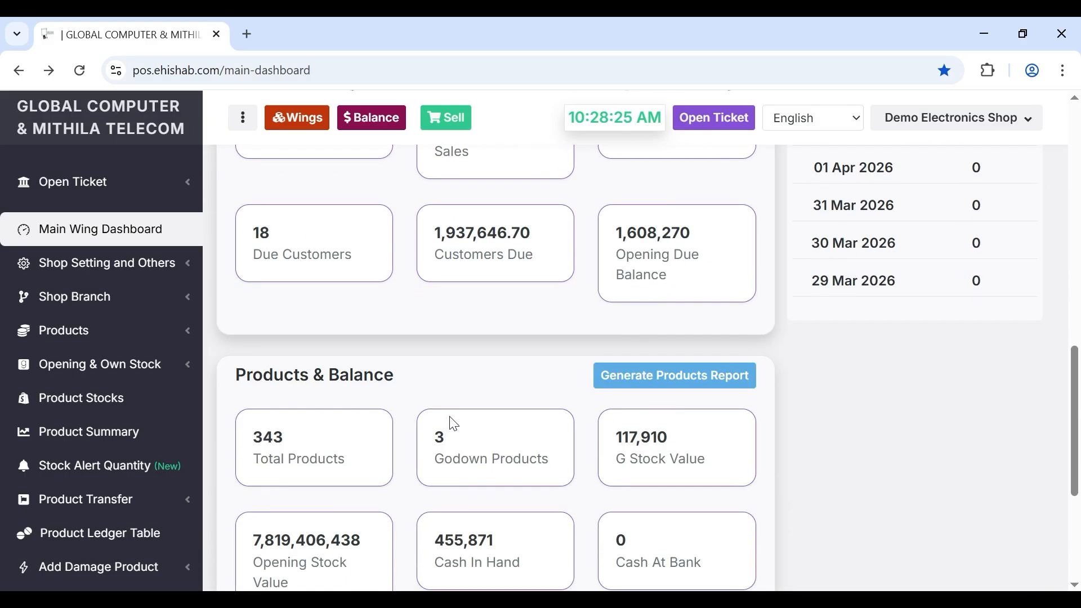
scroll(454, 424, "up", 11)
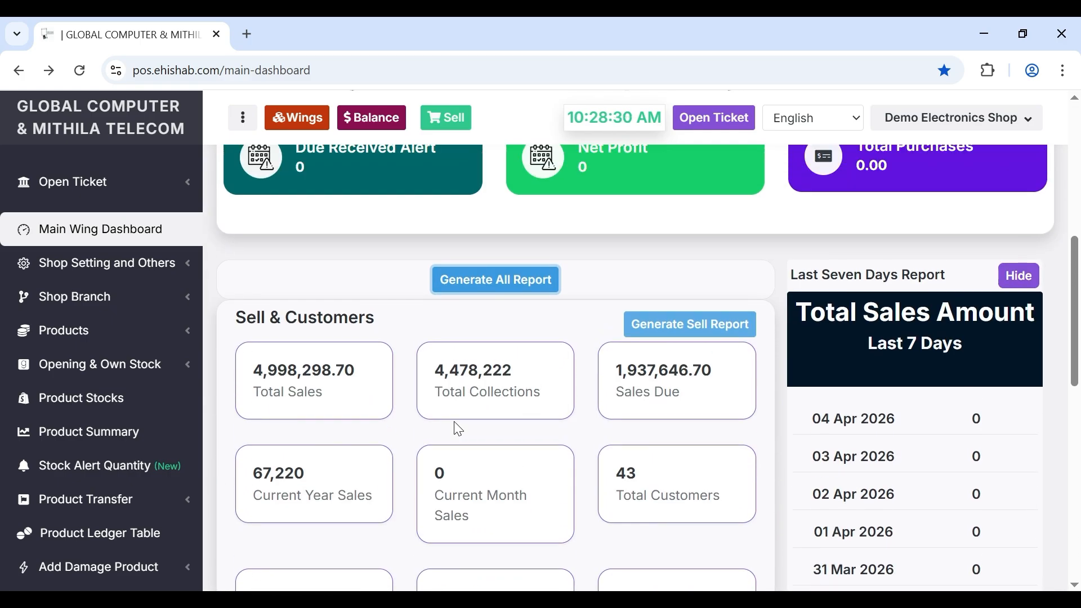
scroll(455, 428, "up", 1)
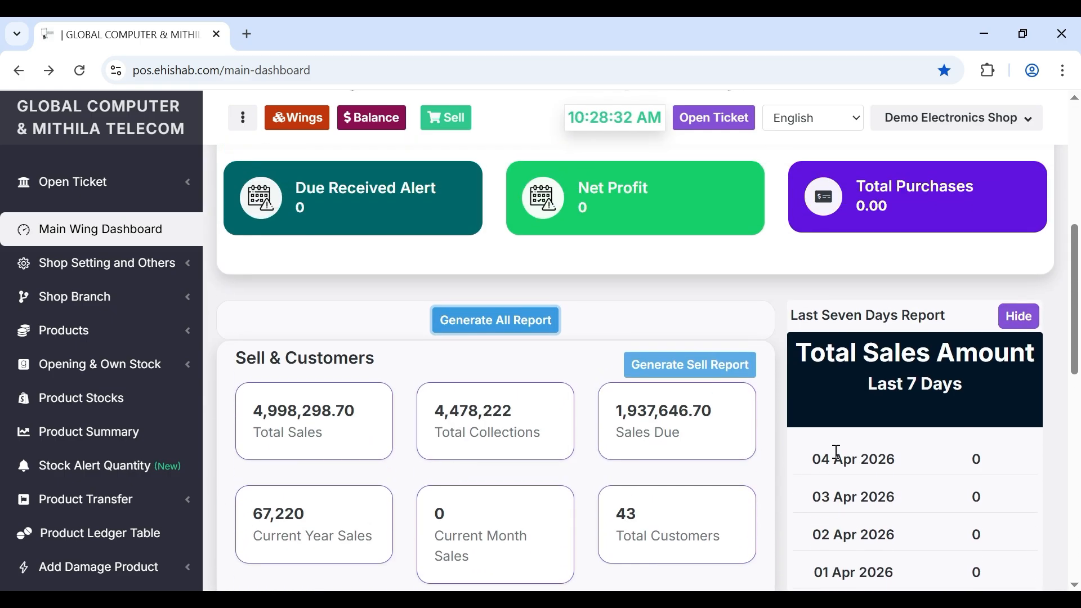
scroll(837, 453, "down", 2)
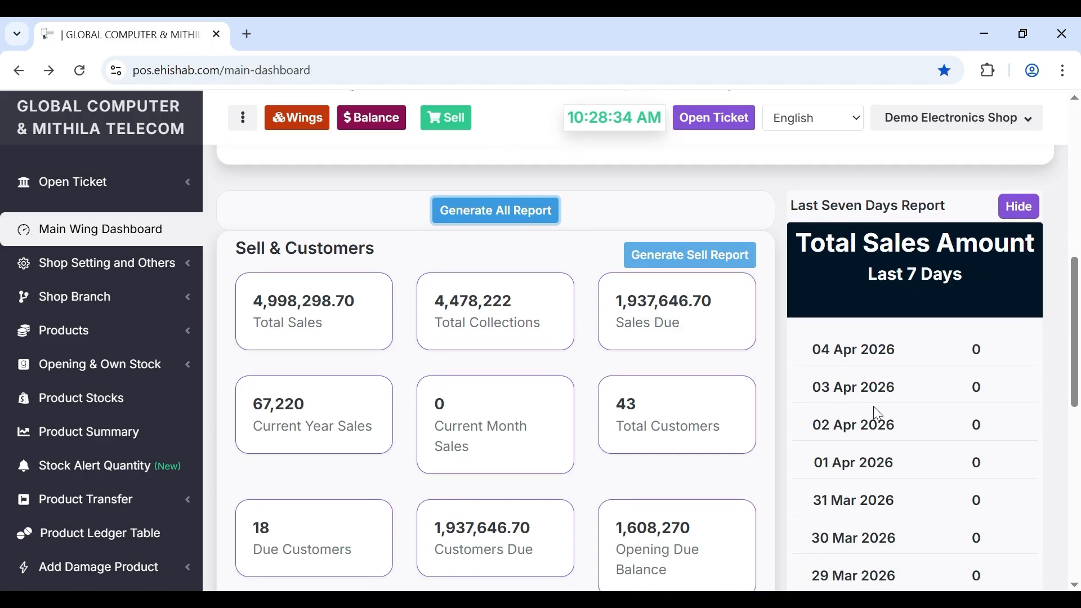
scroll(873, 407, "down", 1)
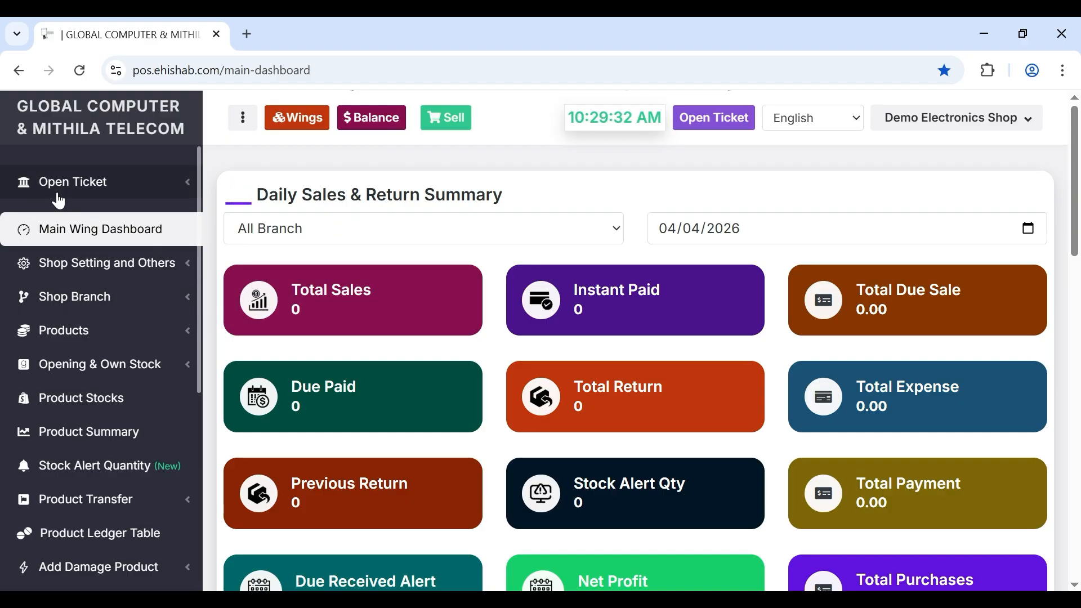
- Create a new product brand named Tecno
left_click(80, 333)
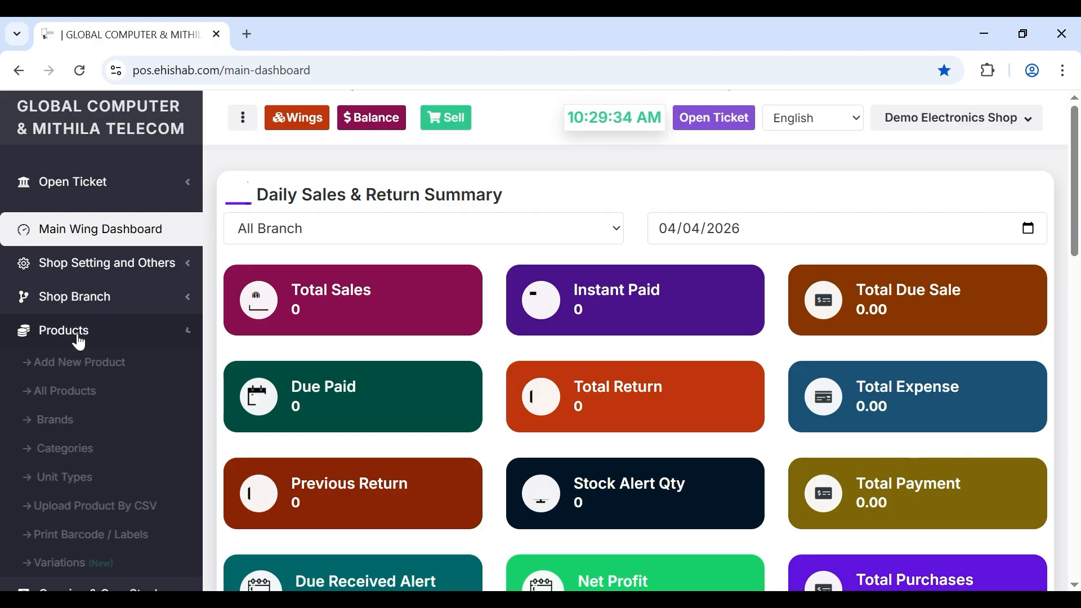
scroll(82, 367, "down", 2)
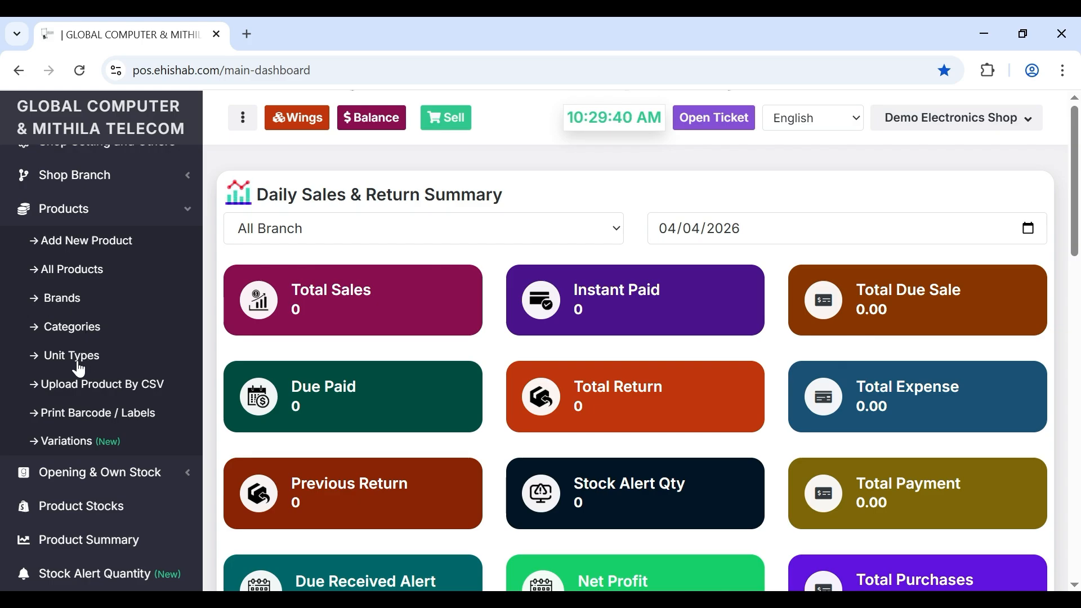
left_click(70, 310)
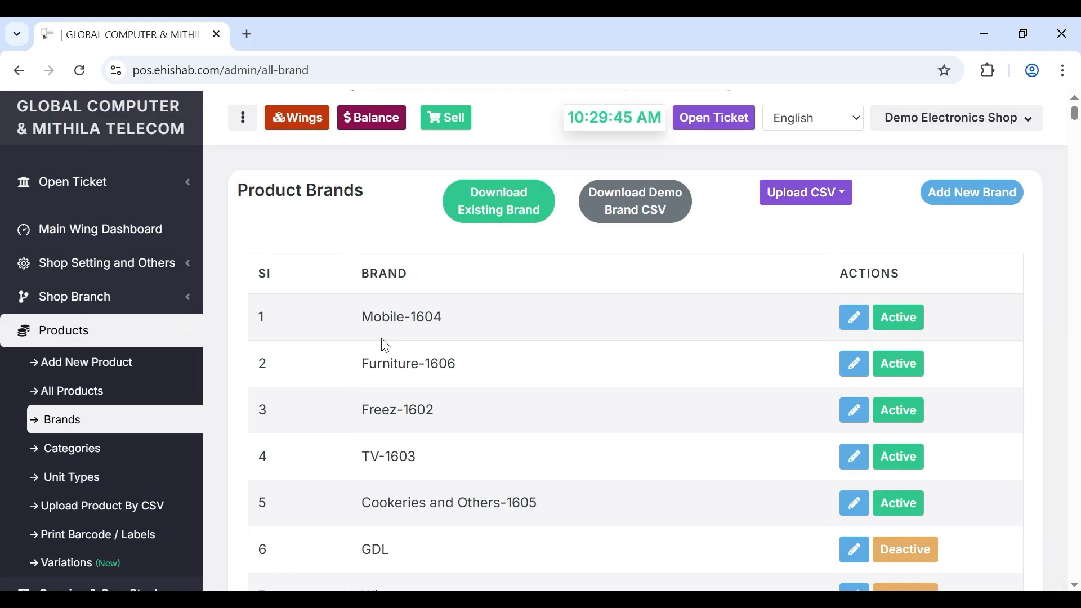
left_click(972, 201)
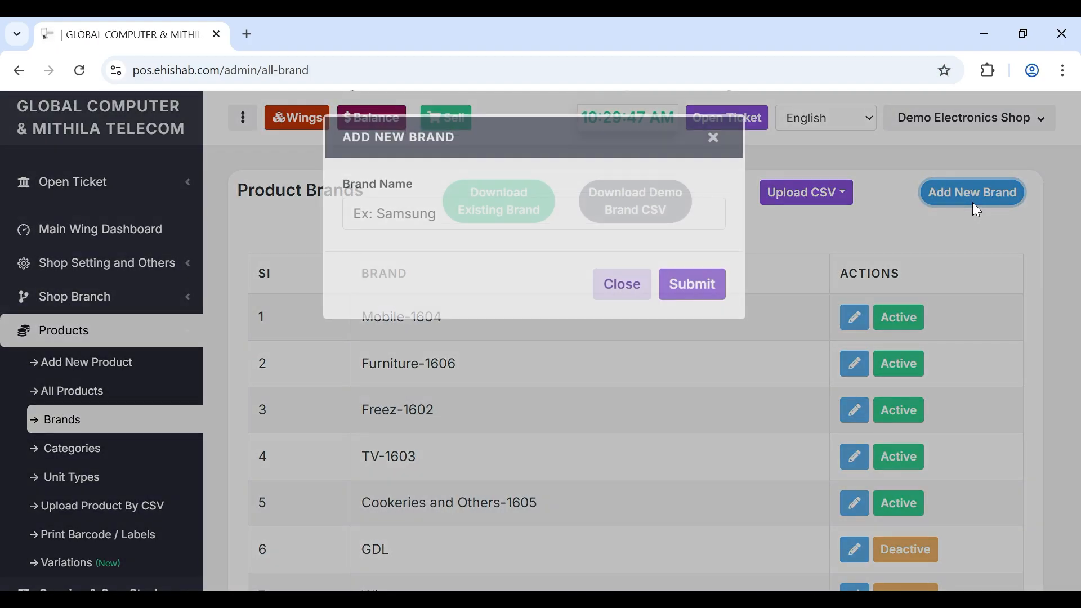
left_click(582, 221)
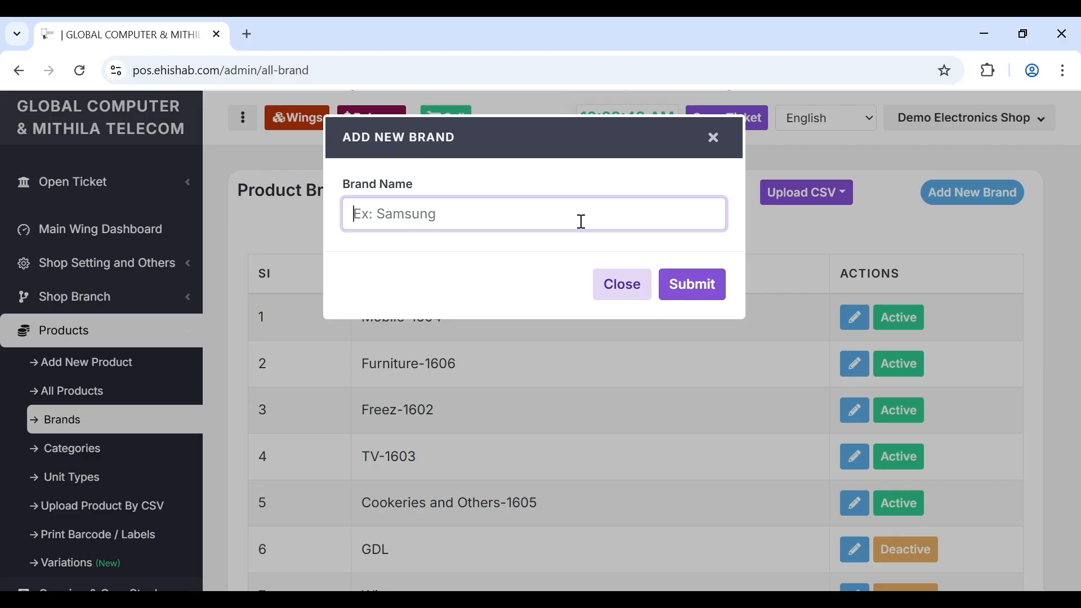
type("Tecno")
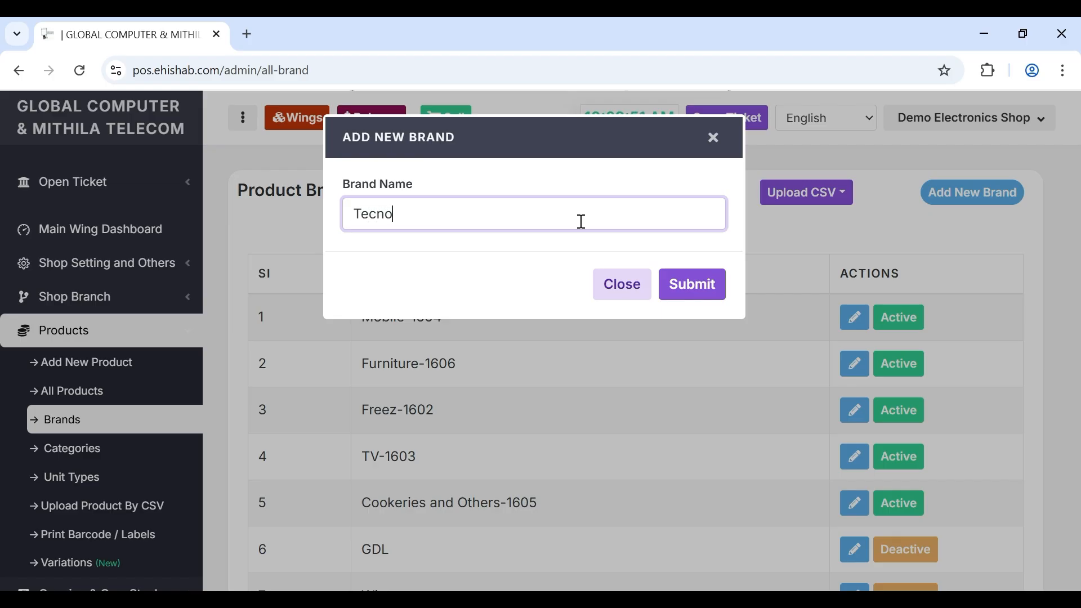
key("Return")
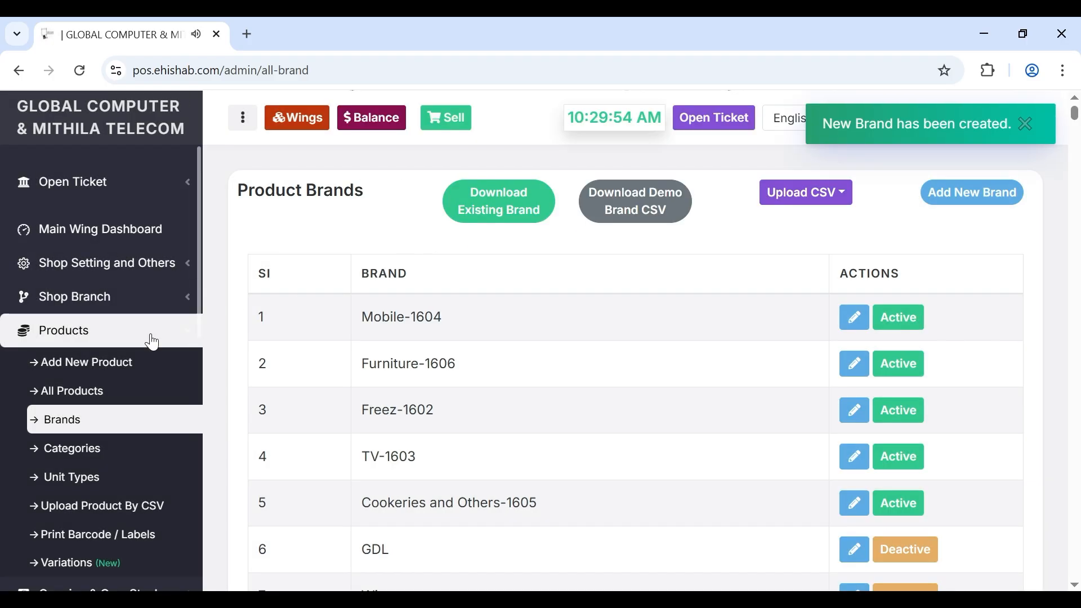
- Check the Mobile category and Pcs unit type in the category and unit type lists
left_click(85, 448)
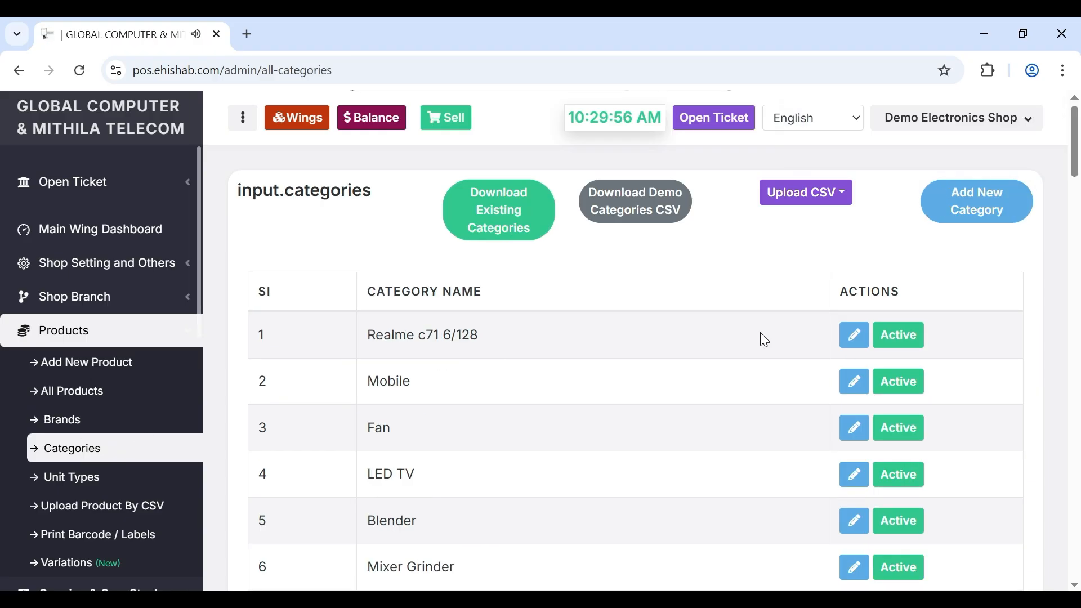
double_click(402, 387)
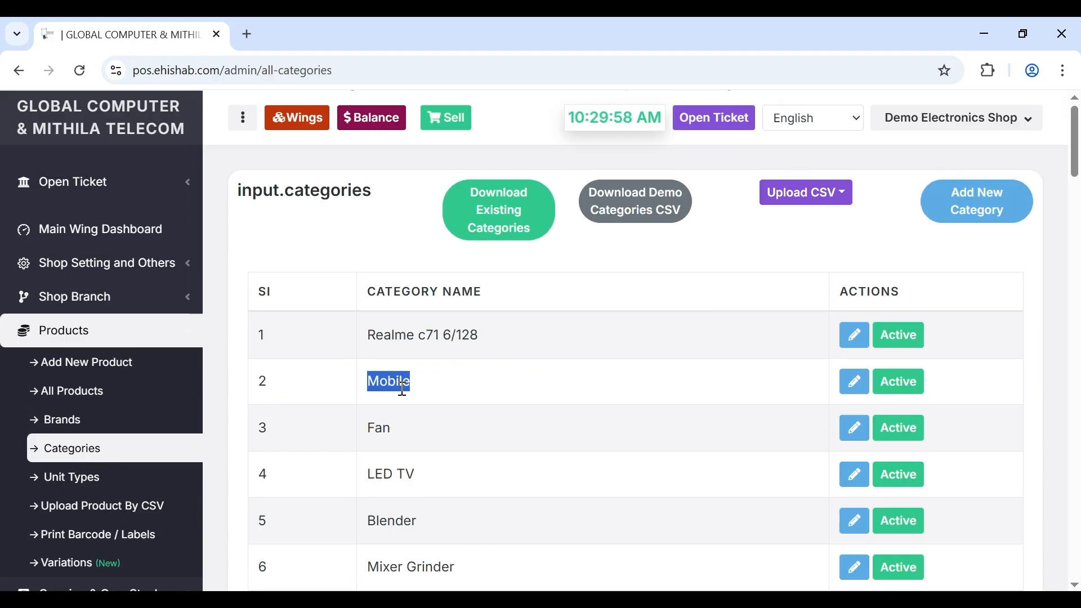
left_click(970, 212)
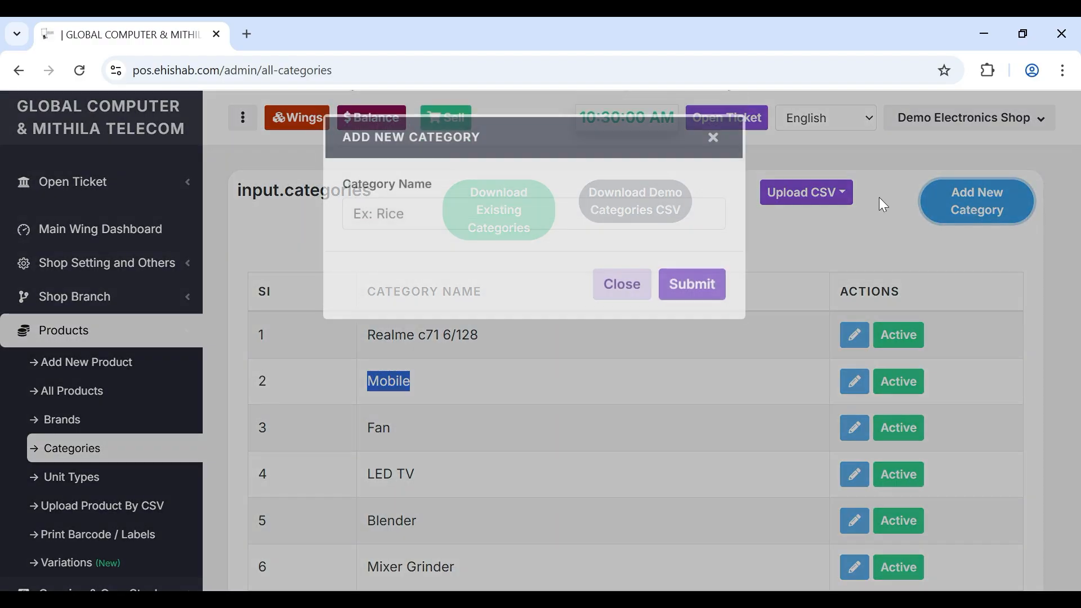
left_click(620, 287)
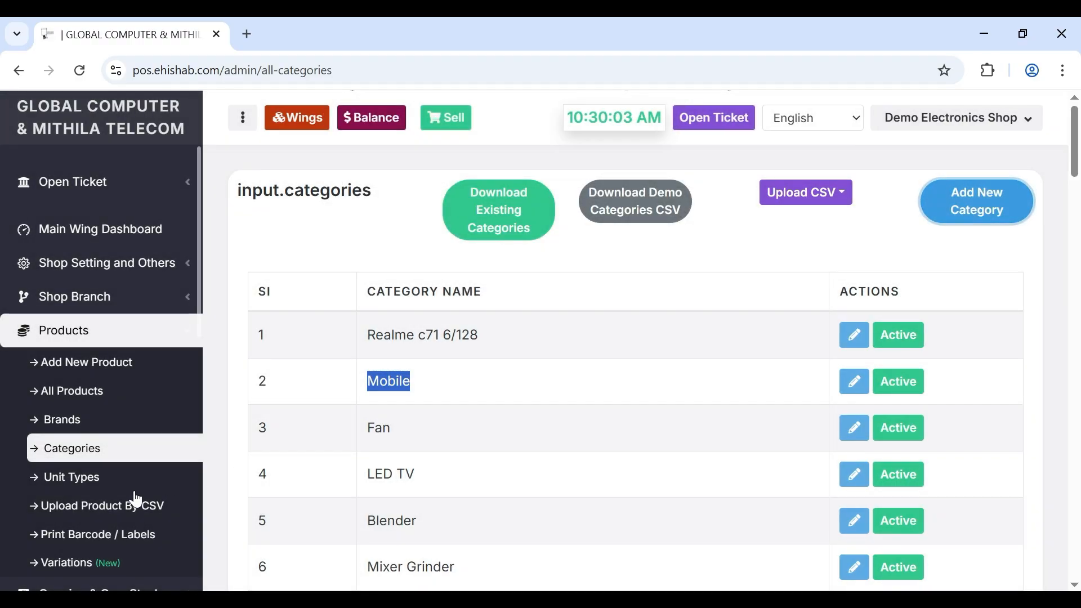
left_click(79, 478)
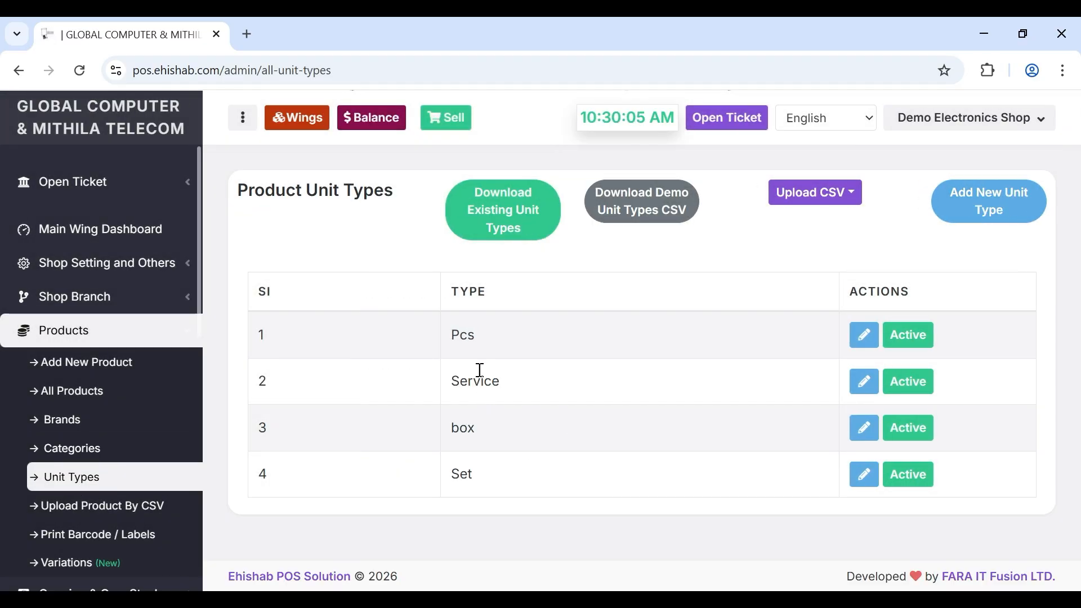
double_click(466, 335)
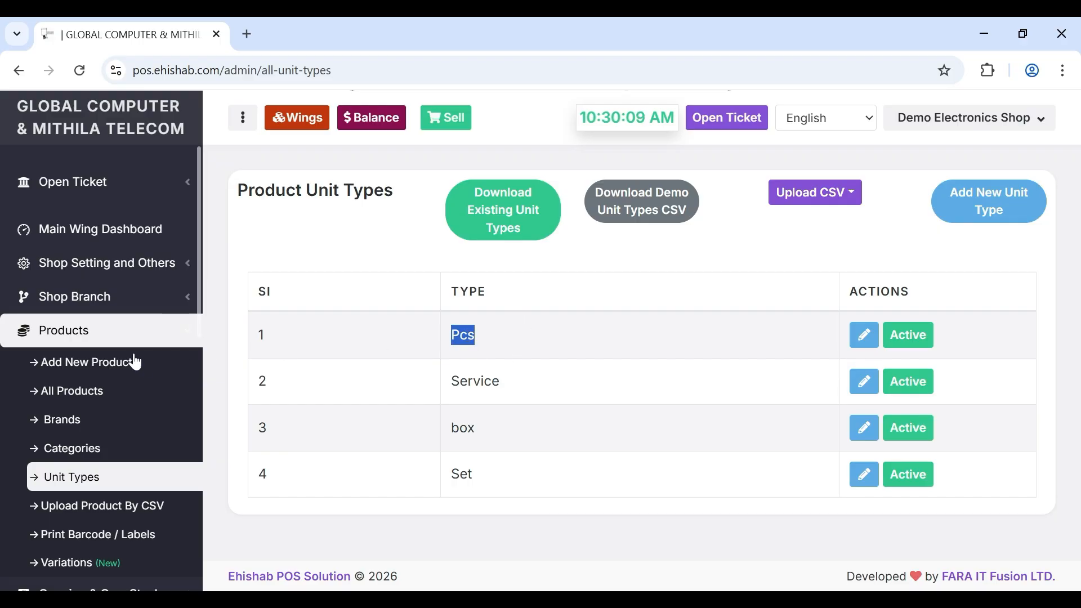
- Start a new product 'Tecno Pova 7 Pro' with brand Tecno, category Mobile and unit Pcs
left_click(93, 371)
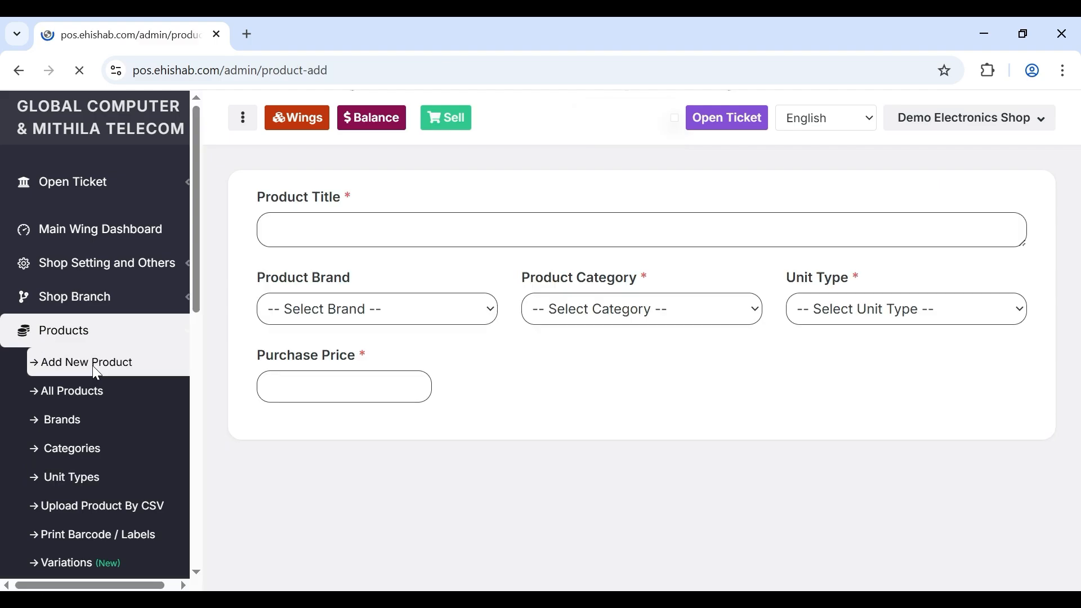
left_click(407, 221)
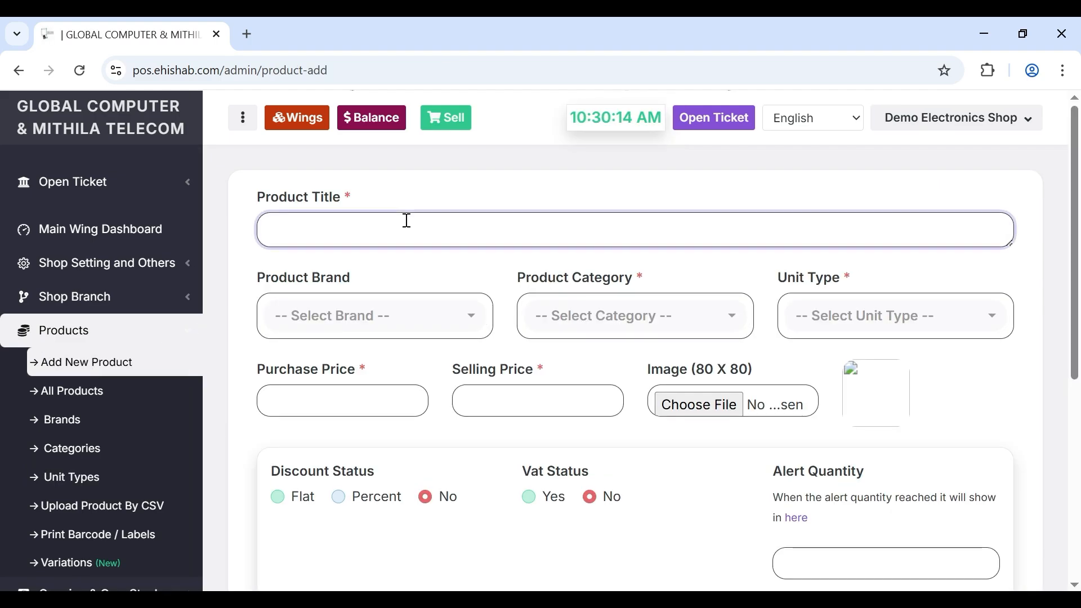
type("Tecno Pova ")
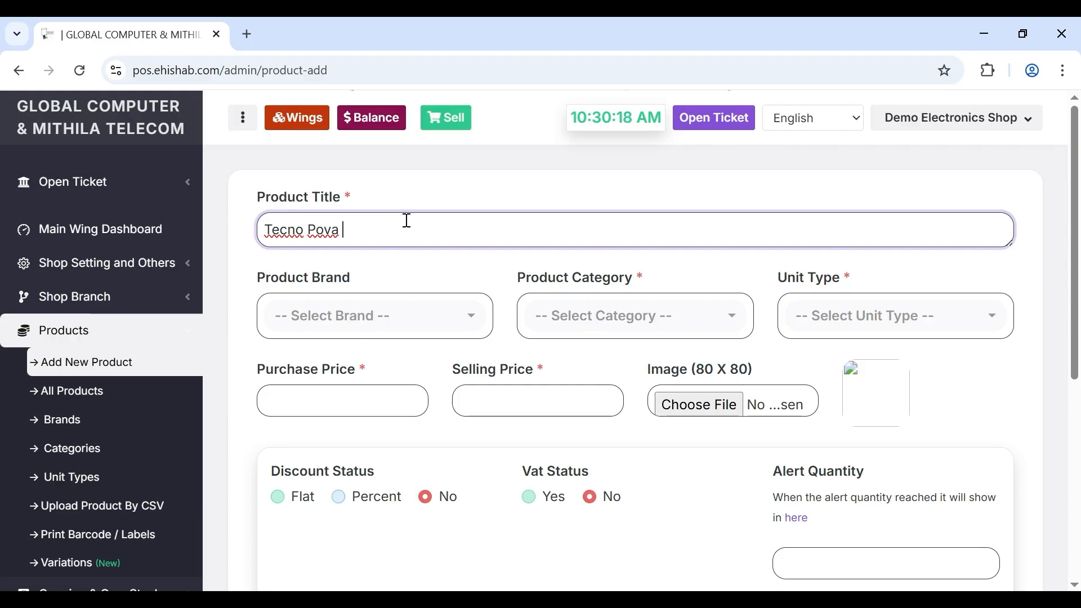
type("7 Pro")
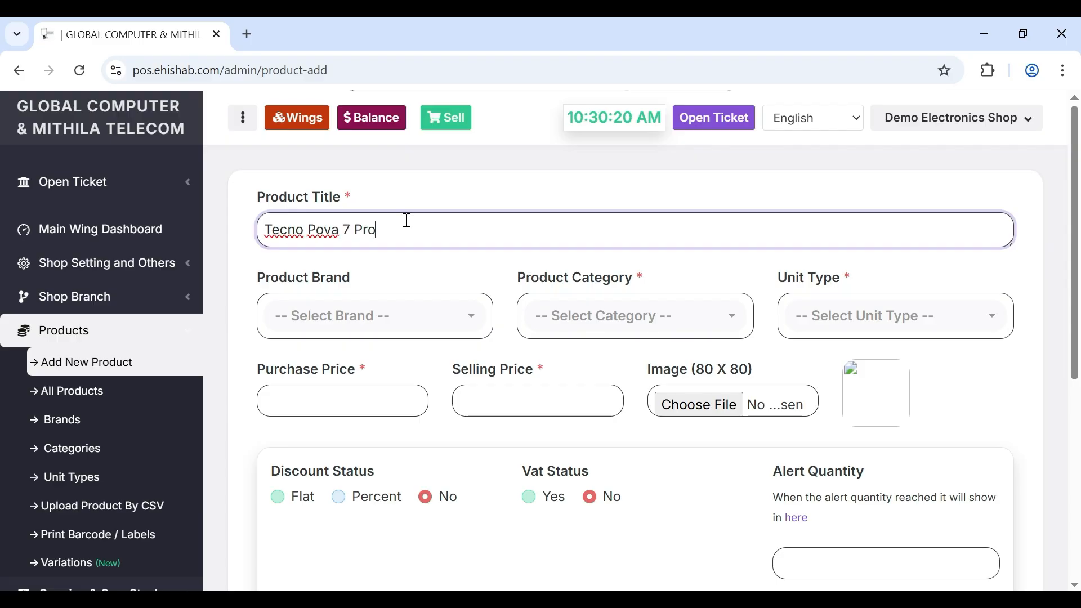
left_click(361, 321)
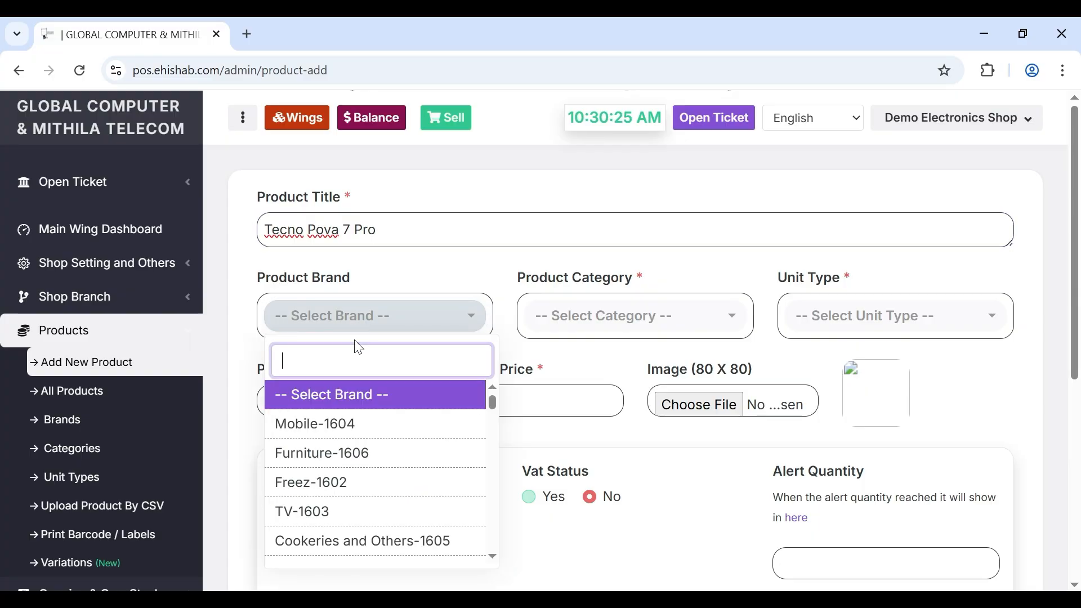
type("tecn")
key("Return")
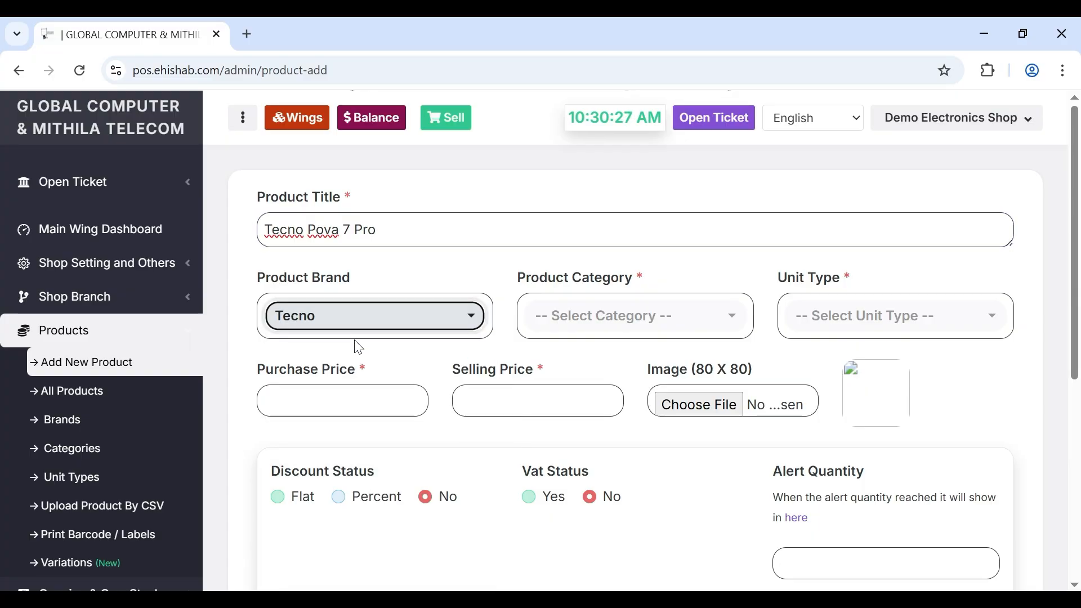
left_click(608, 331)
type("mob")
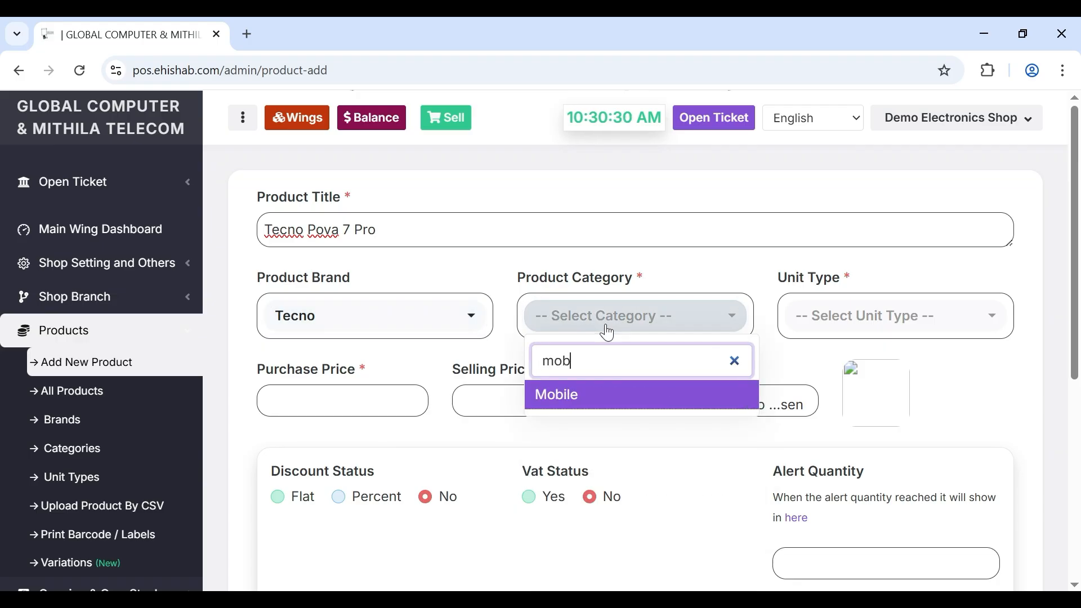
key("Return")
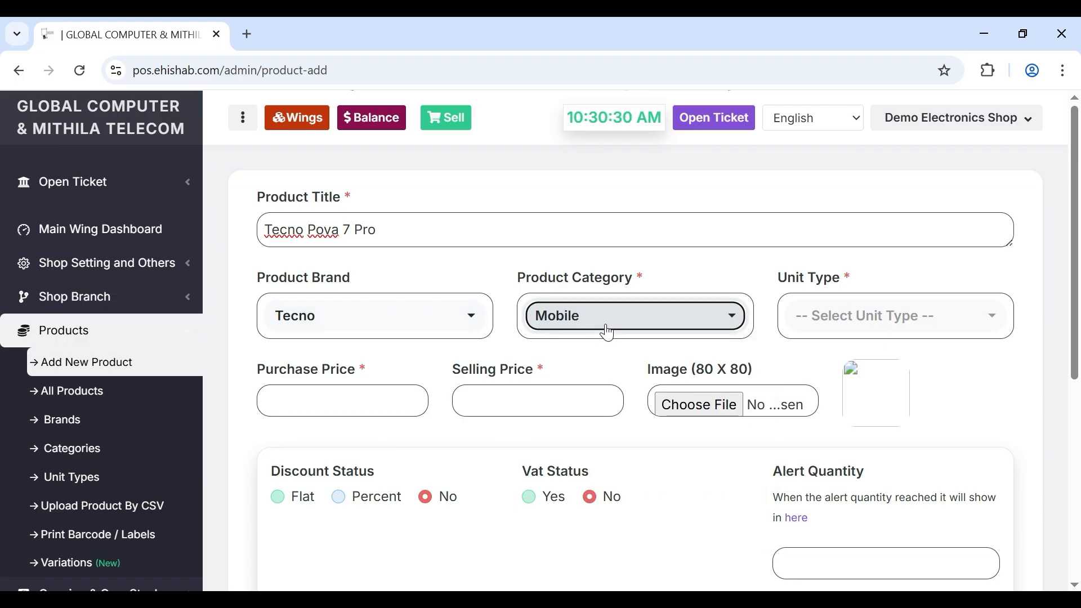
left_click(867, 315)
type("pcs")
key("Return")
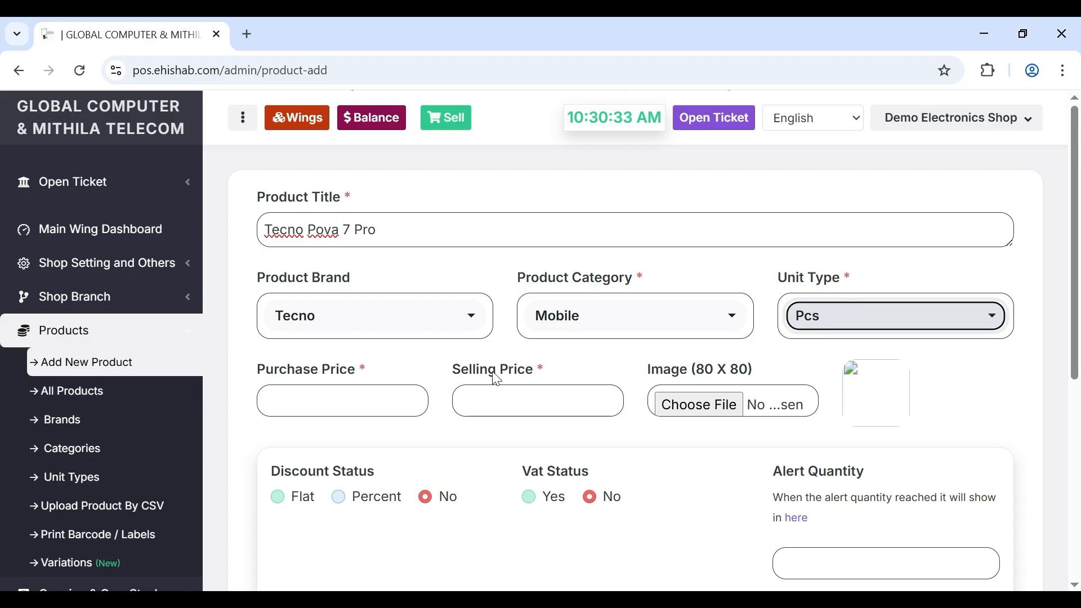
- Enter purchase price 30000, selling price 34999 and stock alert quantity 2
left_click(325, 386)
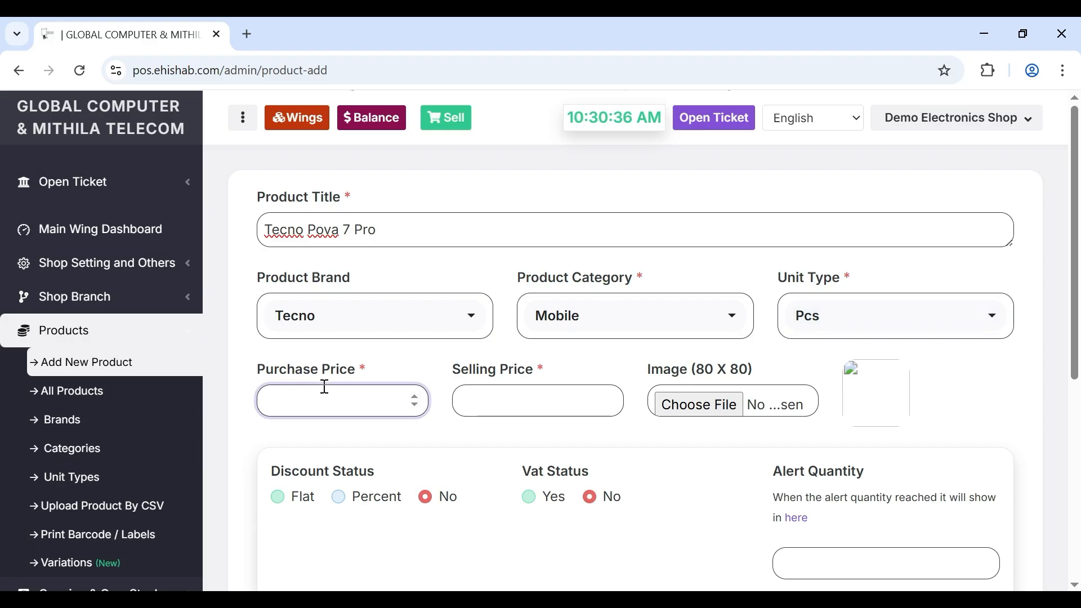
type("30000")
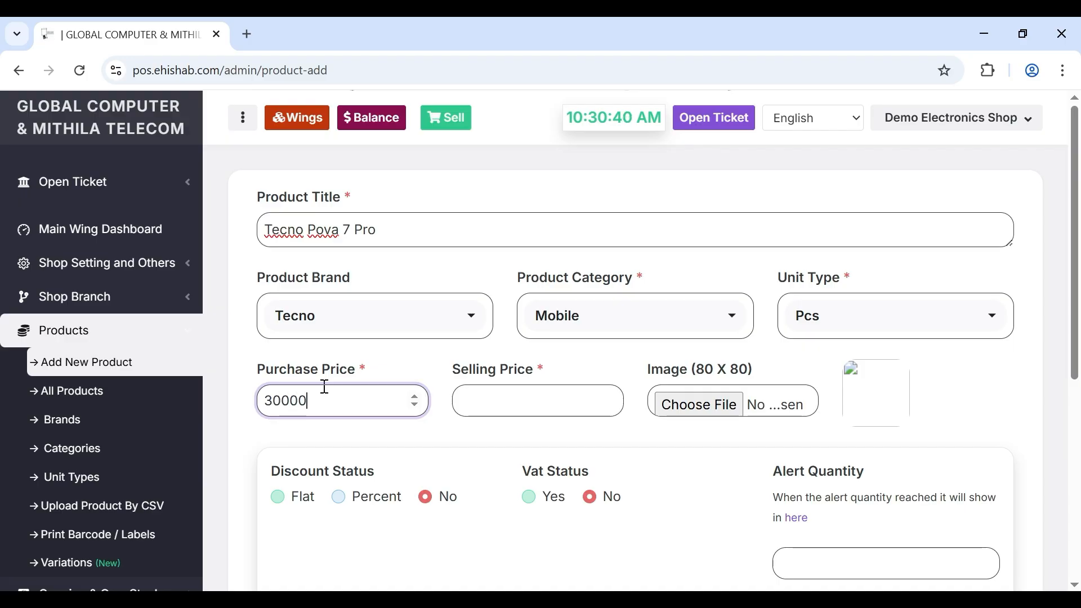
left_click(511, 388)
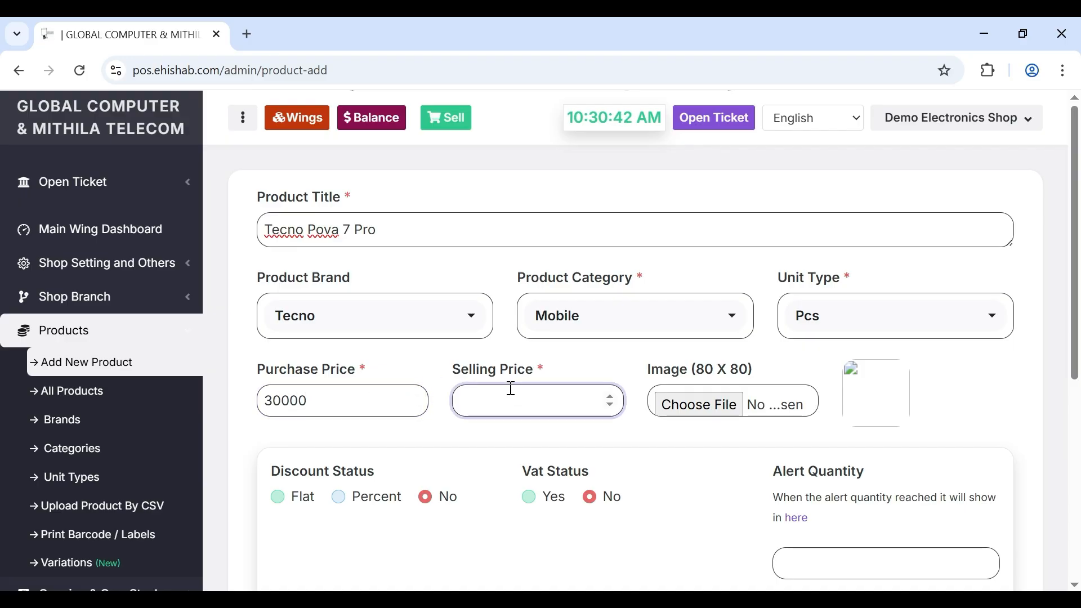
type("34999")
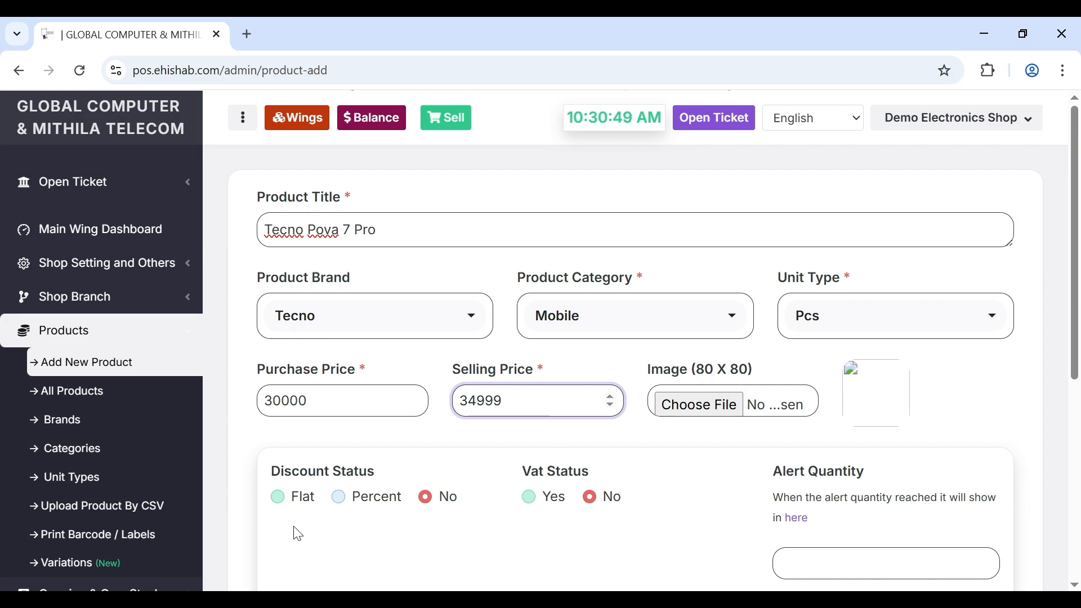
scroll(298, 533, "down", 1)
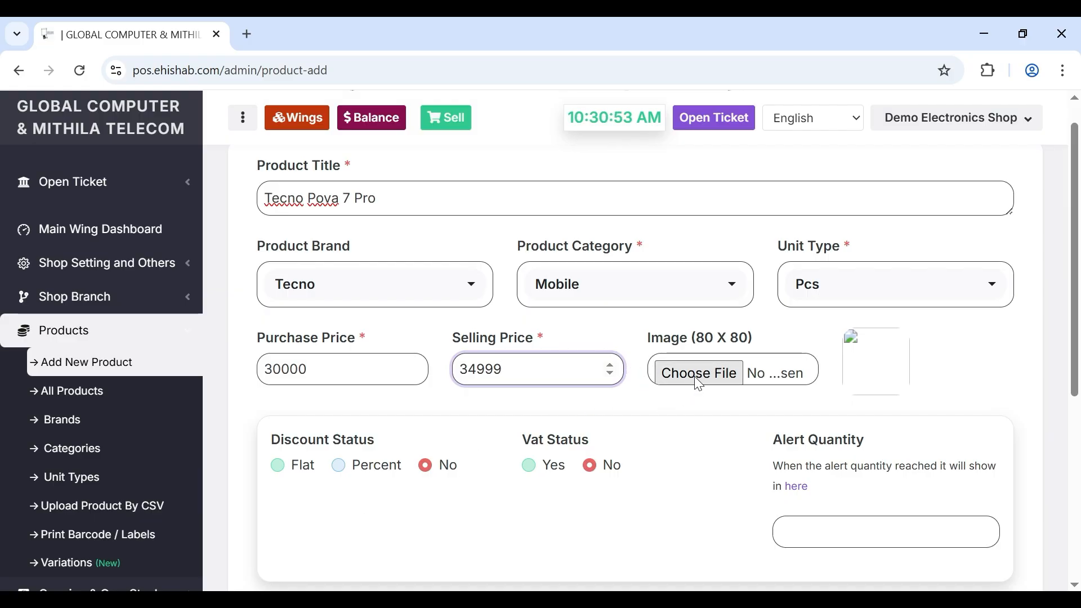
scroll(484, 494, "down", 2)
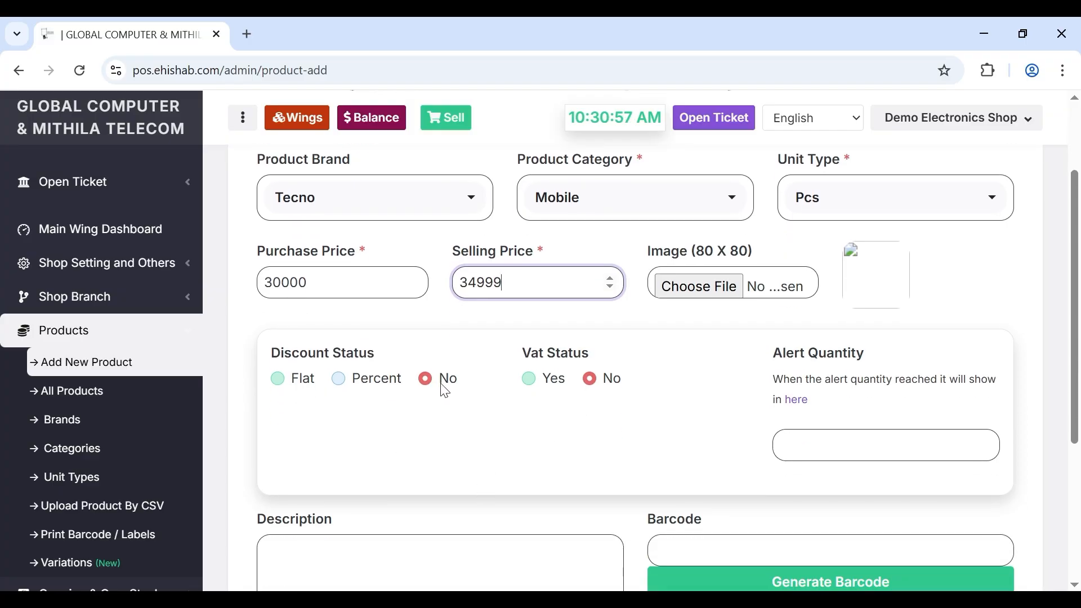
scroll(562, 374, "down", 1)
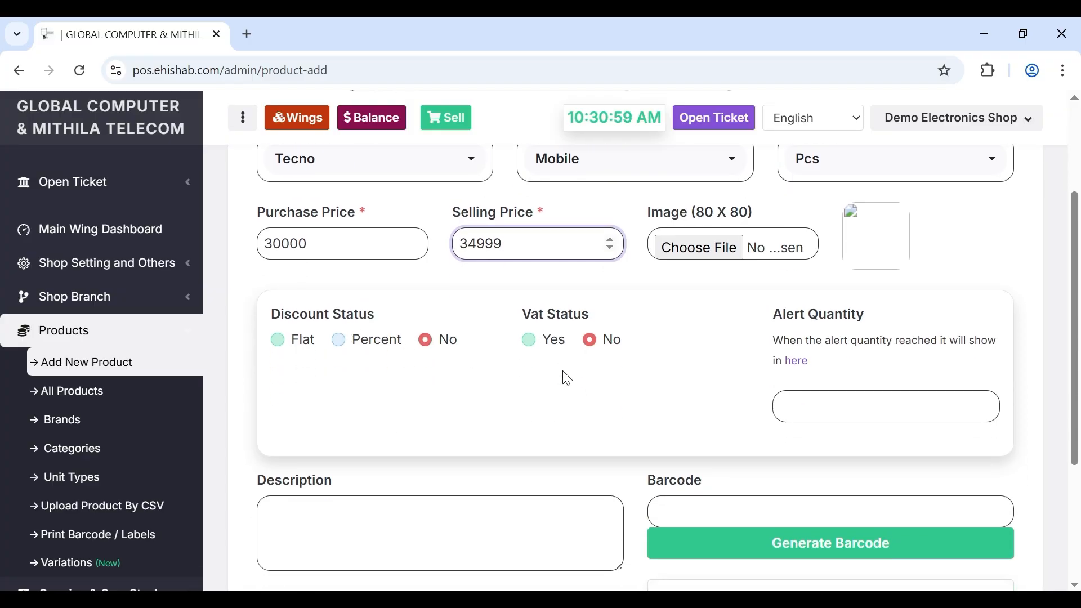
left_click(835, 412)
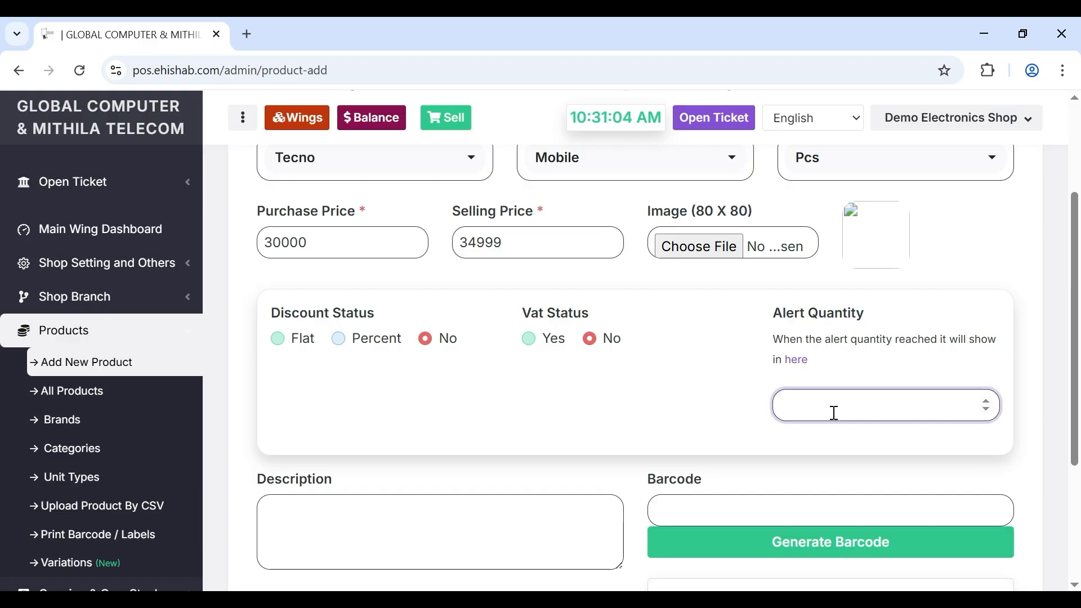
type("2")
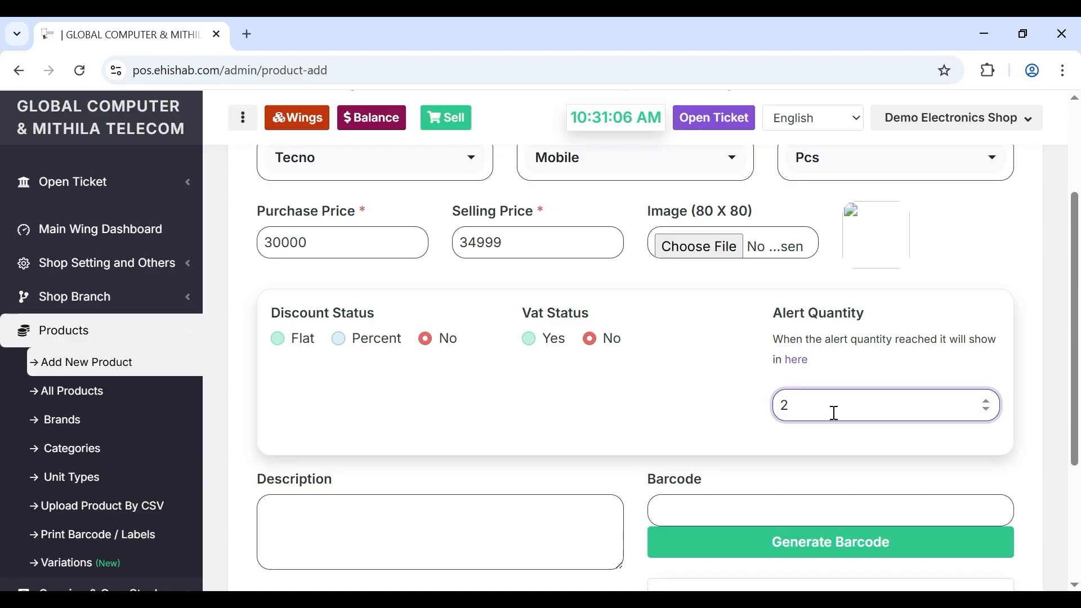
left_click(767, 475)
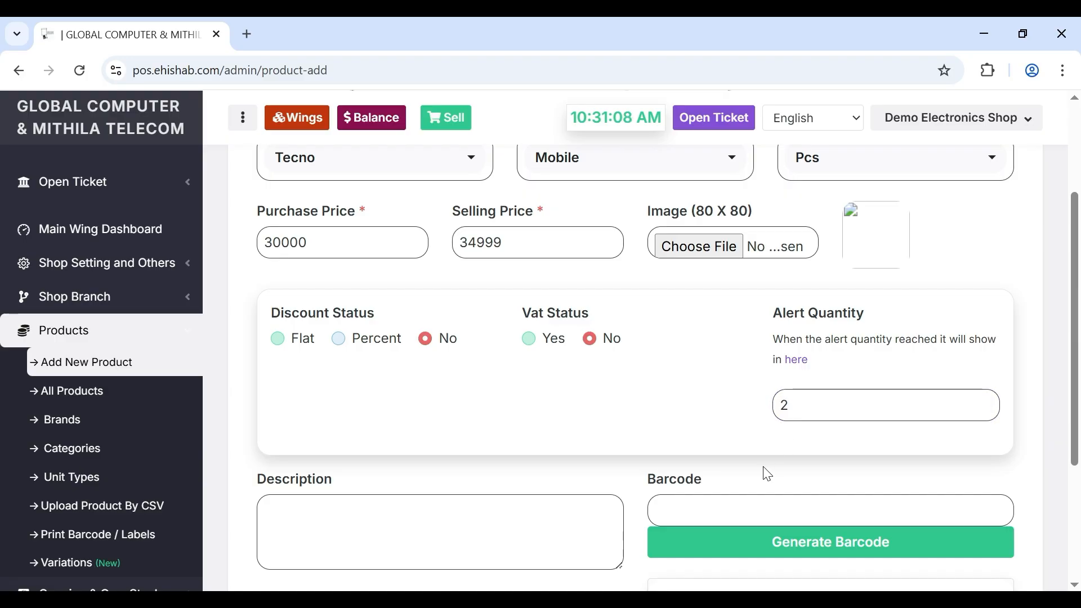
scroll(767, 475, "down", 1)
left_click(711, 429)
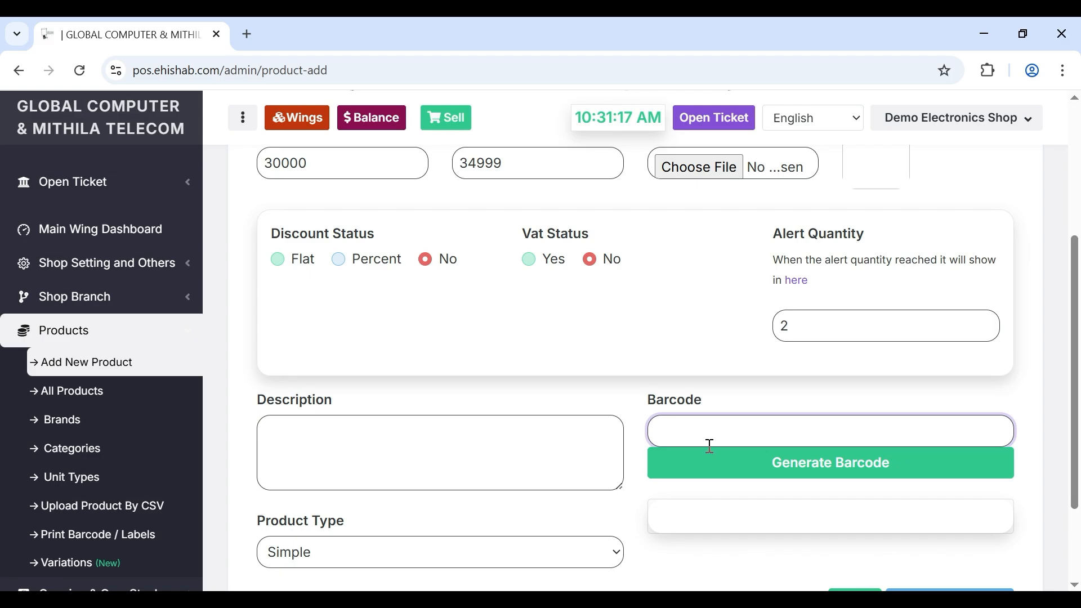
left_click(697, 468)
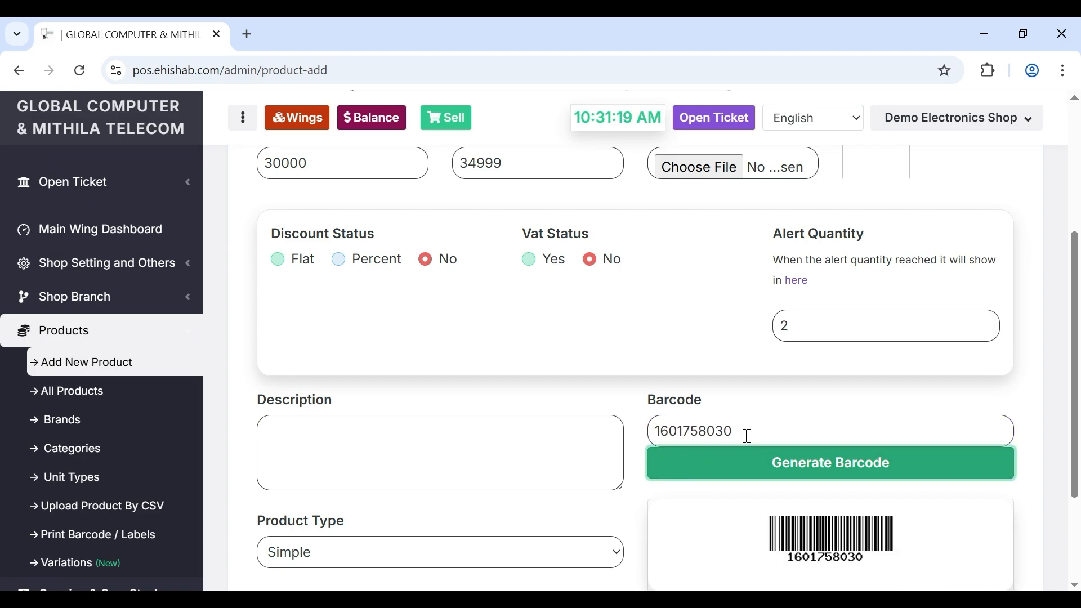
scroll(747, 436, "down", 1)
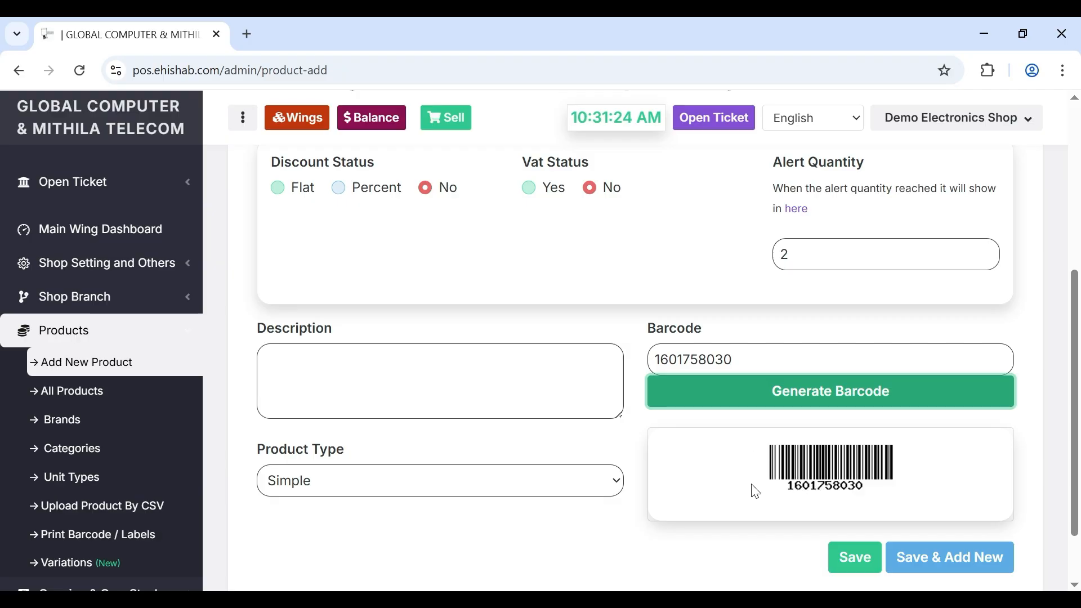
scroll(754, 491, "down", 1)
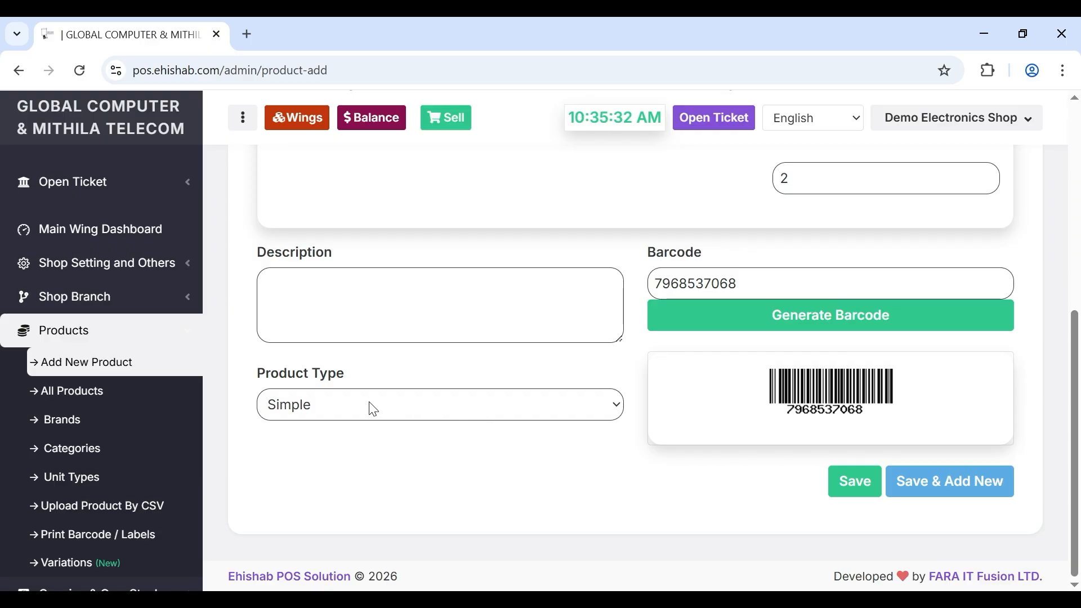
- Make the product Variable with Red and Black variations and save it with Save & Add New
left_click(404, 419)
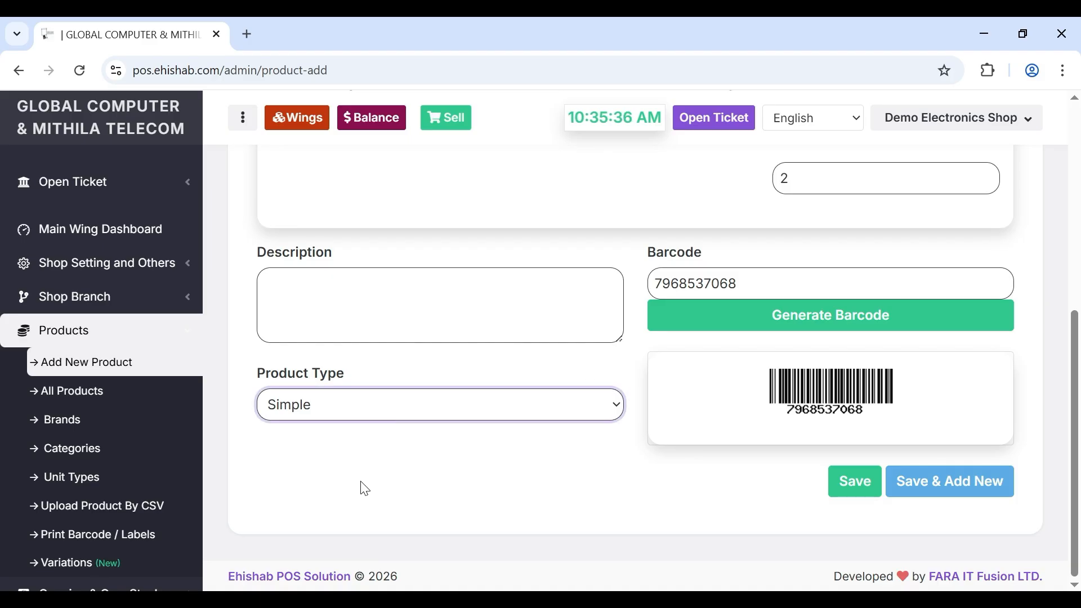
key("Down")
scroll(430, 513, "down", 4)
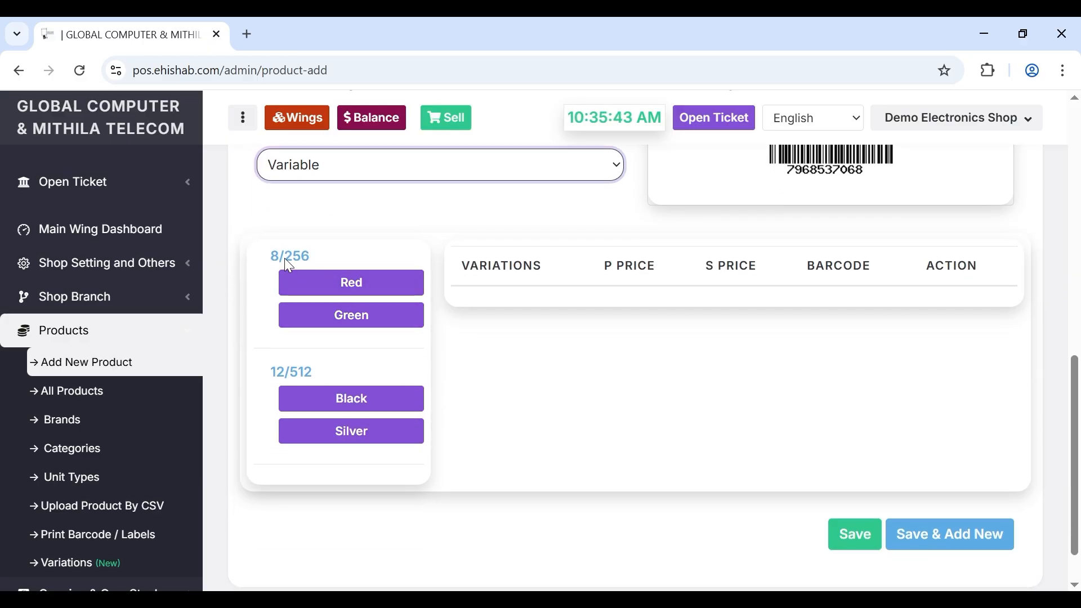
left_click(350, 293)
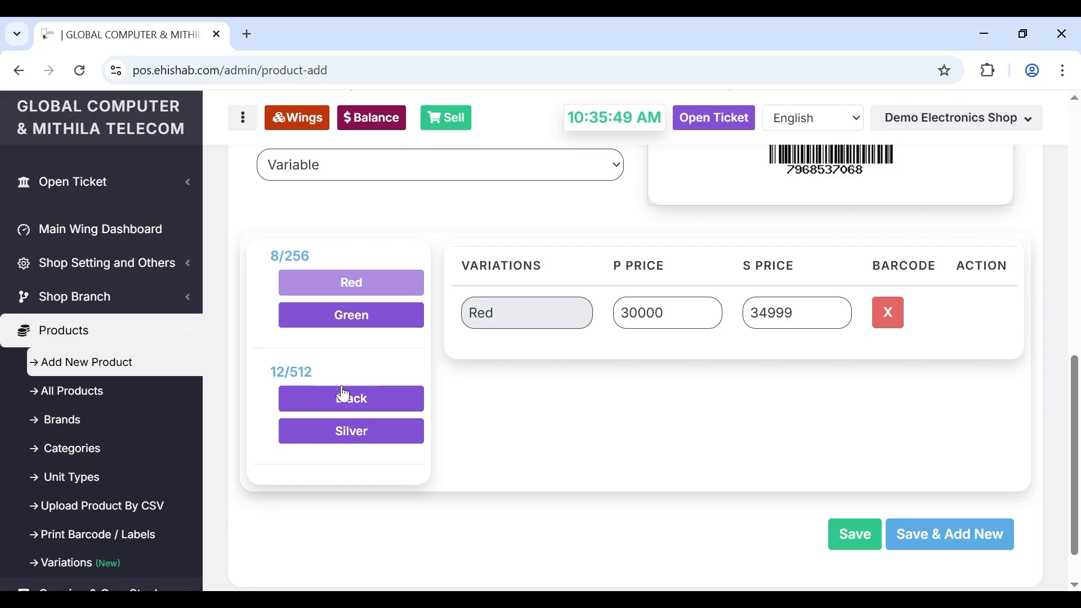
left_click(359, 410)
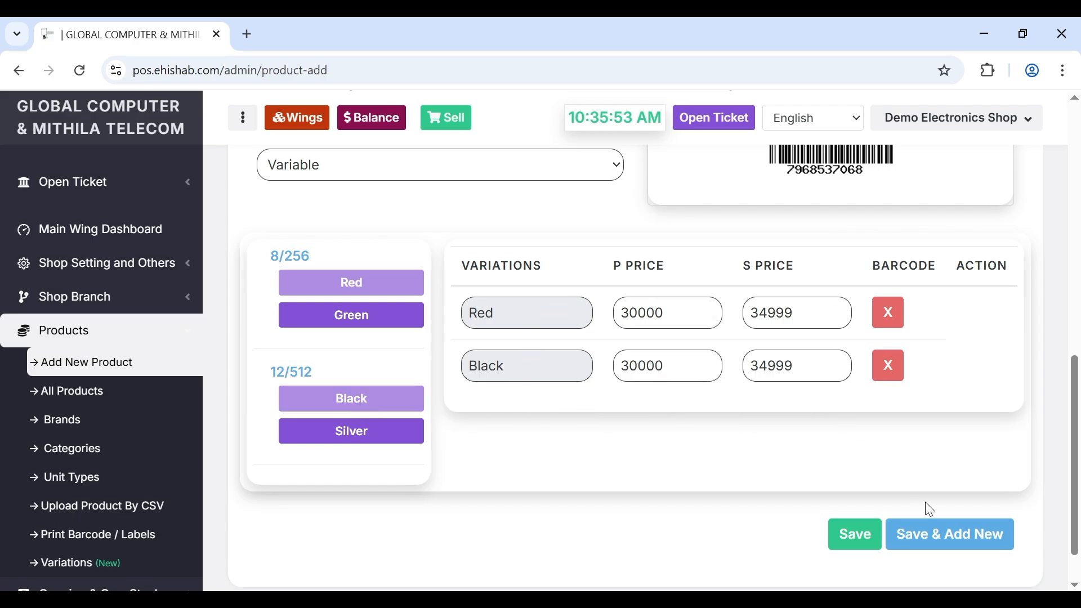
left_click(932, 540)
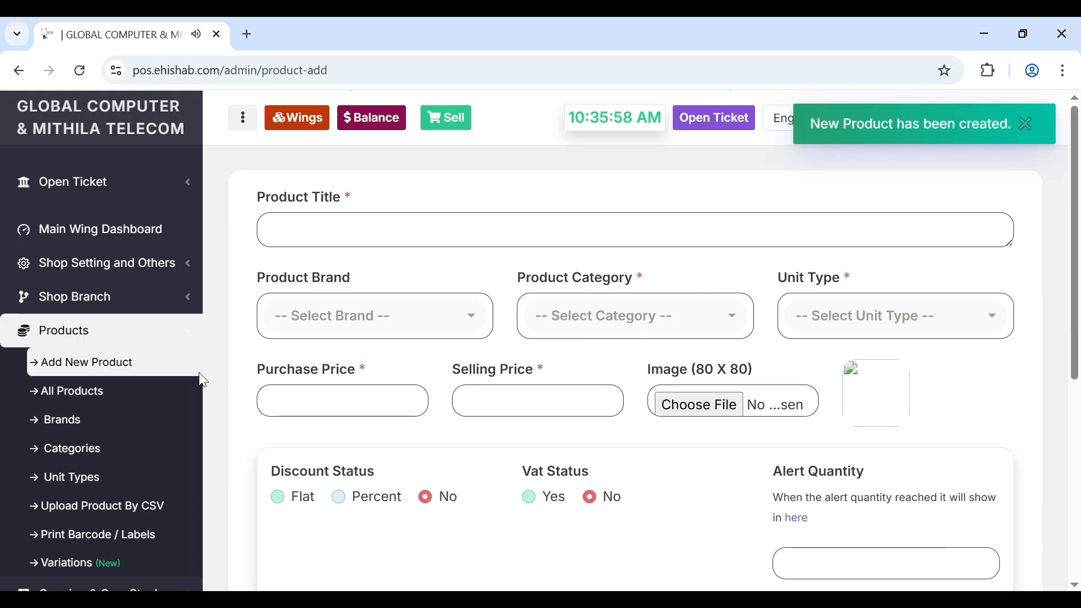
- Navigate through All Products and Opening & Own Stock to the Own Stock entry page
left_click(61, 394)
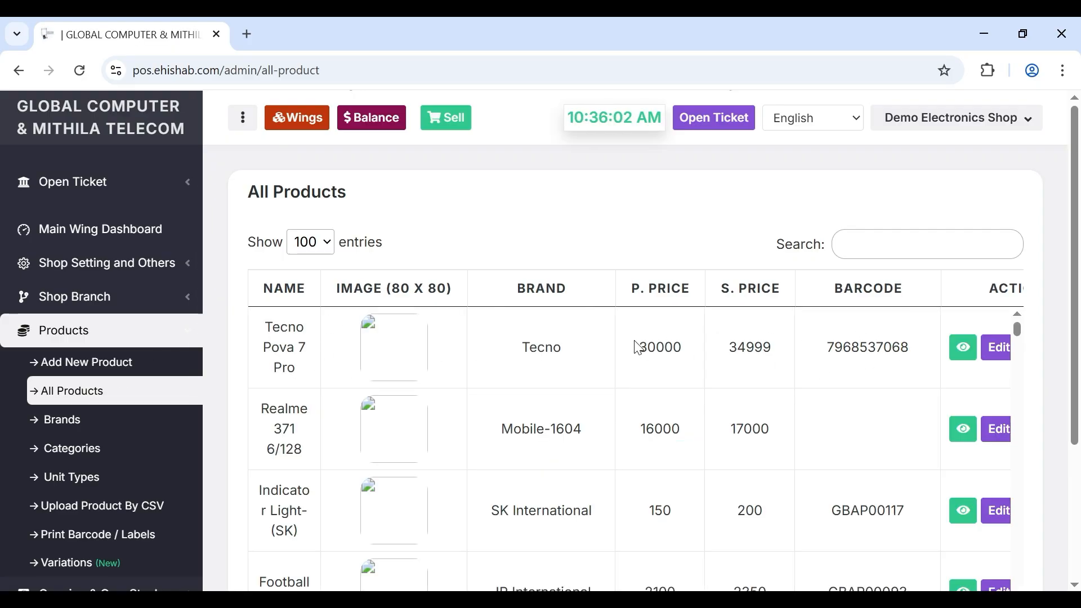
left_click(89, 345)
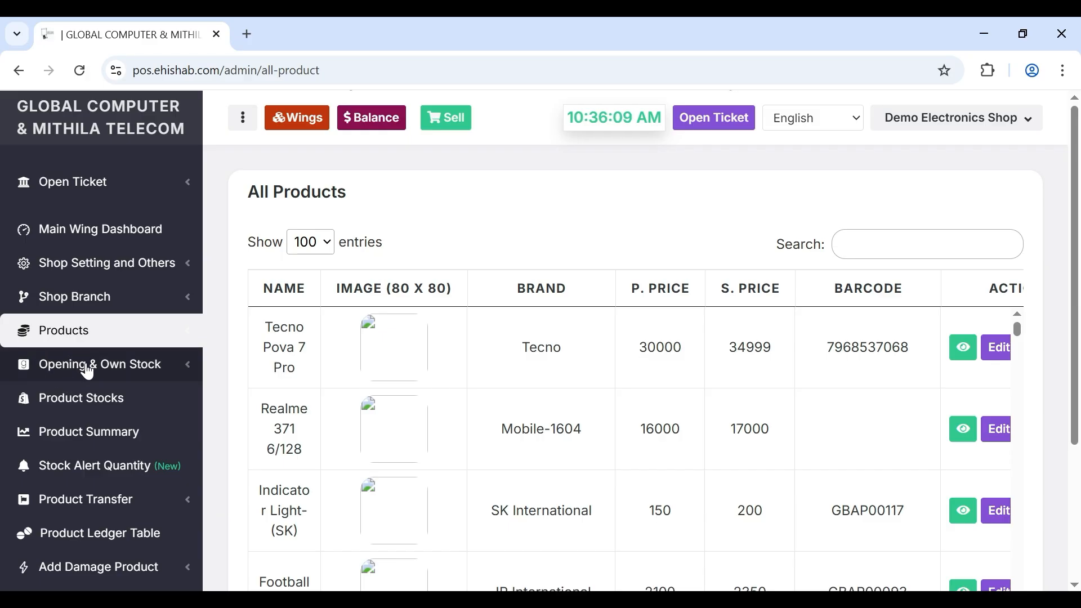
left_click(89, 370)
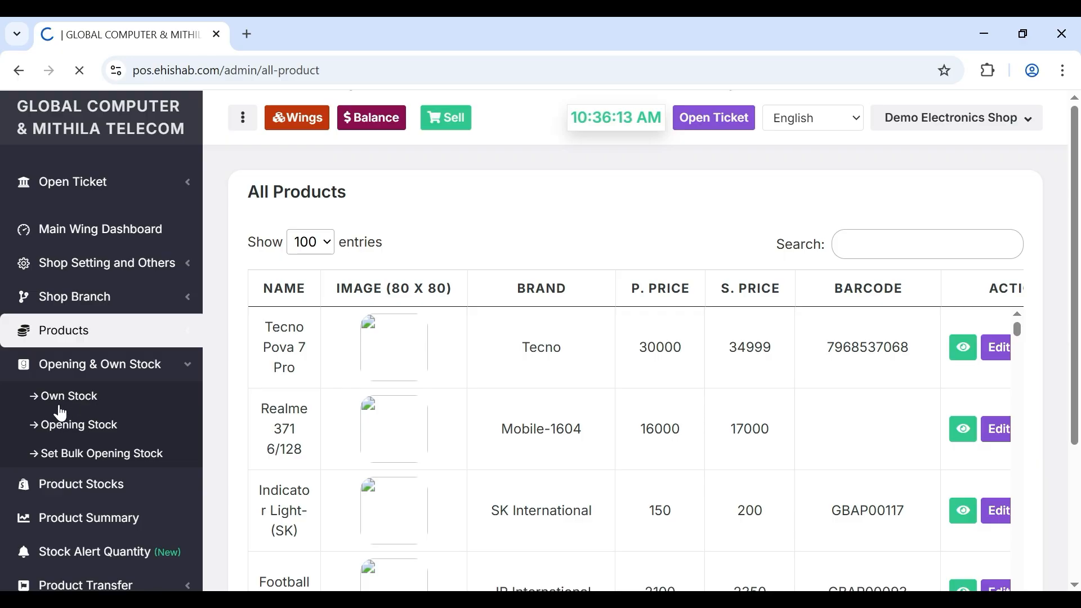
left_click(173, 221)
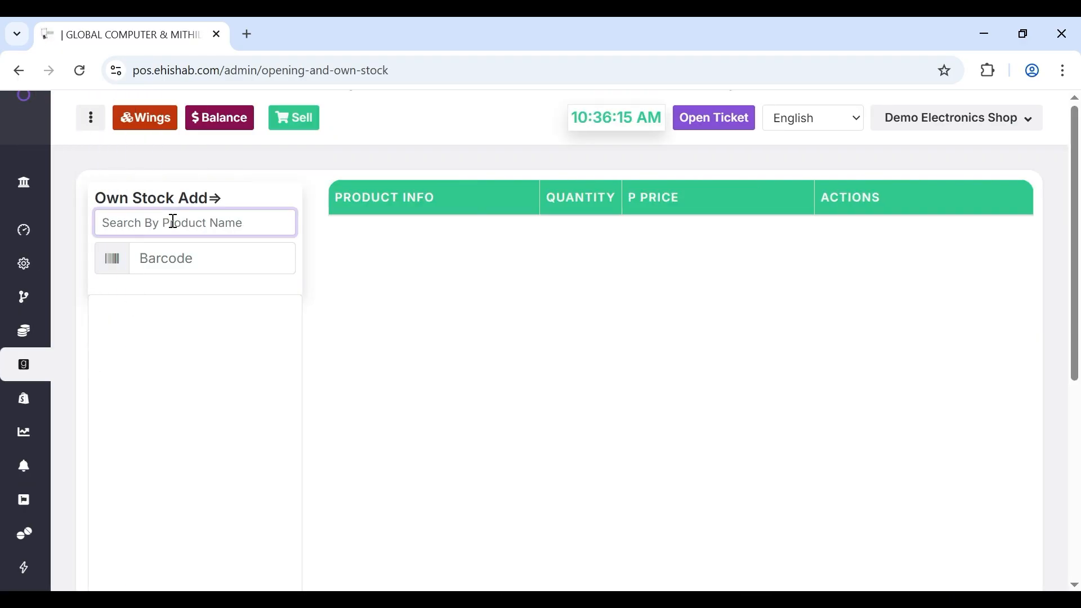
- Add the Red and Black Tecno Pova 7 Pro to the stock table, Black quantity 1
type("tec")
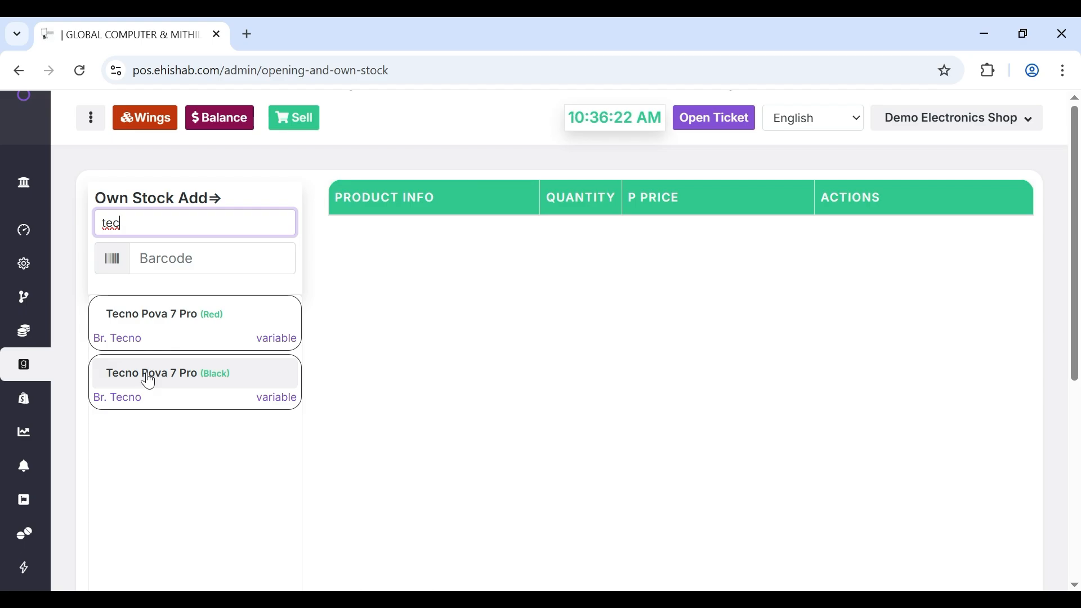
left_click(154, 317)
left_click(150, 377)
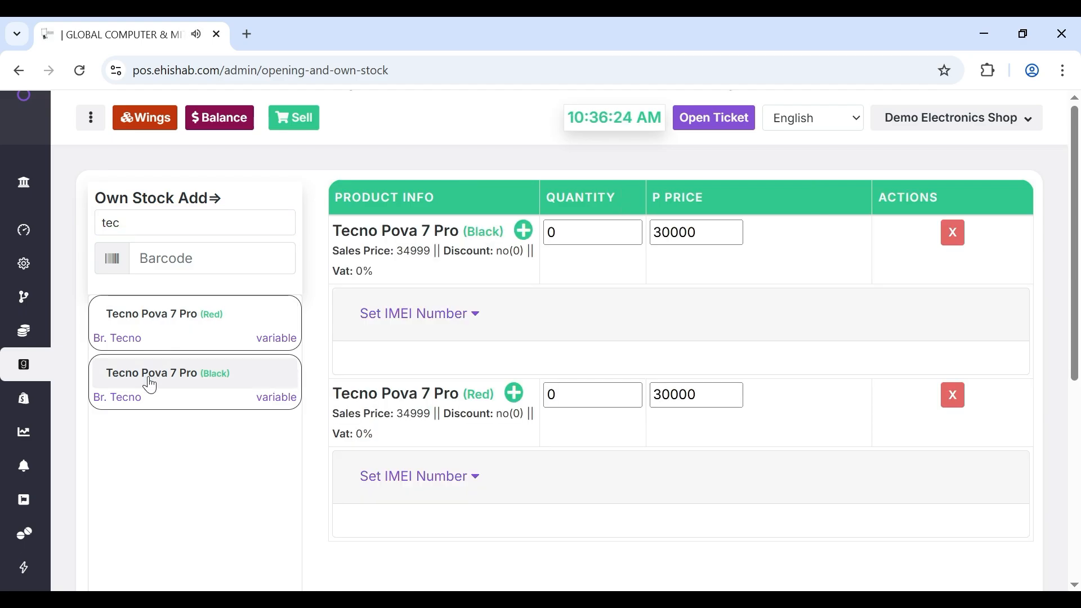
left_click(594, 231)
key("BackSpace")
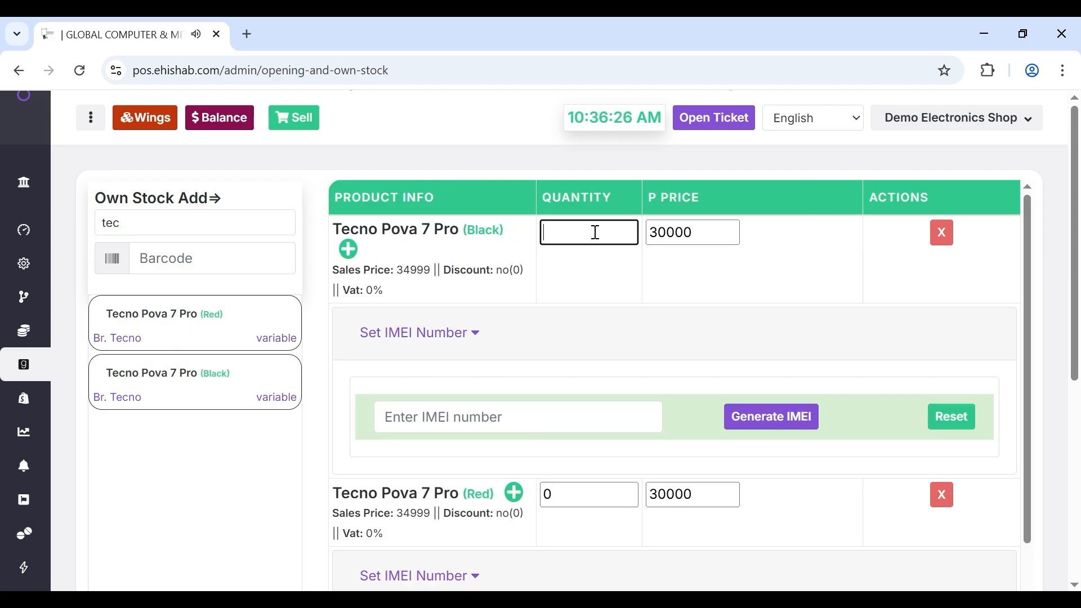
type("1")
left_click(559, 326)
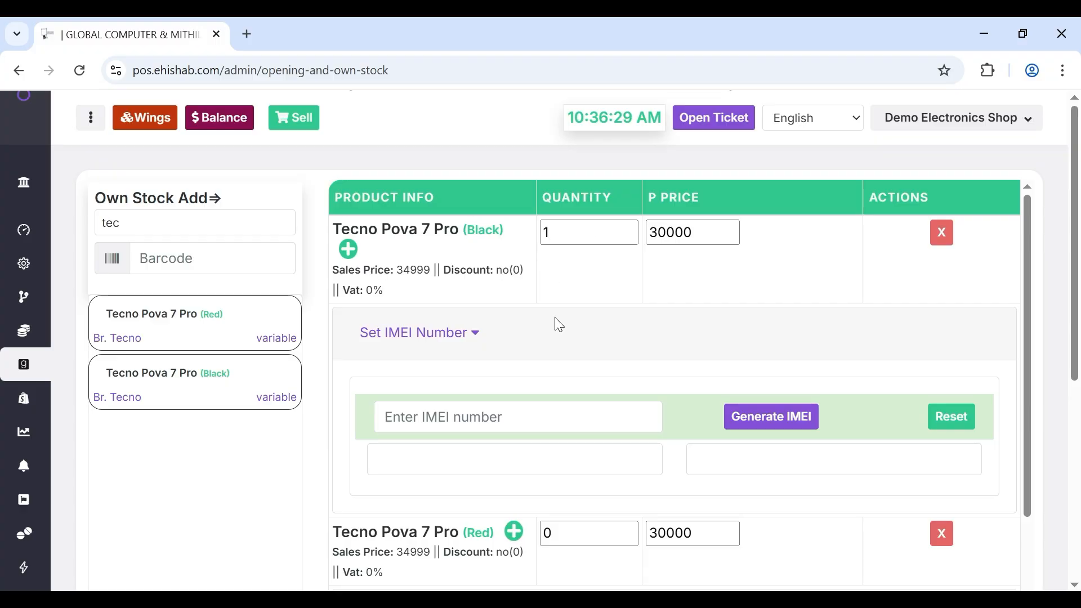
scroll(556, 435, "down", 2)
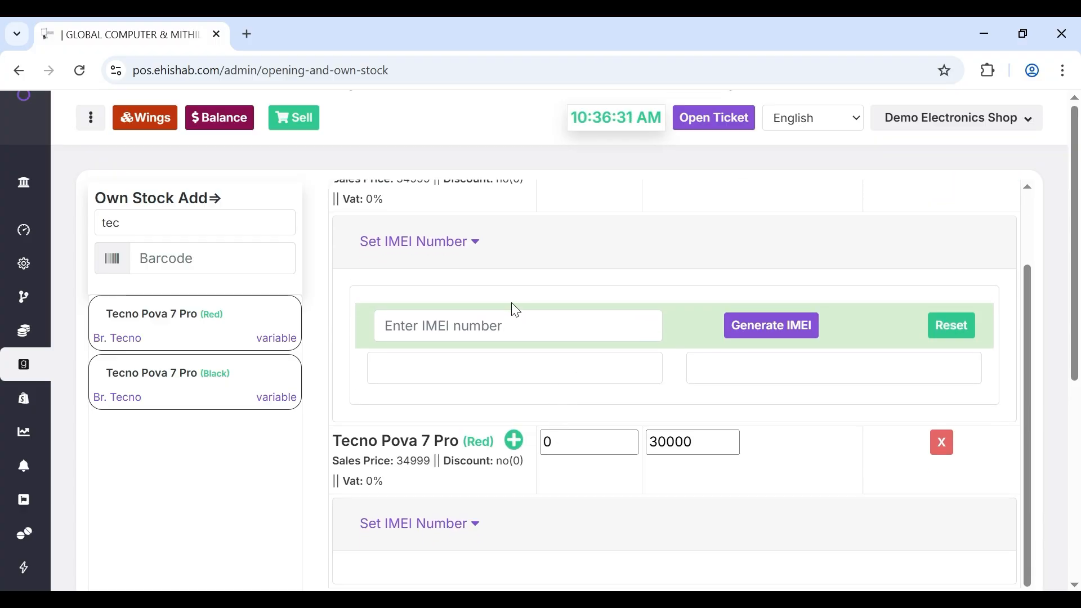
scroll(511, 308, "up", 1)
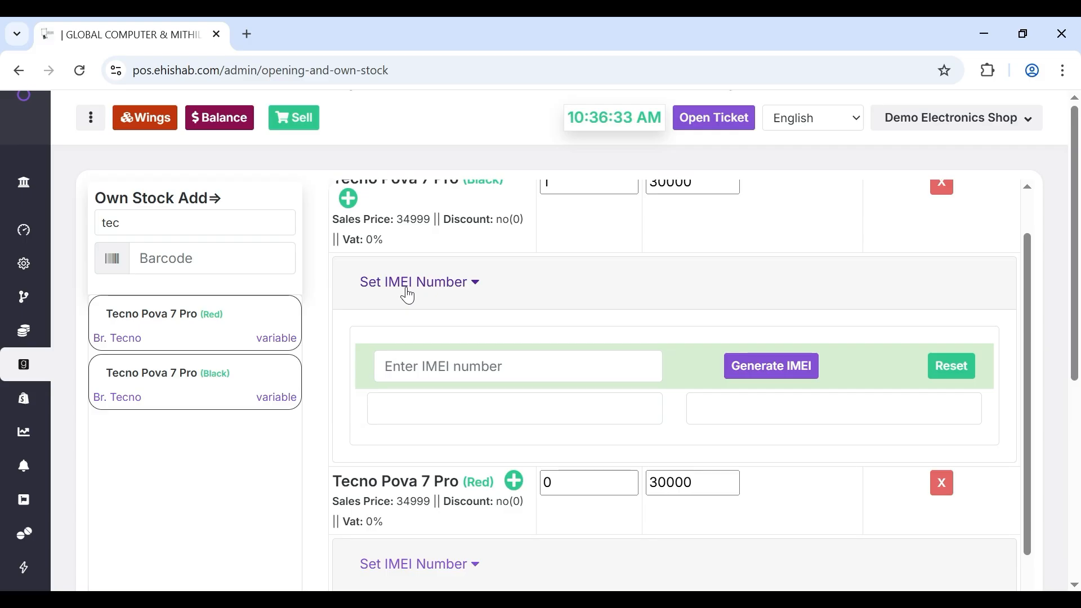
left_click(490, 365)
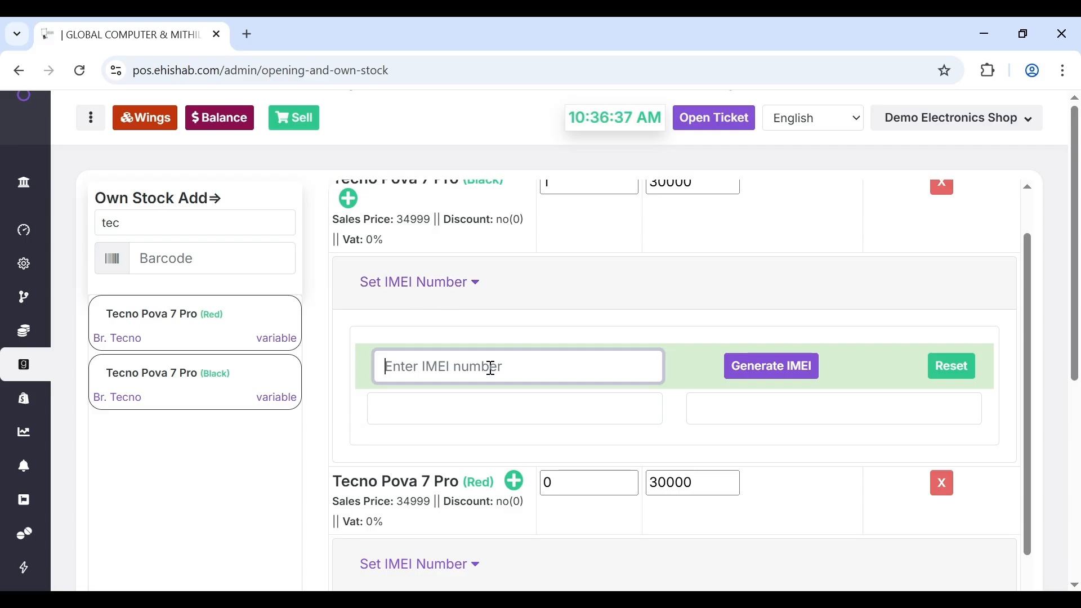
left_click(590, 431)
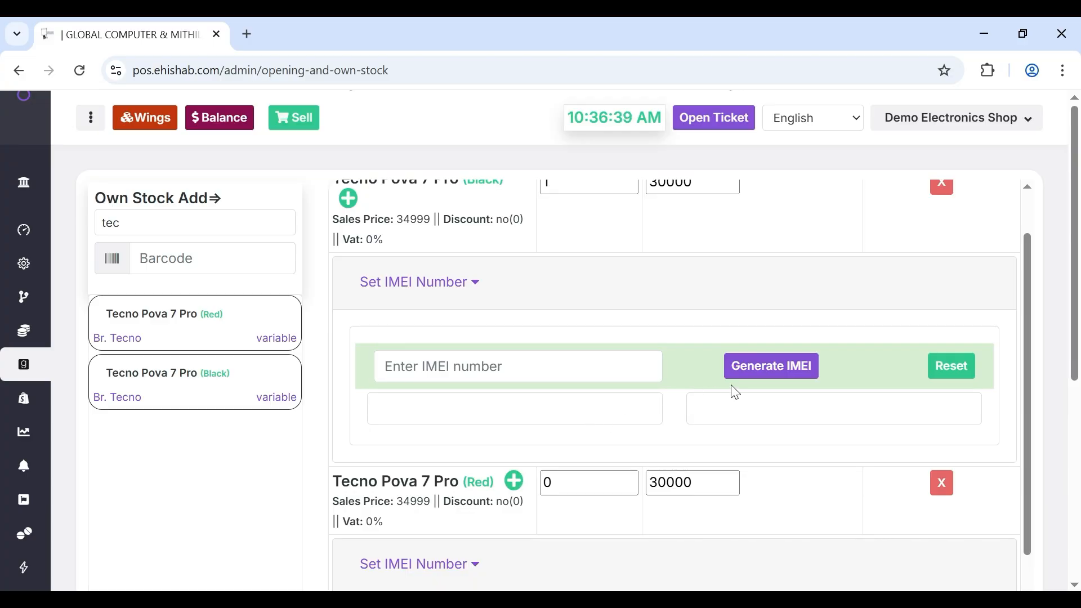
left_click(744, 372)
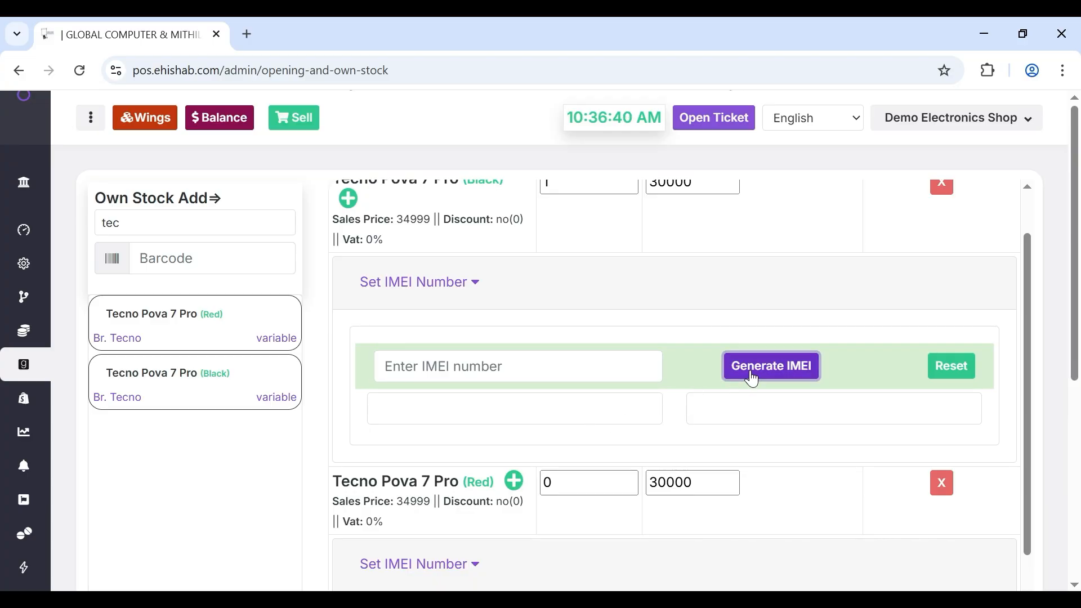
left_click(559, 354)
type("43567890")
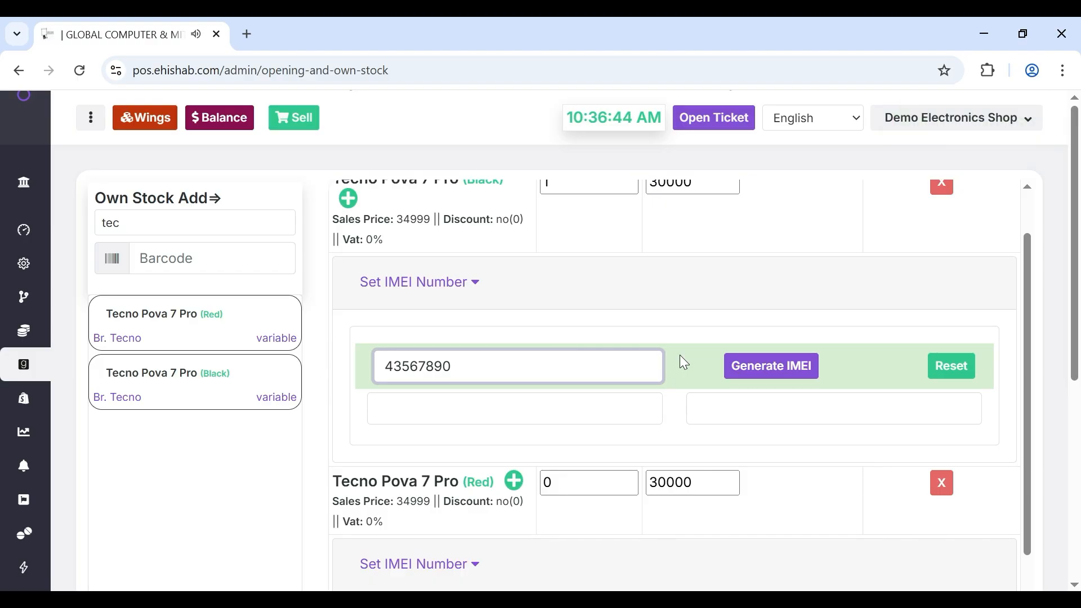
left_click(739, 374)
left_click(728, 402)
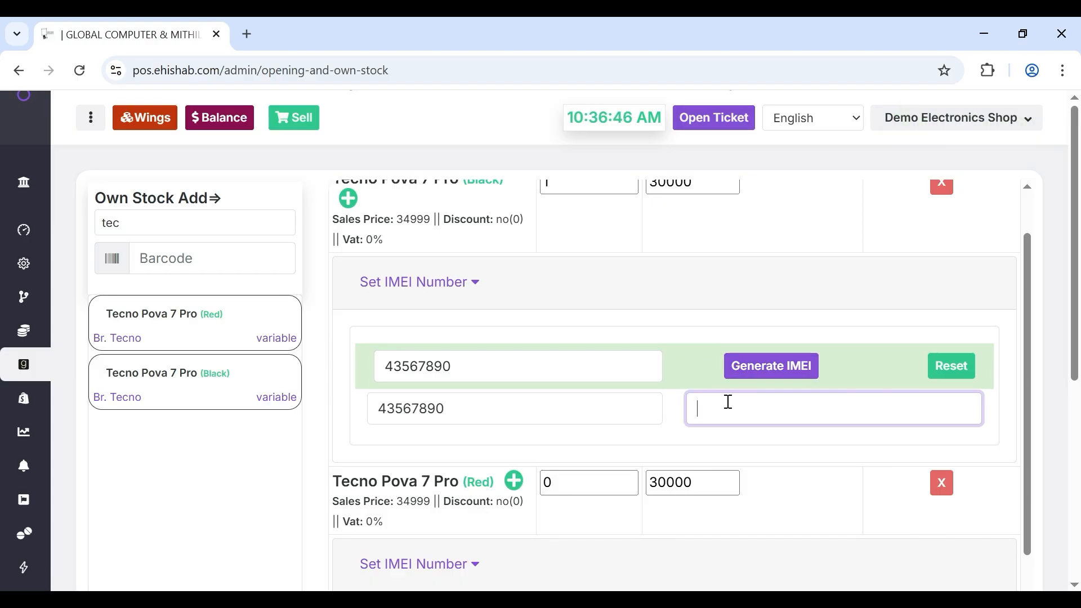
type("3456789889")
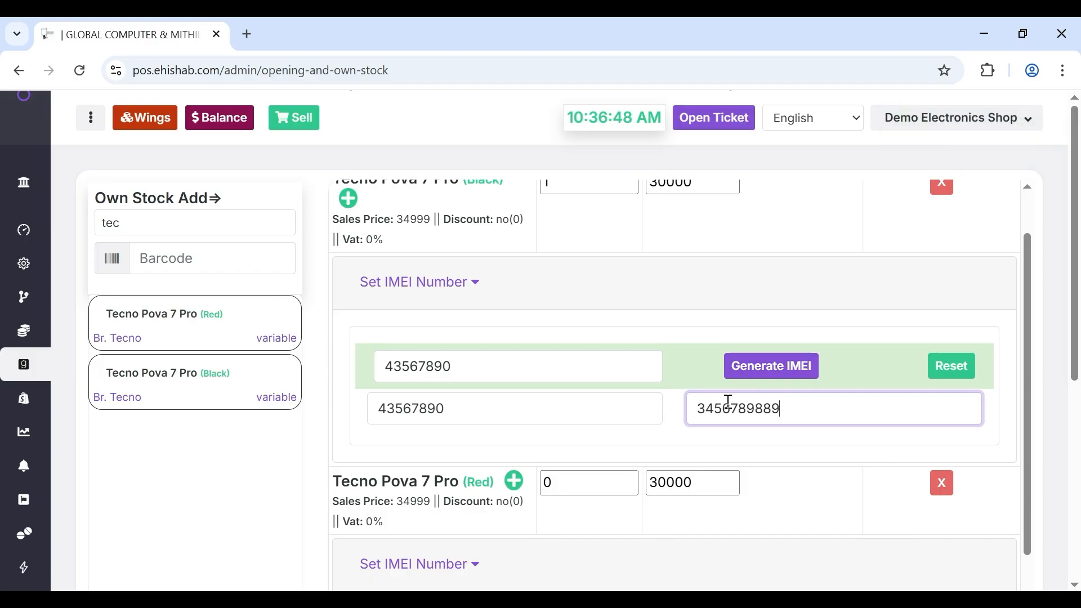
scroll(552, 434, "down", 1)
left_click(566, 437)
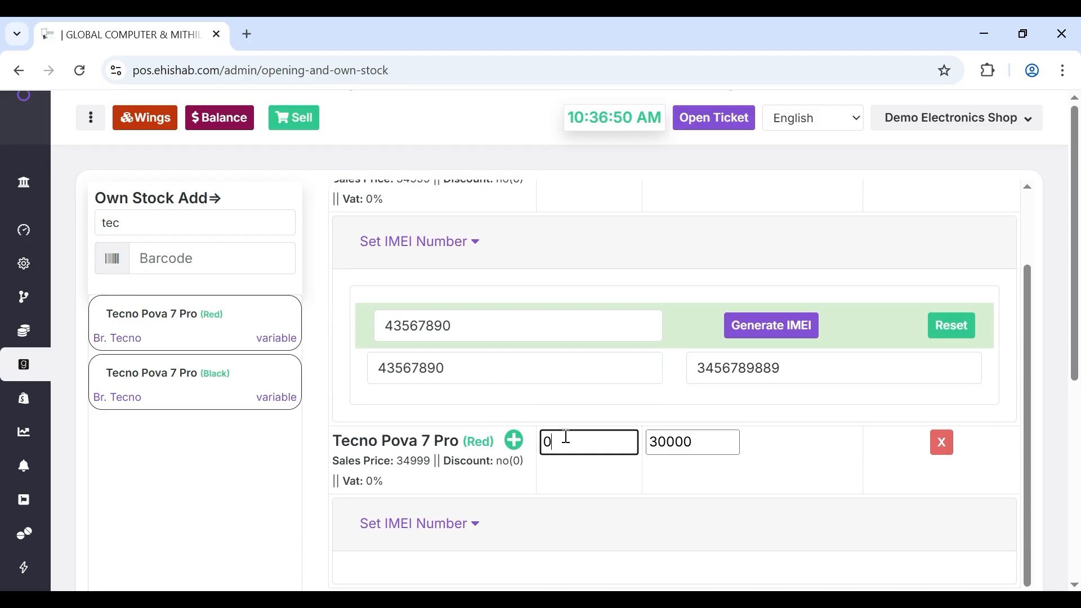
key("BackSpace")
type("1")
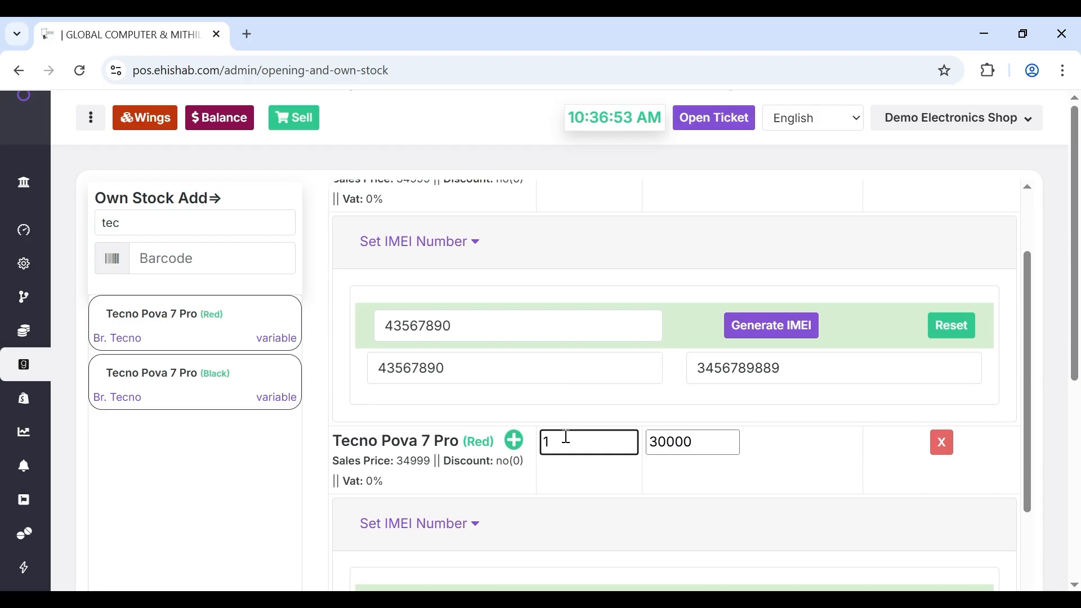
scroll(519, 505, "down", 3)
left_click(473, 487)
type("2")
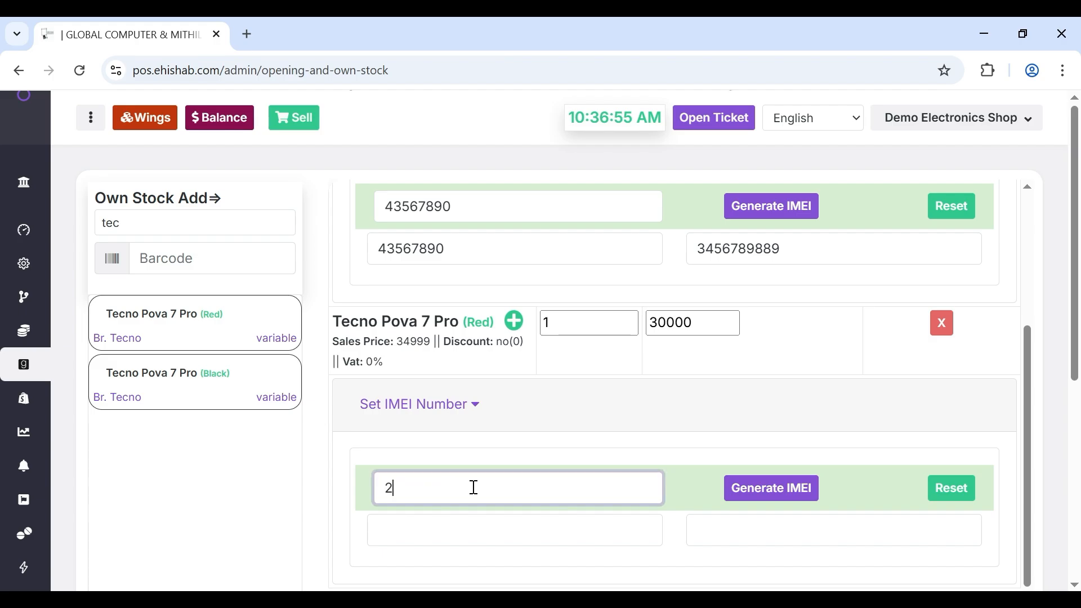
type("3435678908976")
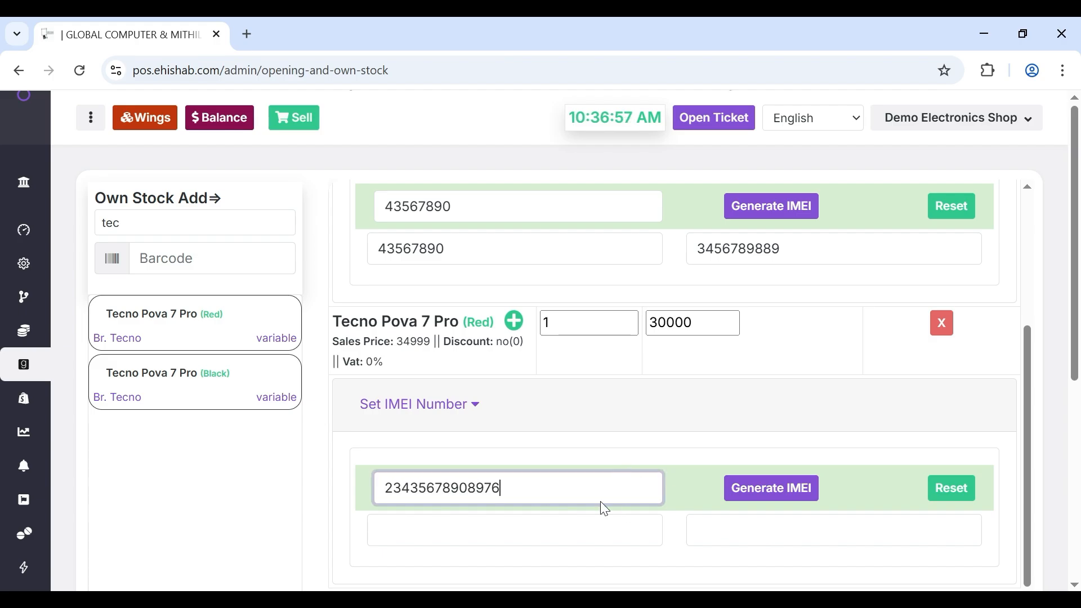
double_click(536, 496)
key("ctrl+c")
key("BackSpace")
left_click(517, 529)
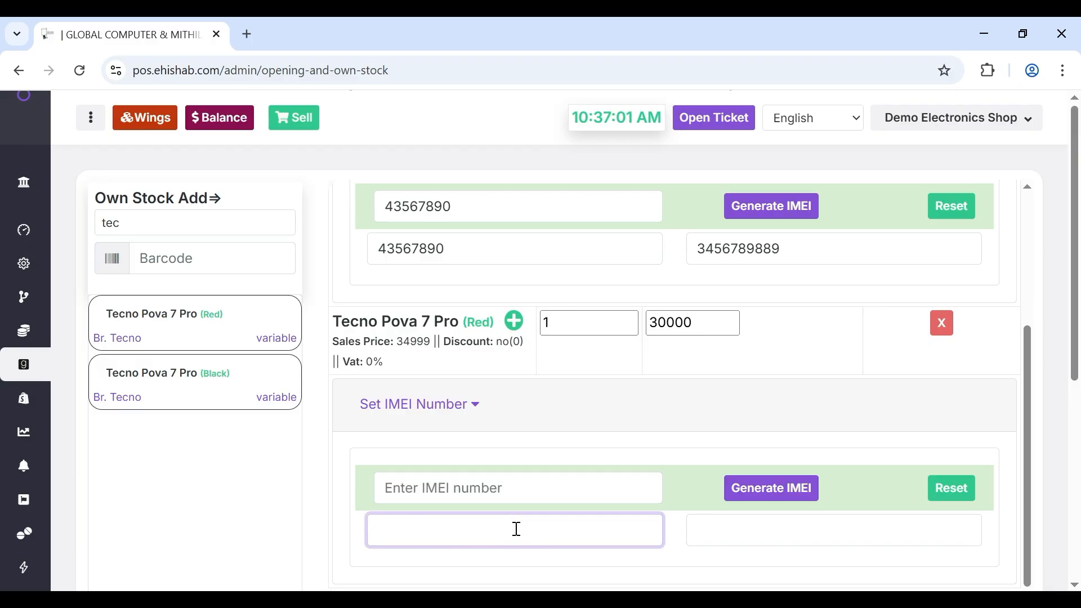
key("ctrl+v")
left_click(706, 541)
key("ctrl+v")
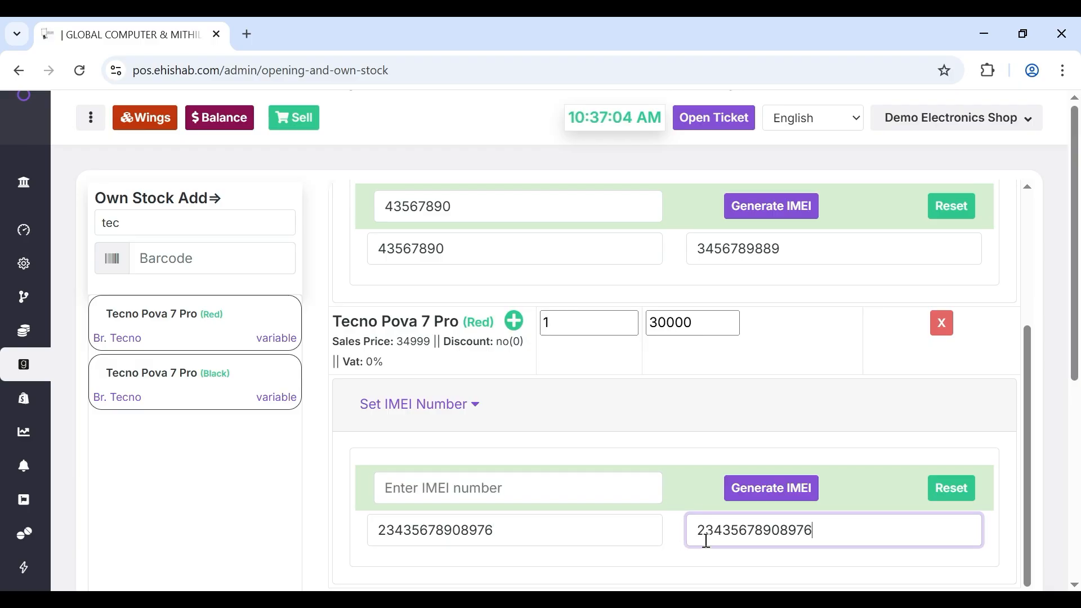
scroll(872, 308, "down", 5)
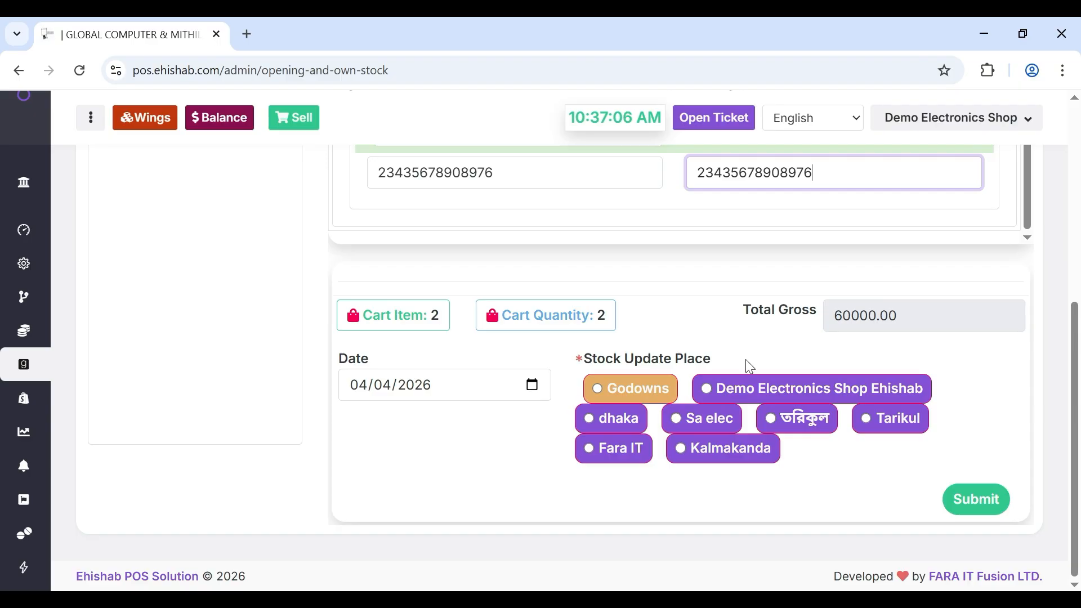
- Stock the phones at Demo Electronics Shop Ehishab, then submit and confirm the entry
left_click(707, 388)
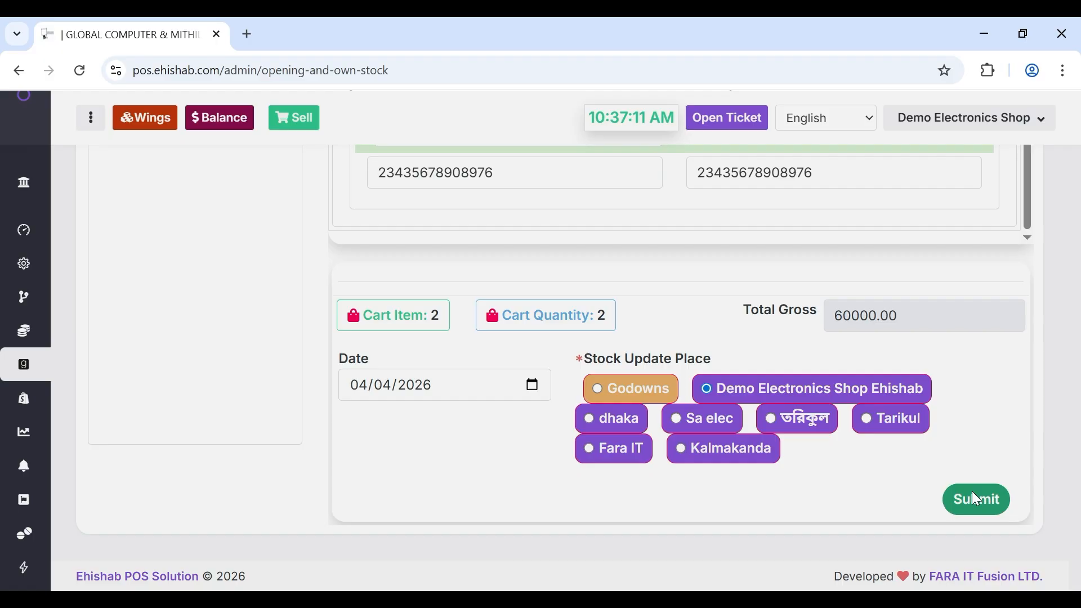
left_click(978, 500)
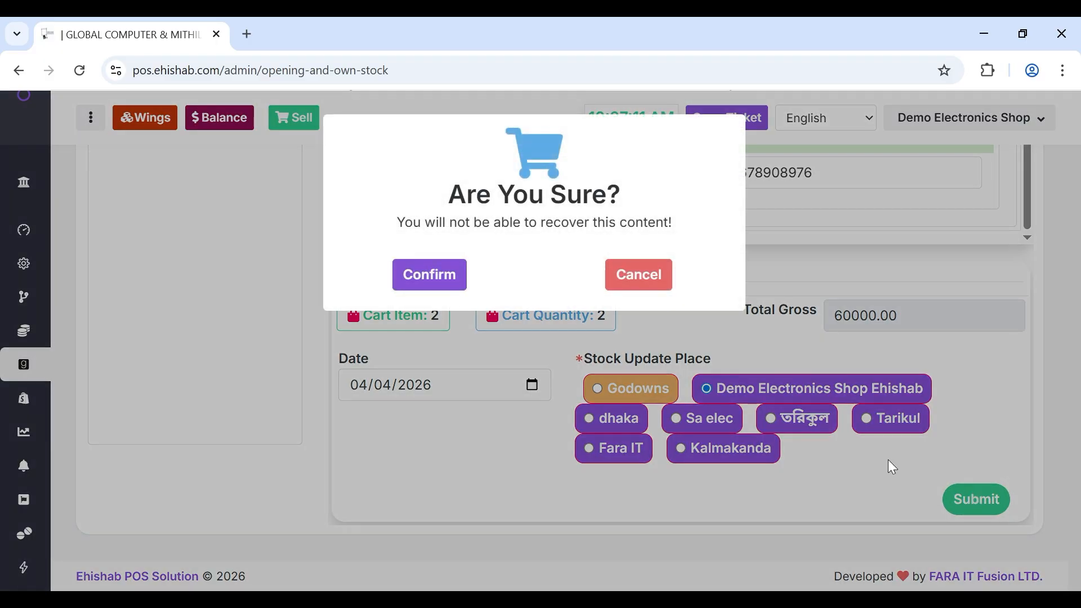
left_click(396, 286)
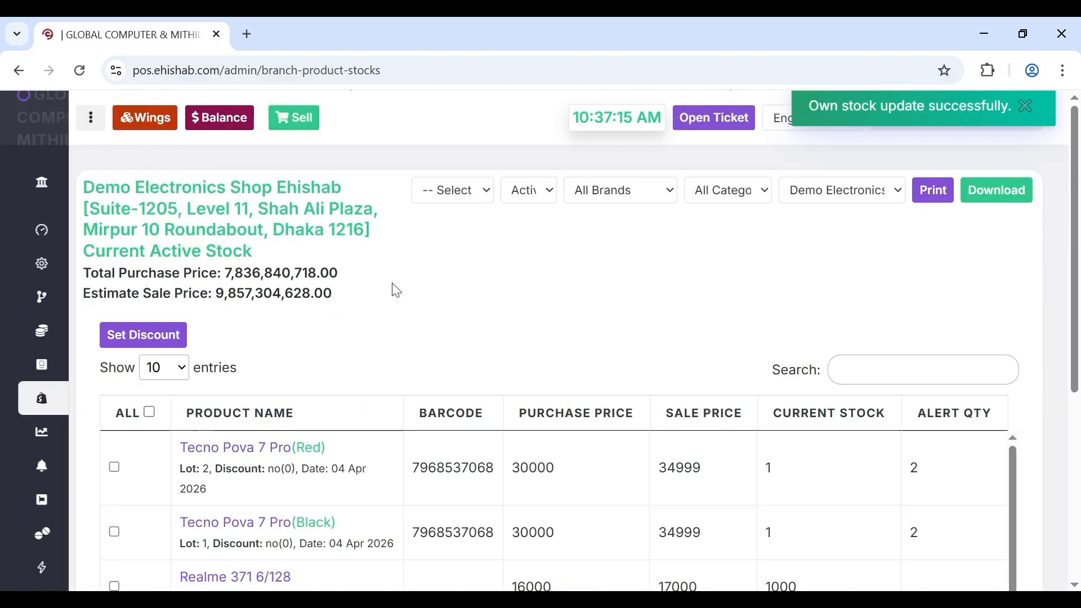
scroll(228, 455, "down", 1)
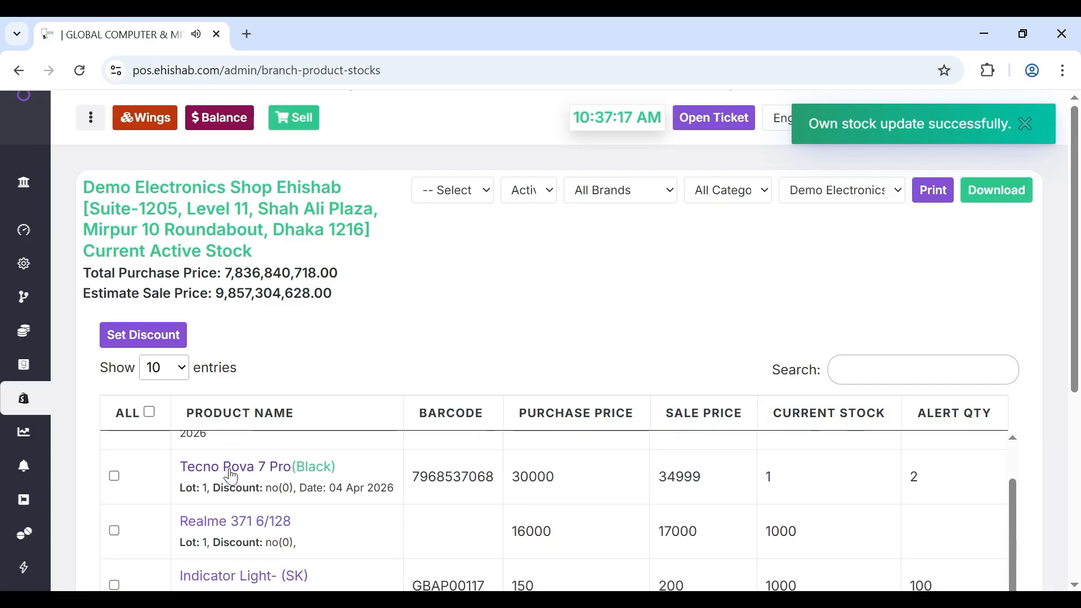
scroll(229, 465, "up", 2)
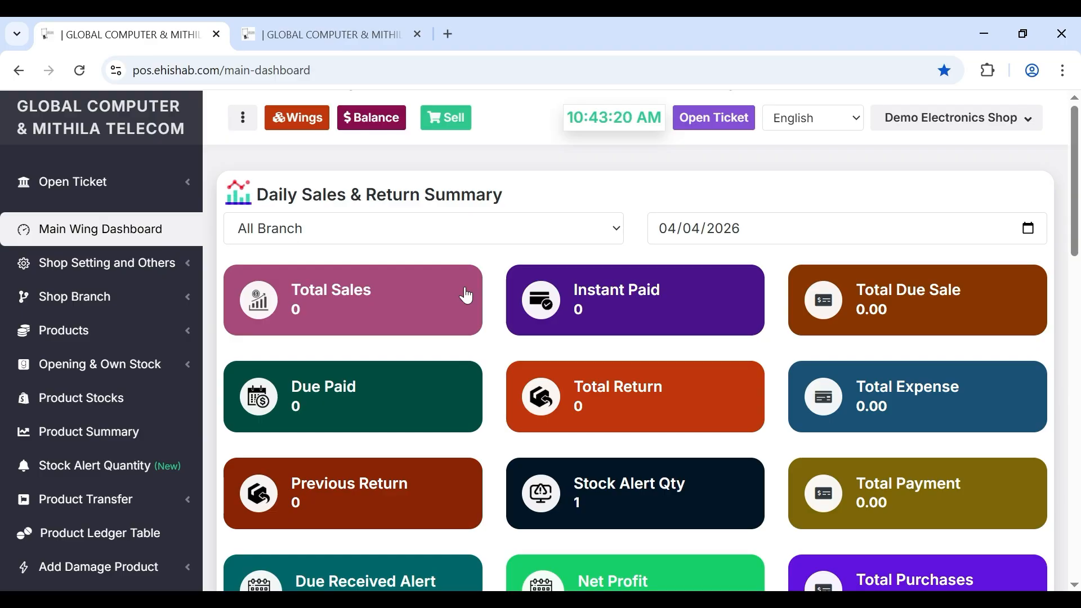
- Add the Black Tecno Pova 7 Pro to the point-of-sale cart
left_click(456, 125)
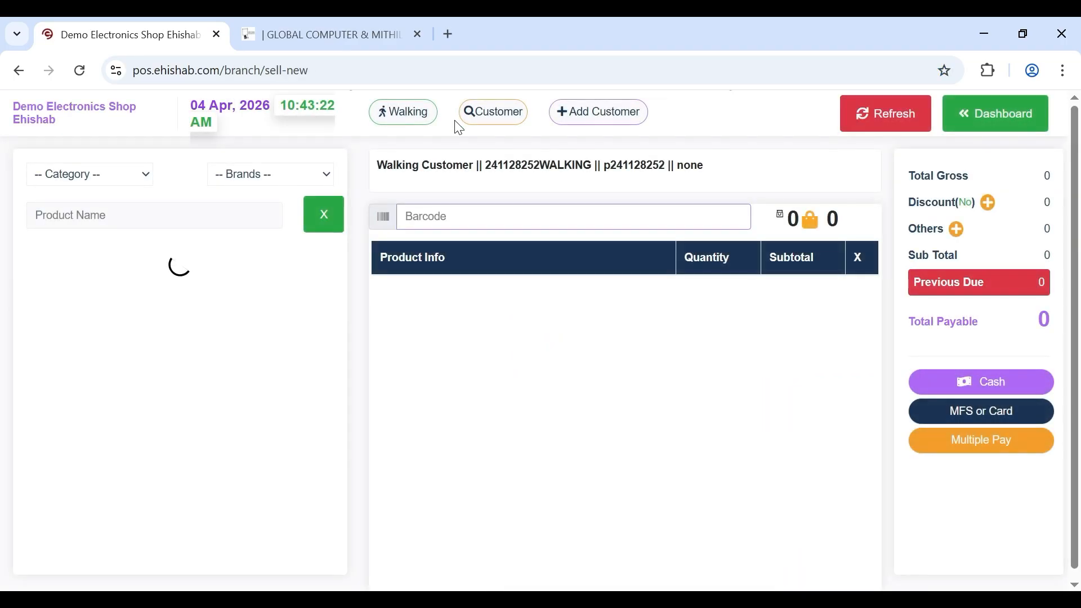
left_click(124, 209)
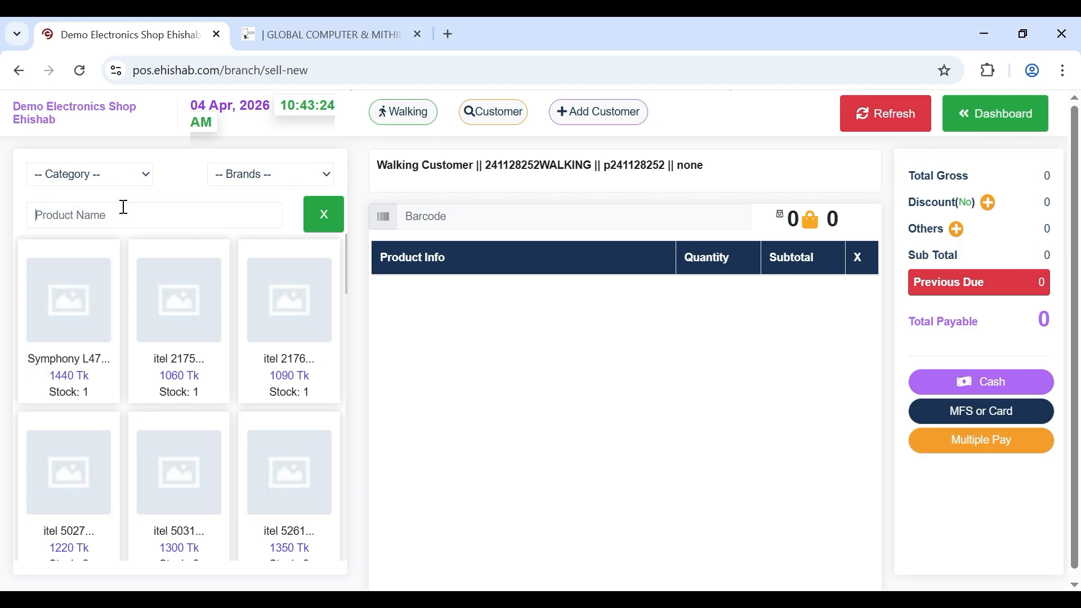
type("tecno")
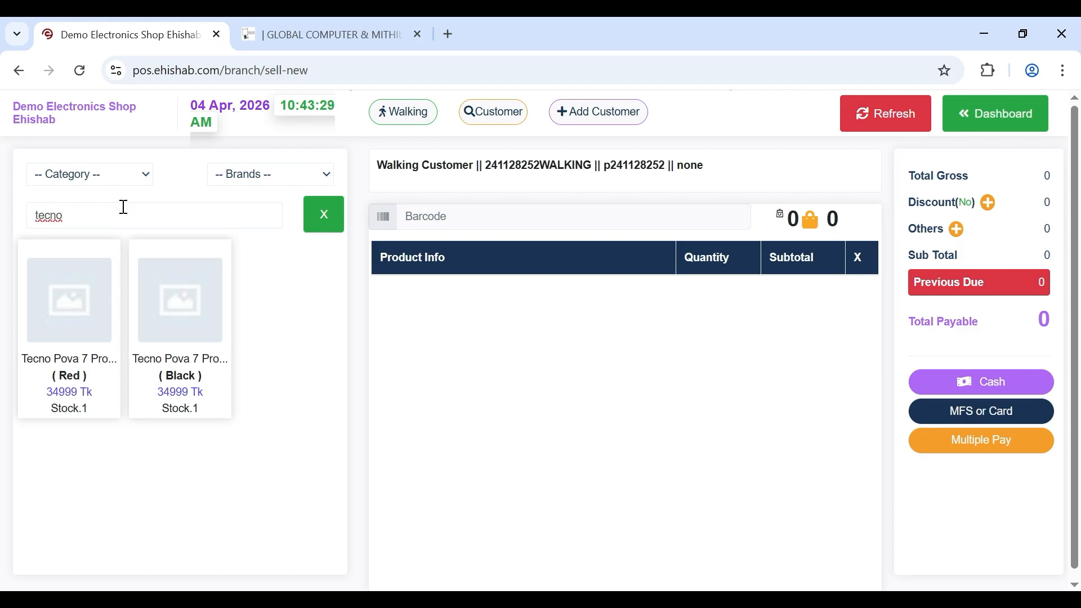
left_click(164, 315)
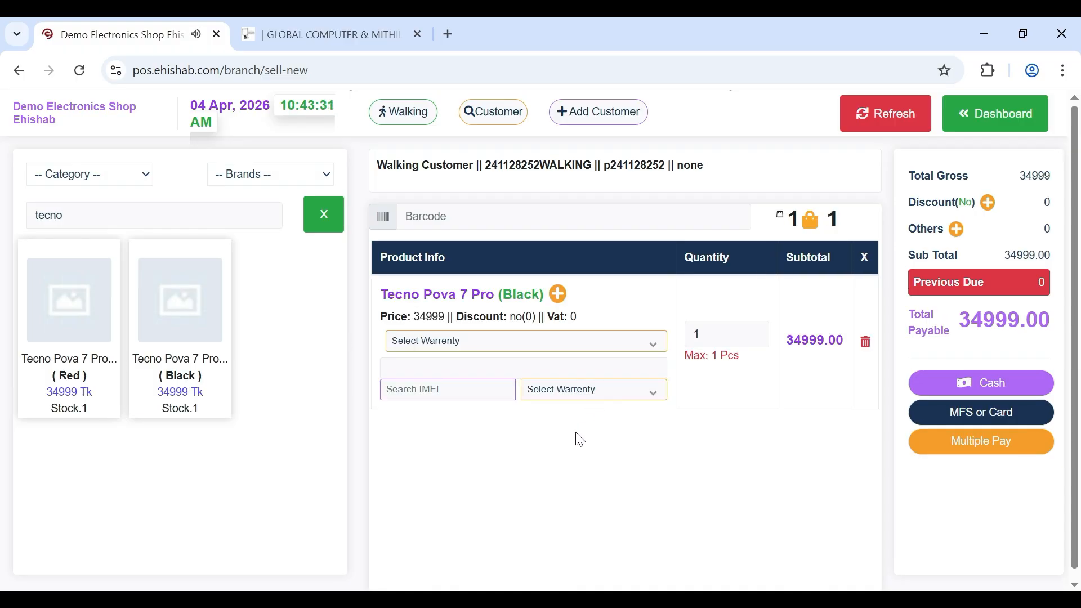
- Attach the unit's IMEI, set a 365 Days warranty, and begin adding a new customer
left_click(610, 366)
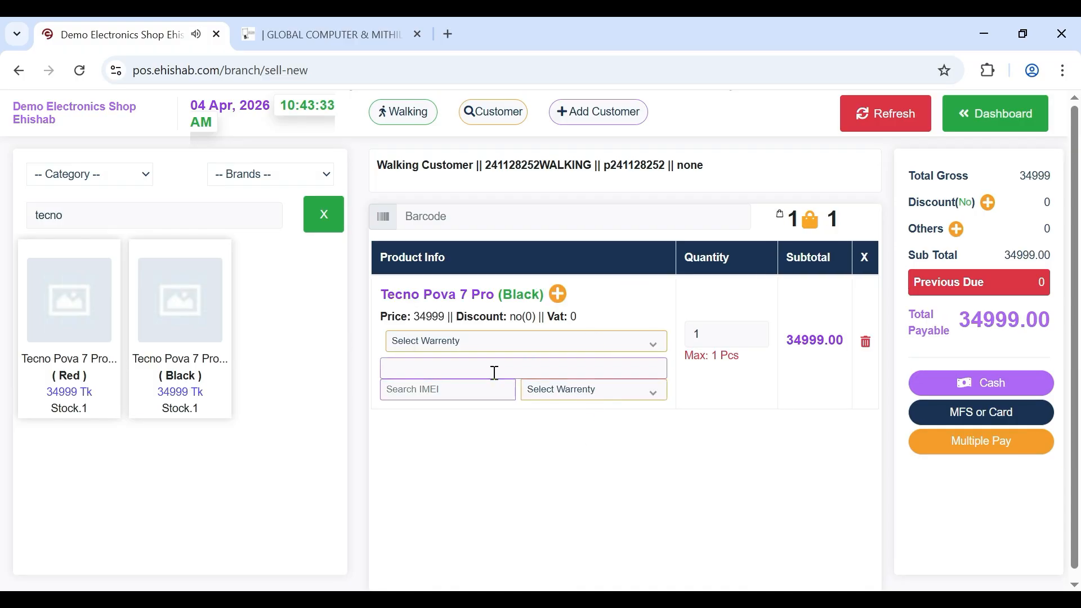
left_click(457, 398)
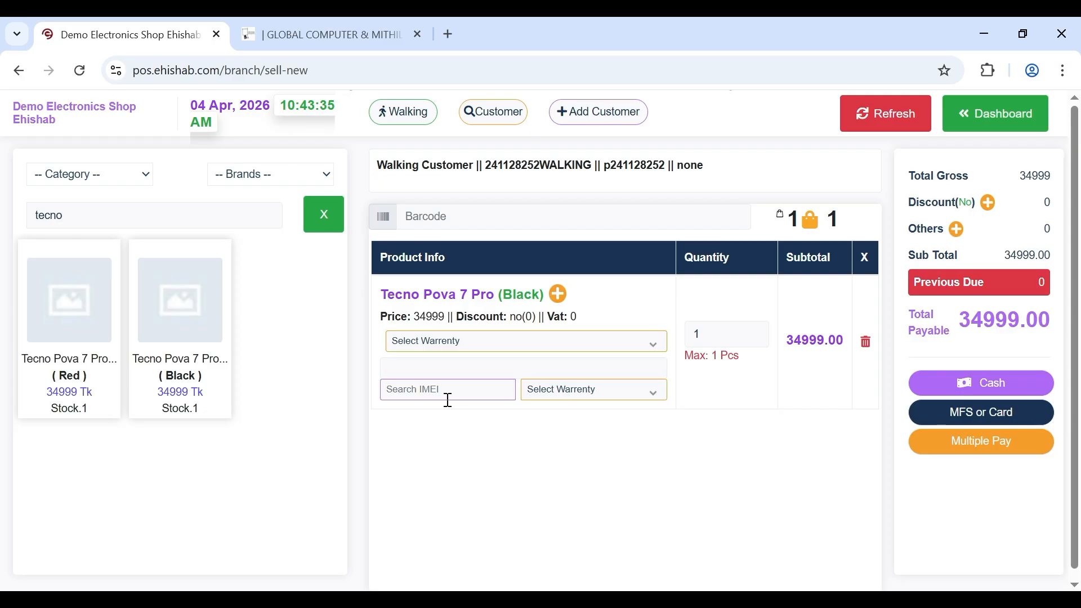
left_click(443, 372)
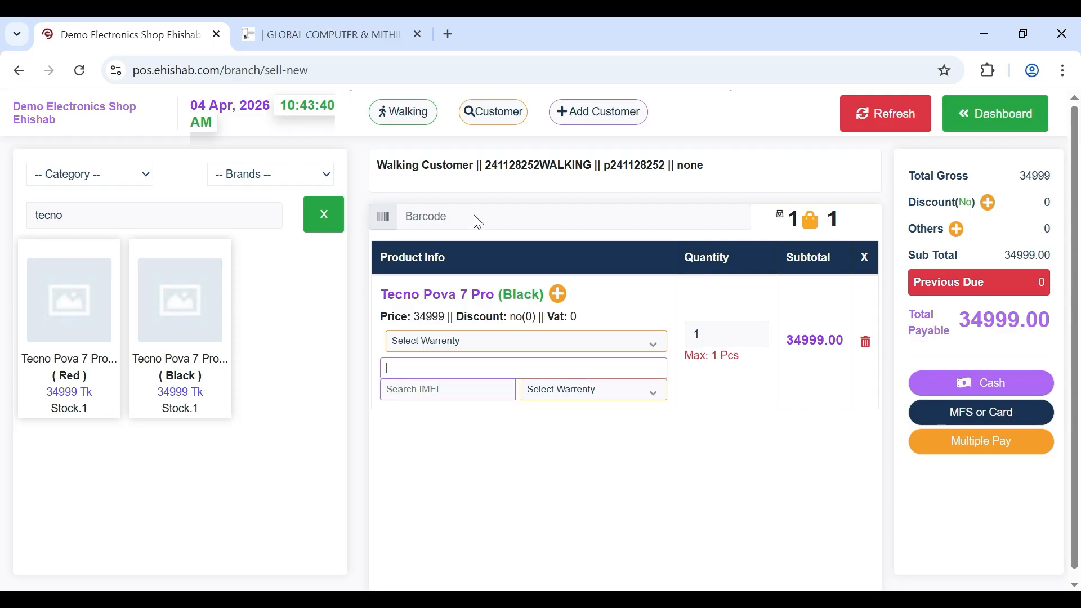
type("43567890")
left_click(435, 394)
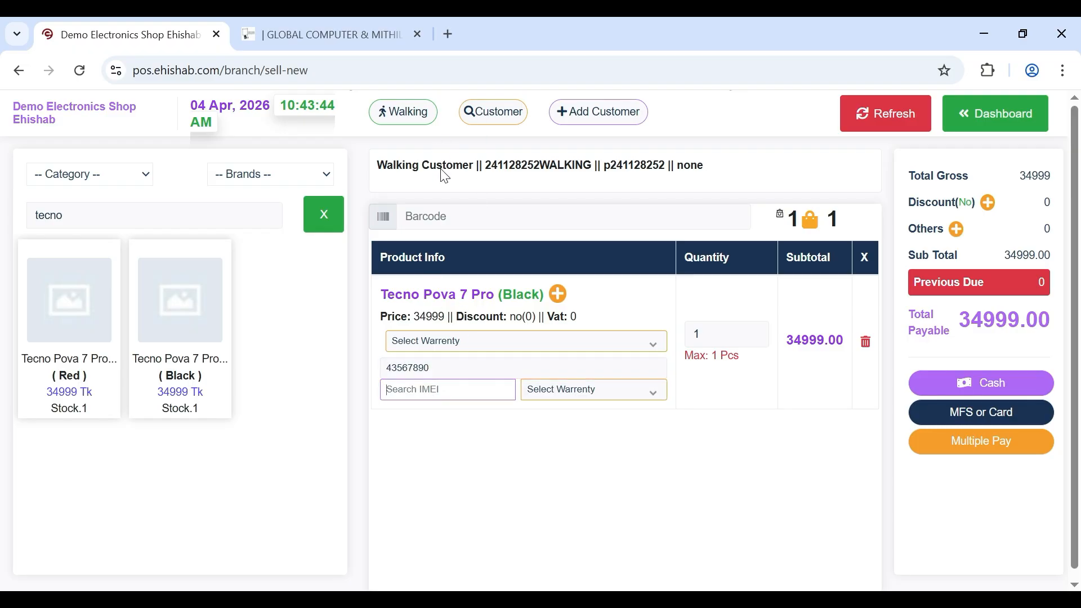
key("ctrl+v")
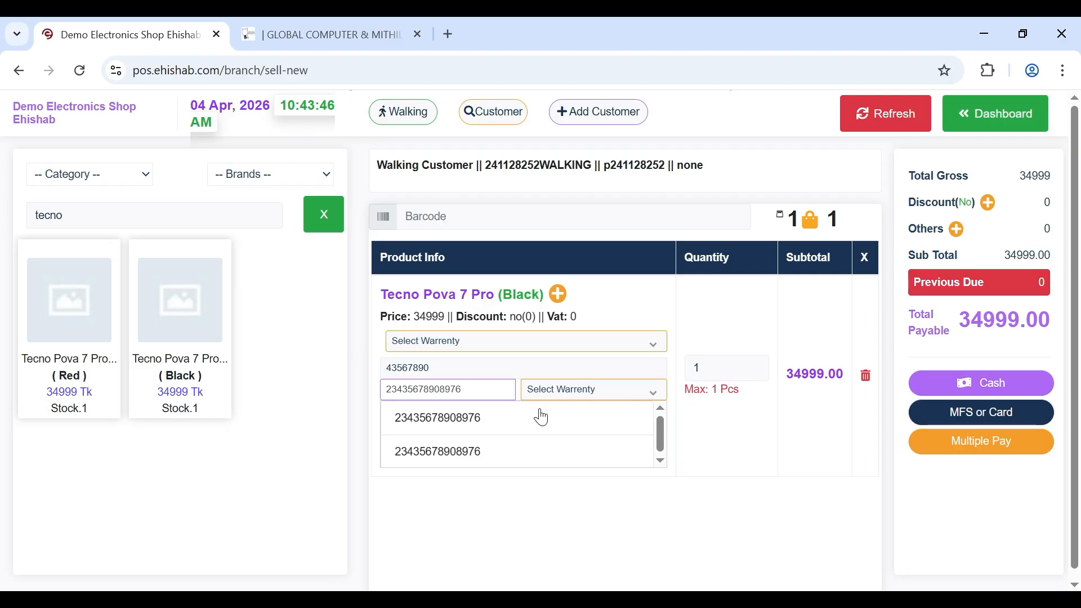
left_click(543, 416)
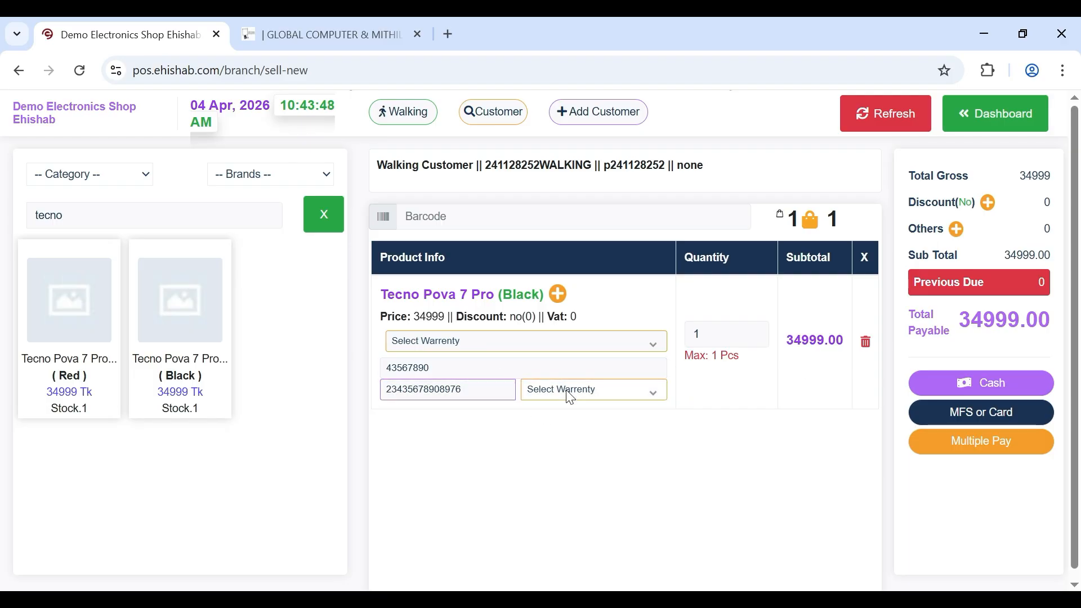
left_click(553, 524)
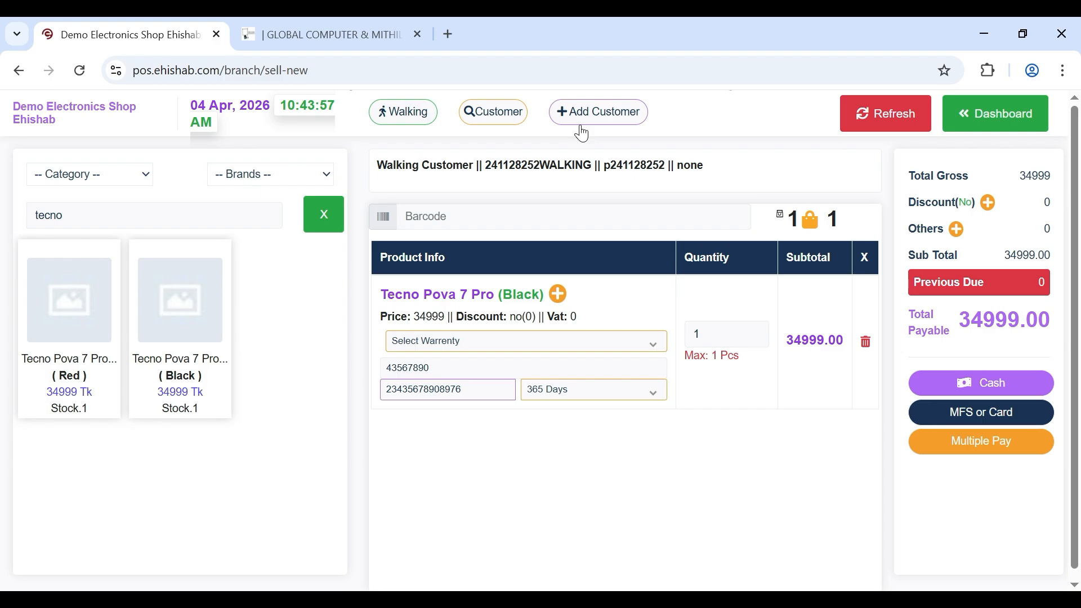
left_click(590, 116)
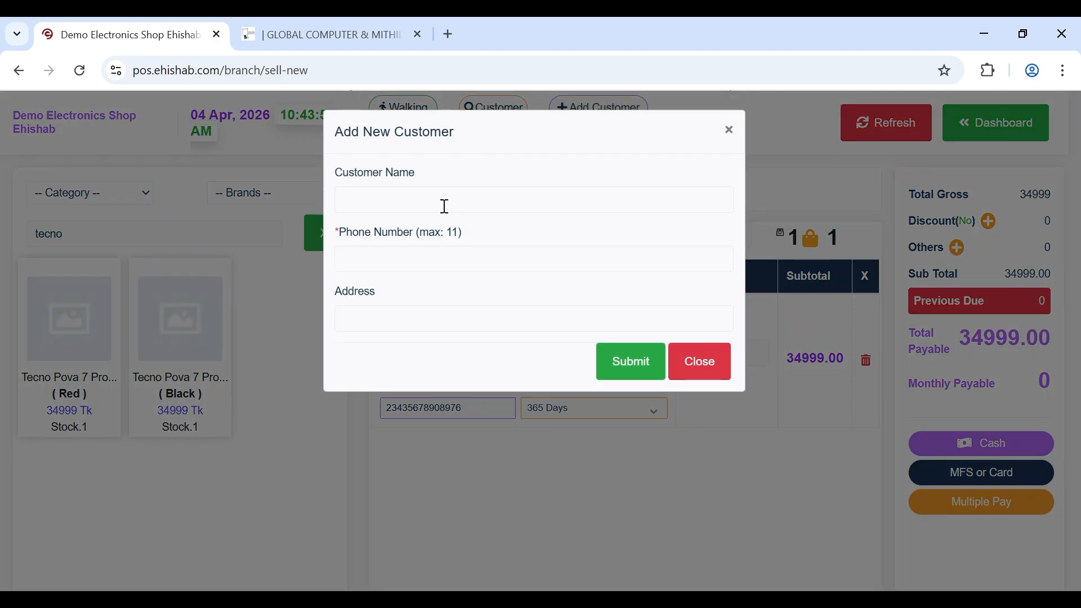
- Add a new customer with full name, phone number and address, and attach them to the sale
left_click(445, 205)
type("Rahu")
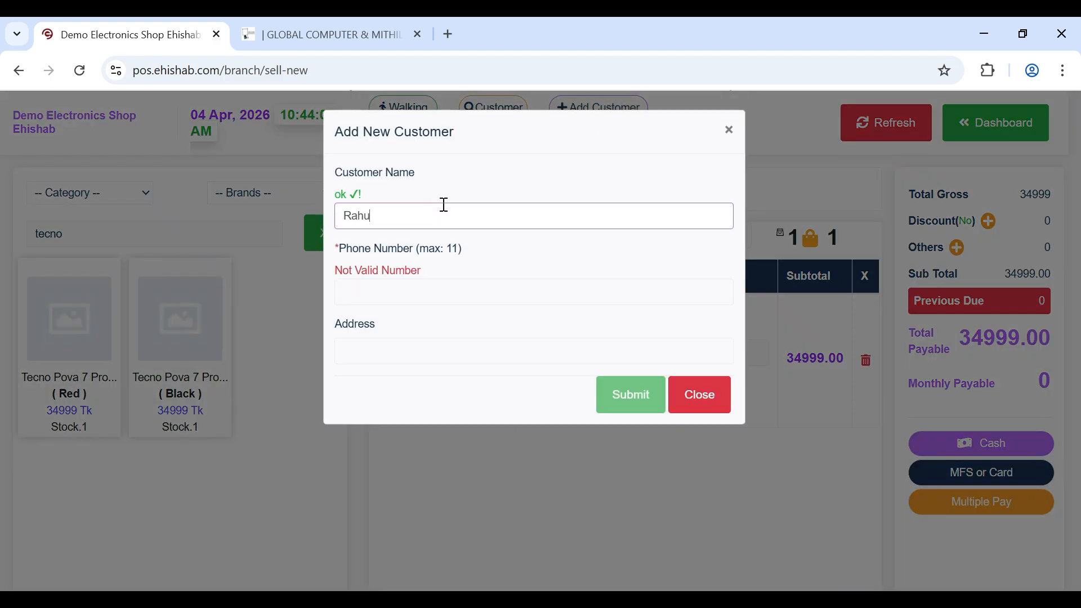
type("l")
left_click(395, 291)
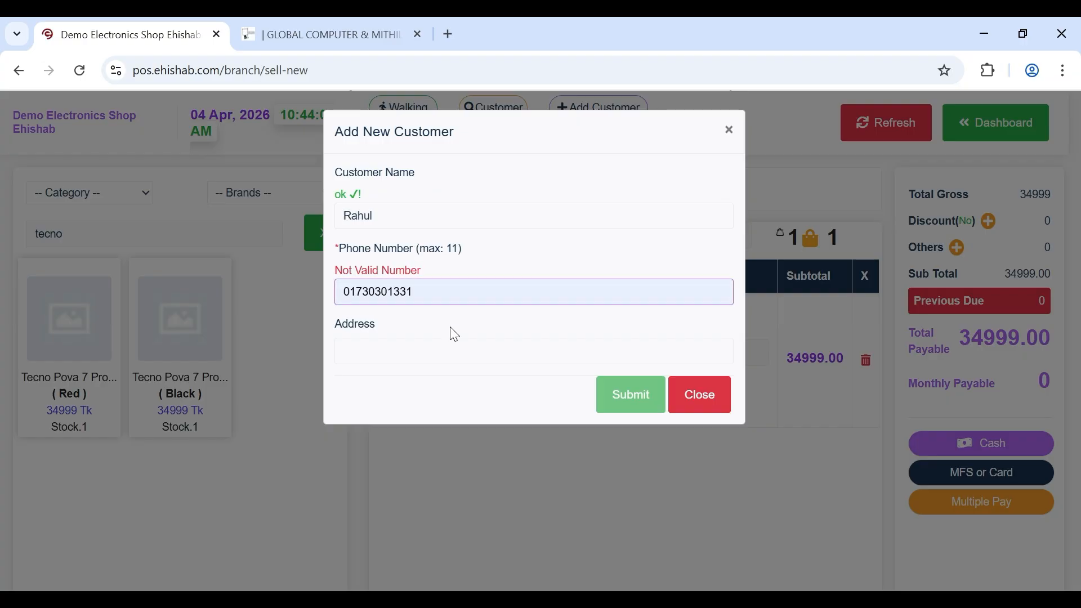
left_click(405, 371)
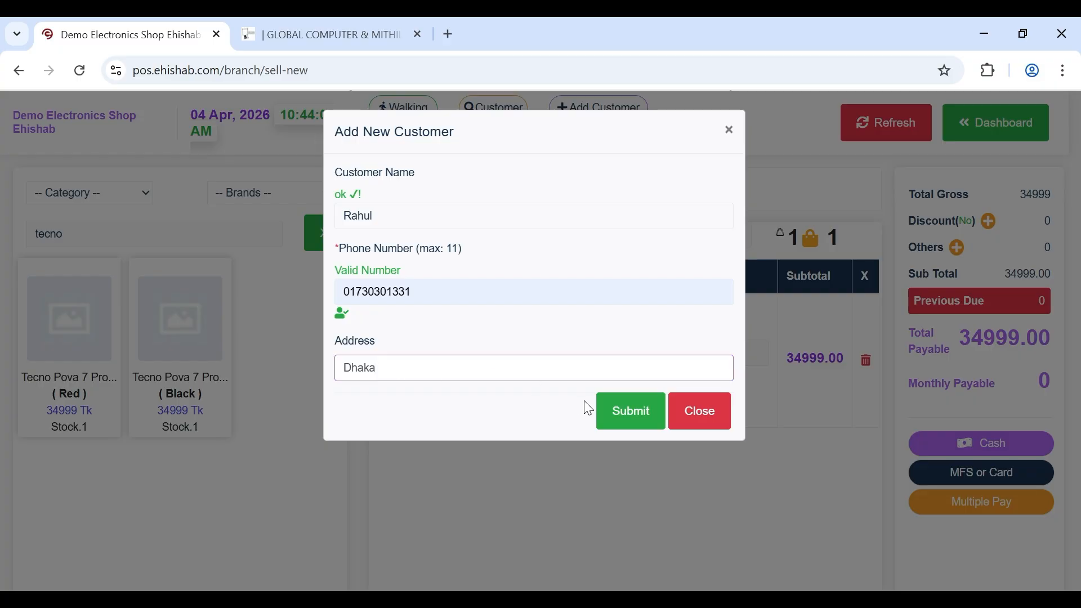
left_click(627, 428)
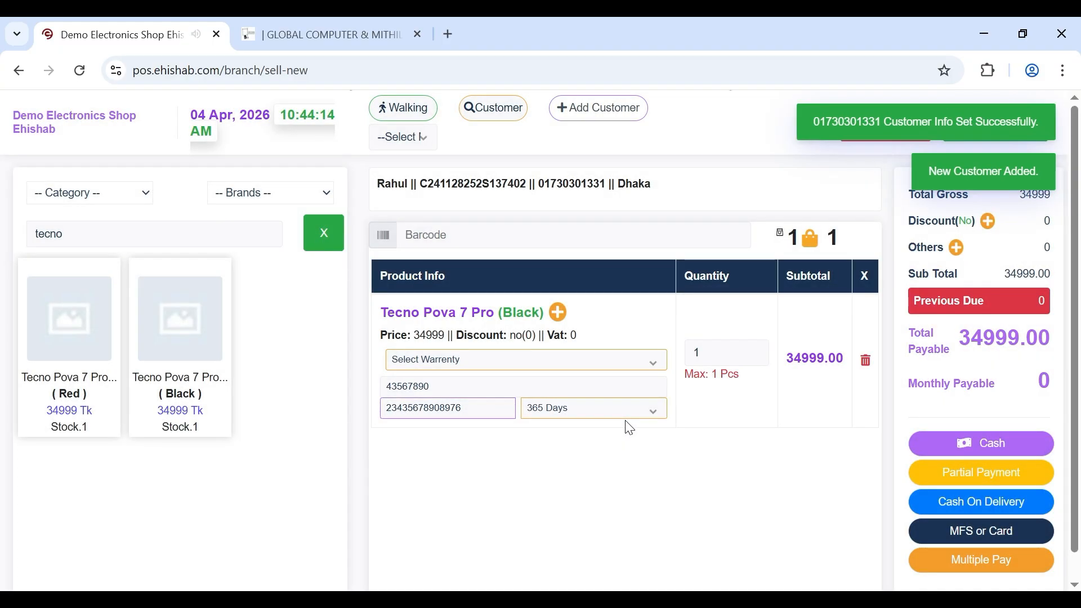
scroll(778, 476, "down", 1)
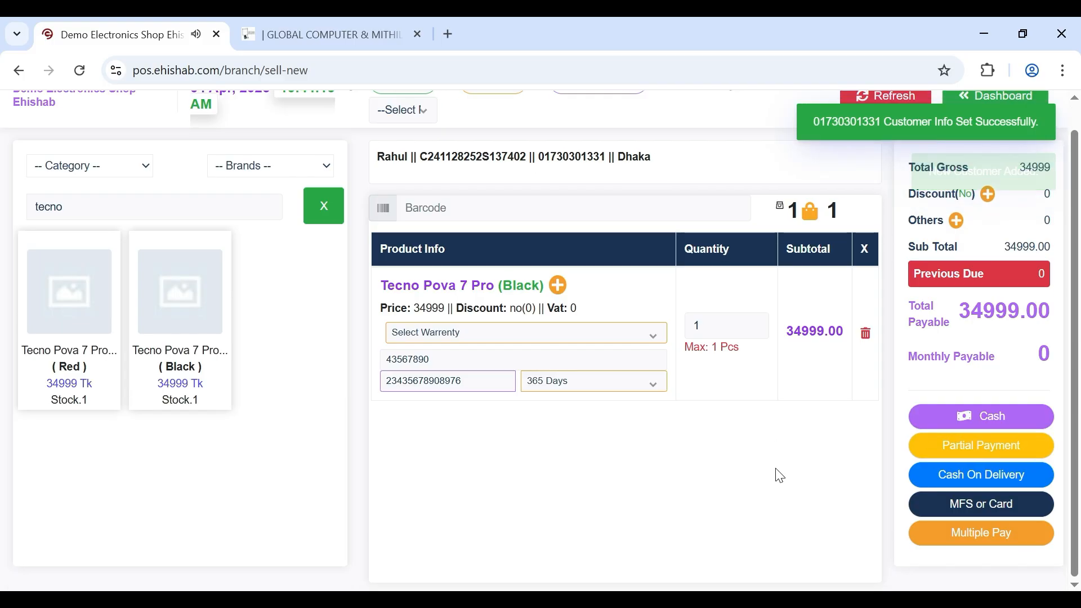
scroll(779, 475, "up", 1)
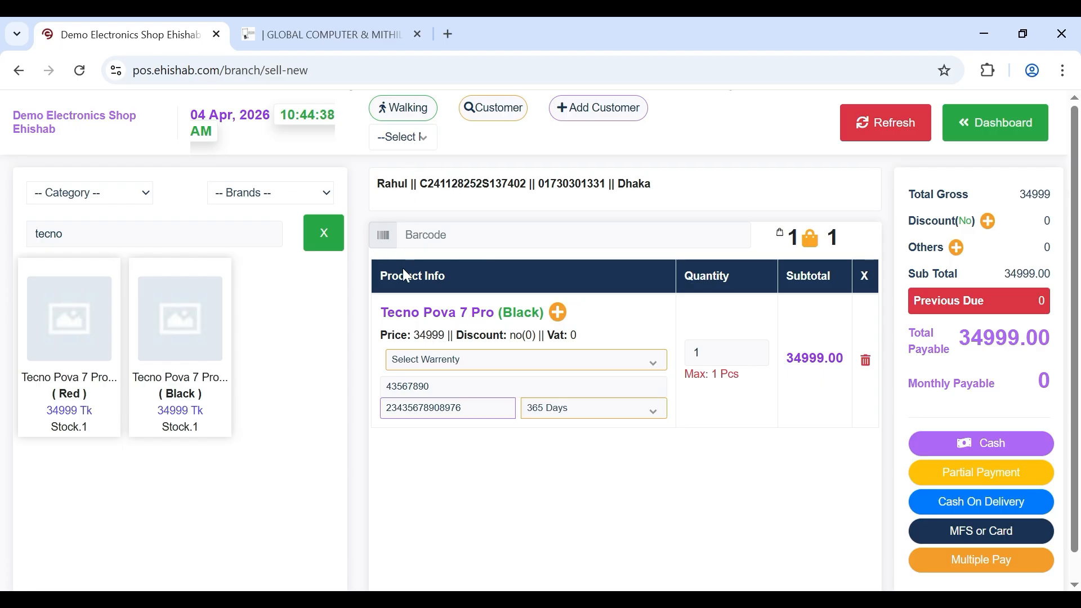
- Choose a 6-month installment plan and raise the phone's unit price from 34999 to 40000
left_click(400, 291)
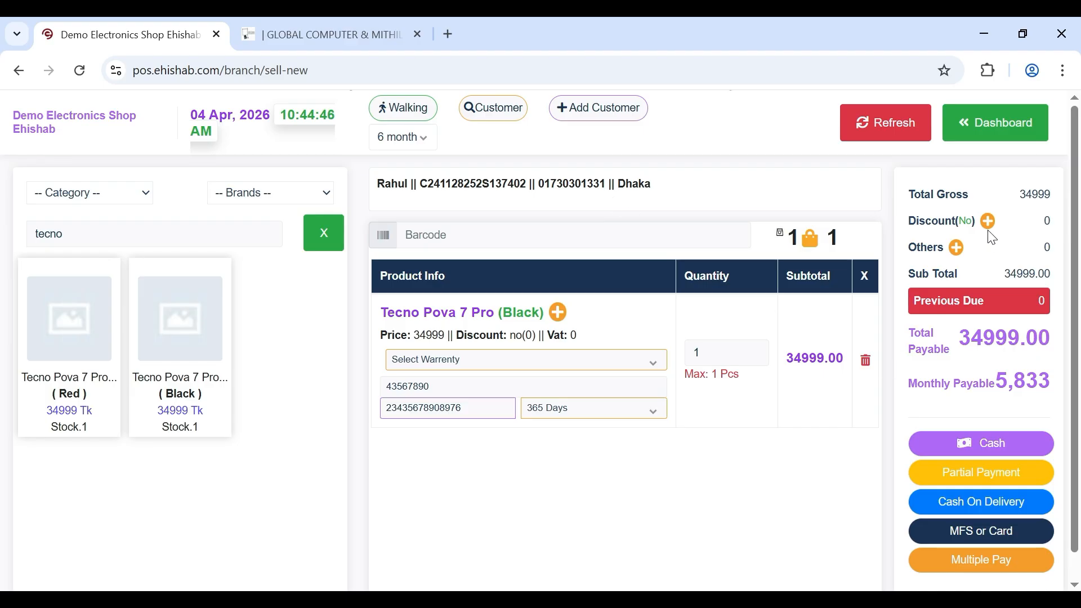
left_click(557, 312)
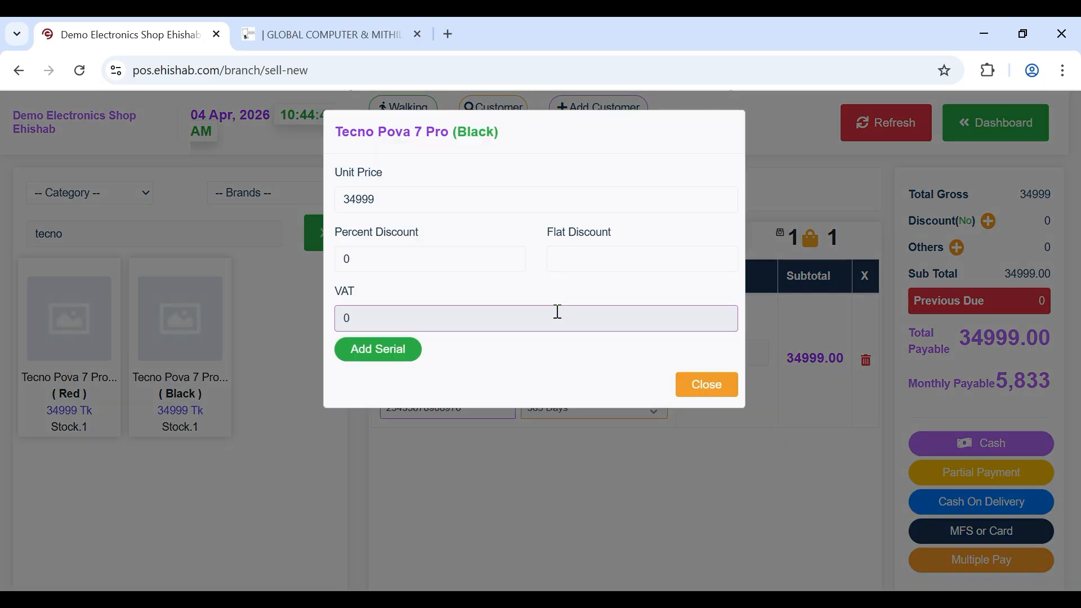
left_click(454, 212)
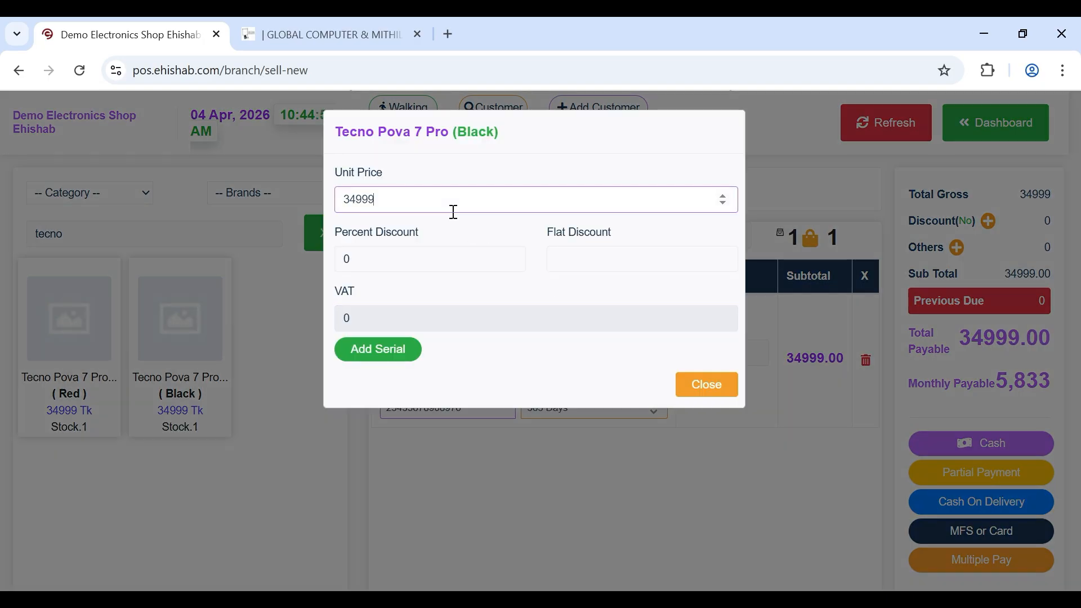
key("BackSpace")
key("BackSpace")
key("BackSpace")
key("BackSpace")
key("BackSpace")
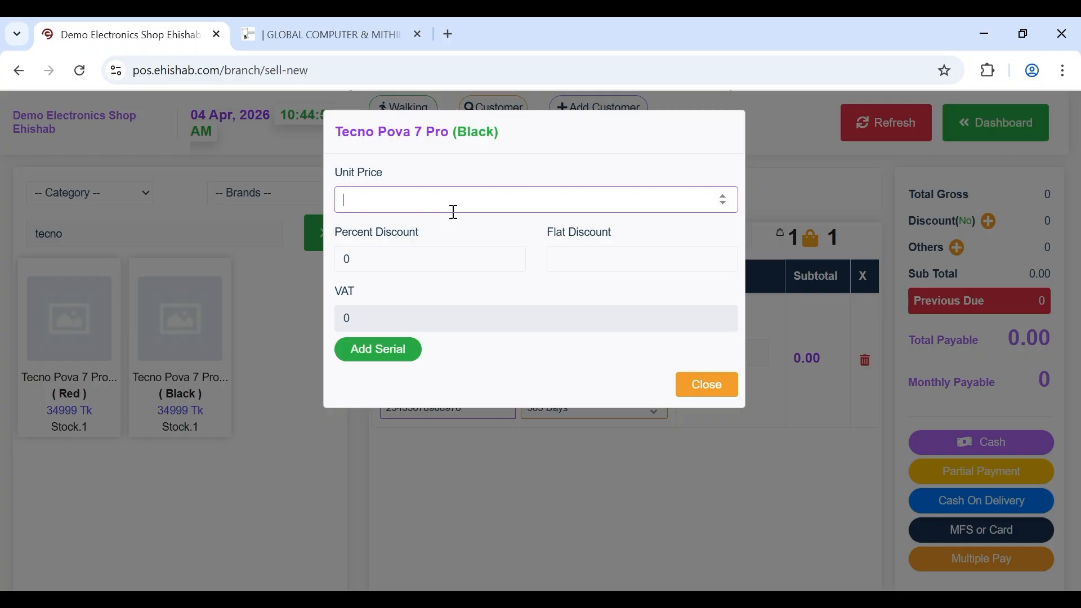
type("40000")
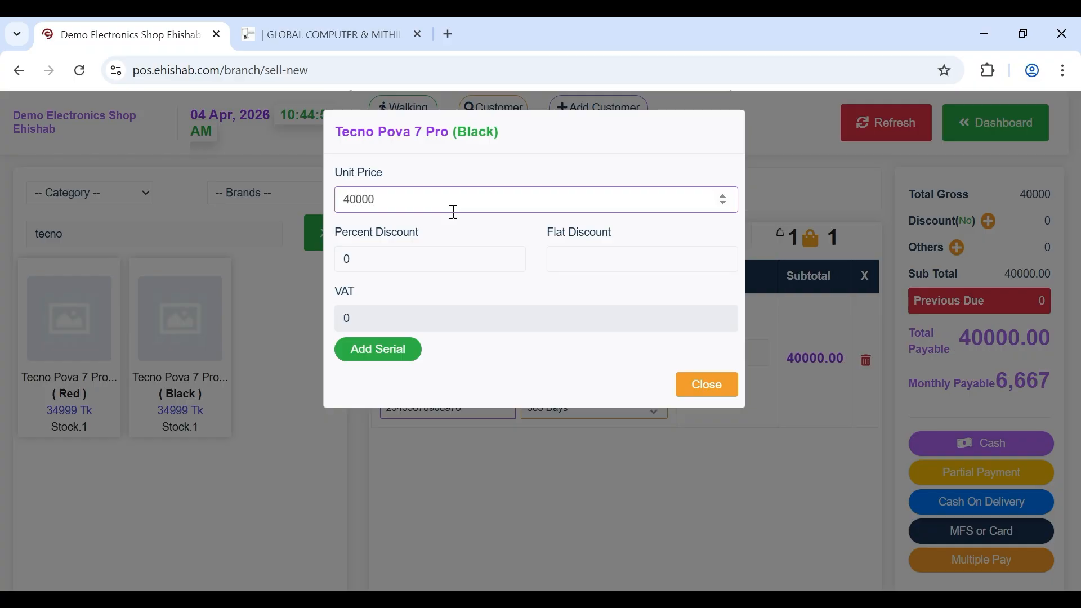
left_click(707, 389)
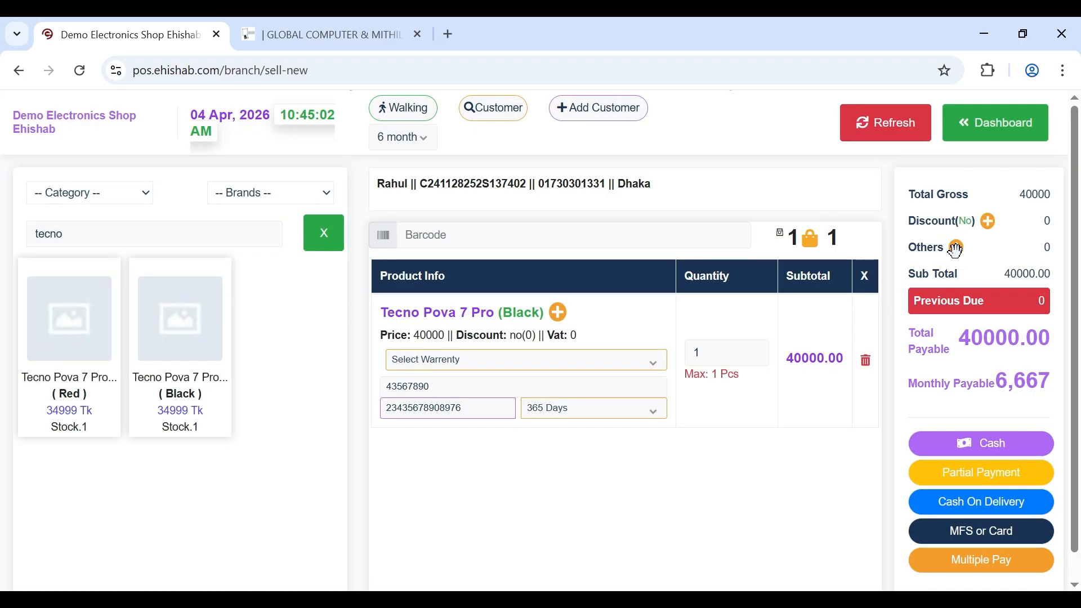
- Record 05/10/2026 as the due received date in the sale's Others details
left_click(956, 248)
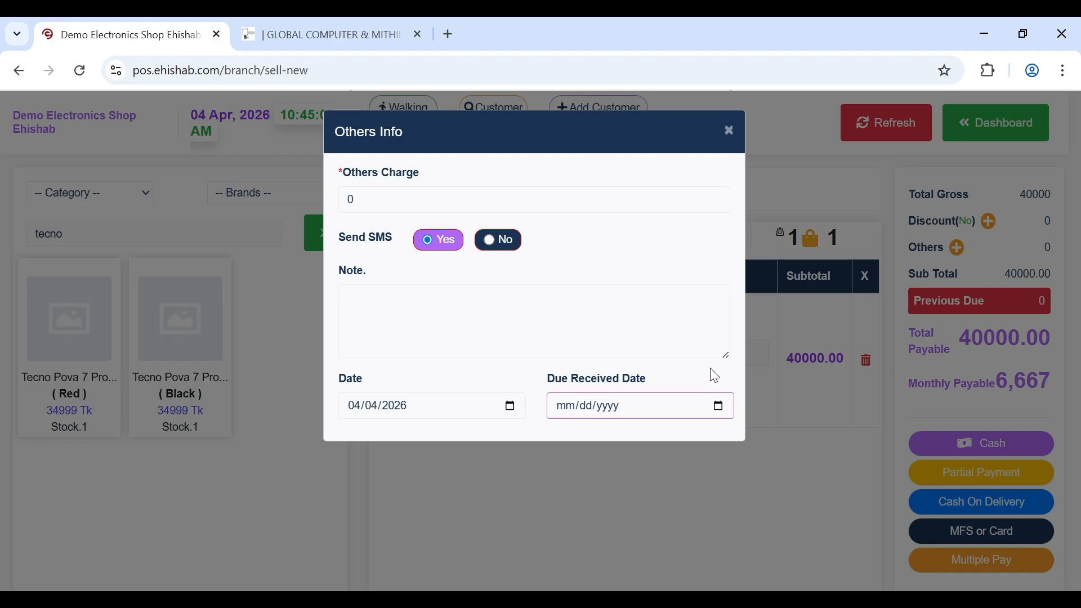
left_click(704, 182)
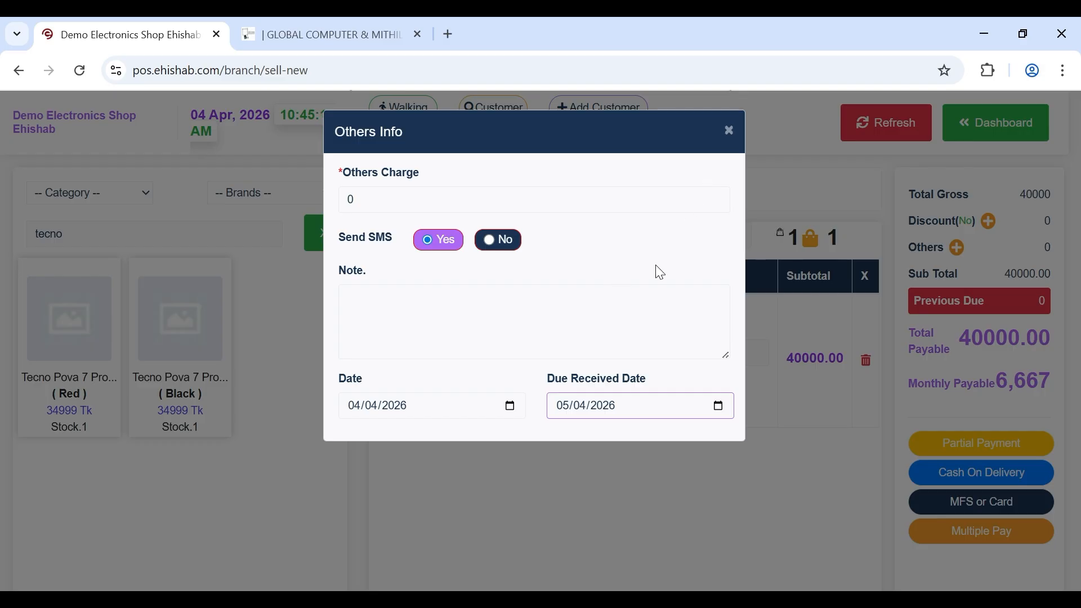
left_click(583, 282)
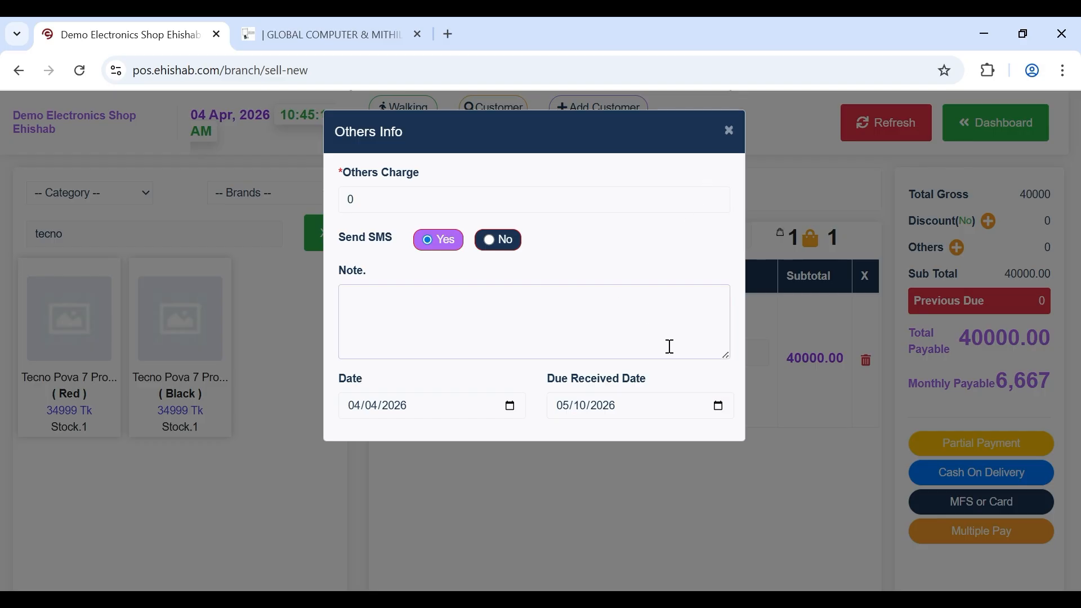
left_click(757, 427)
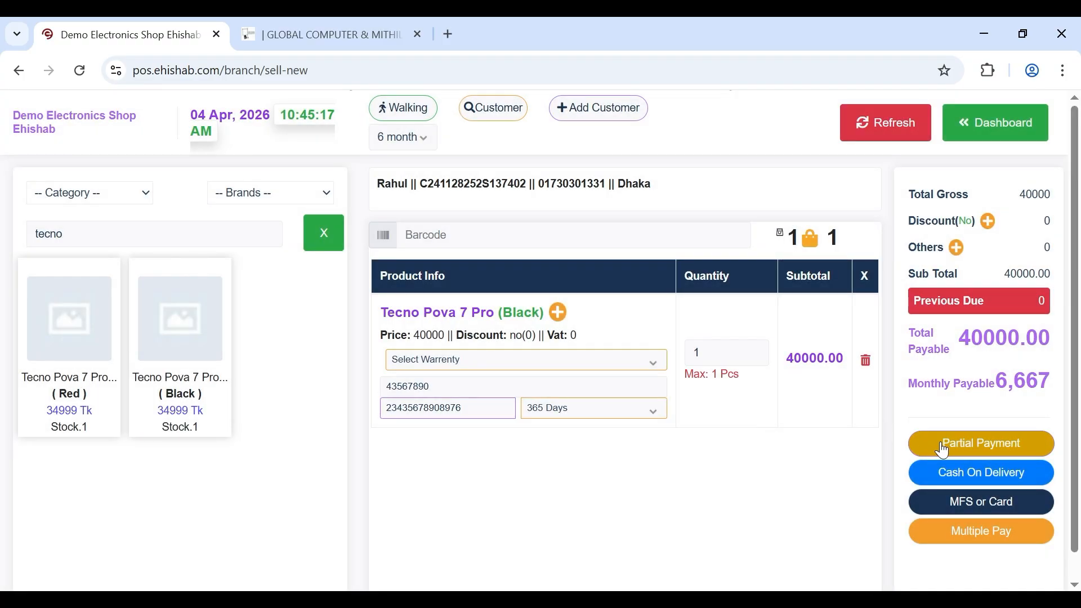
- Take a partial payment of 8000, leaving 32000 due, and complete the sale
left_click(943, 446)
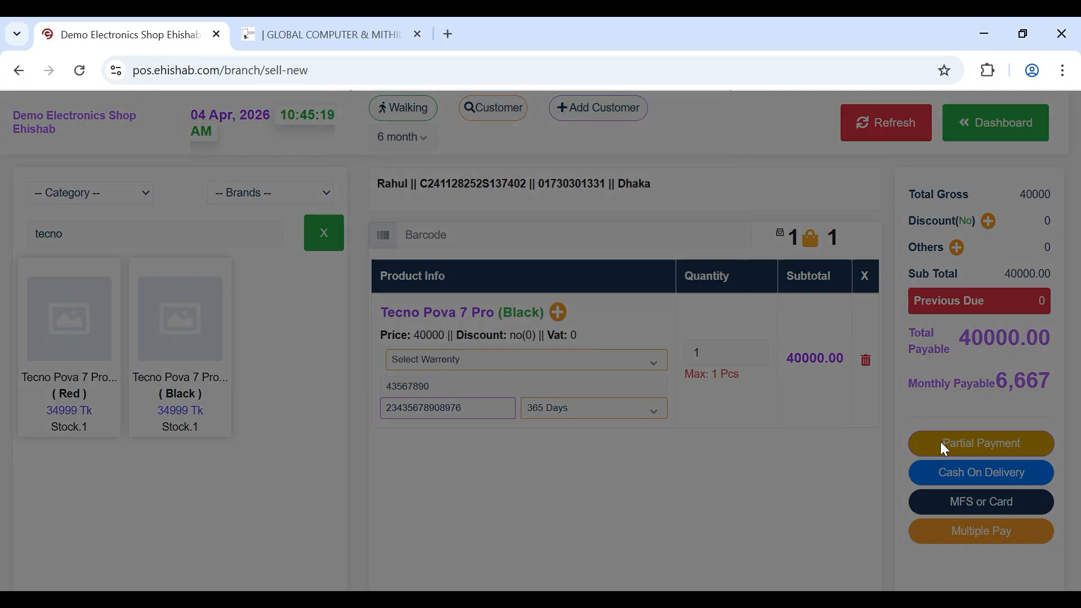
left_click(451, 218)
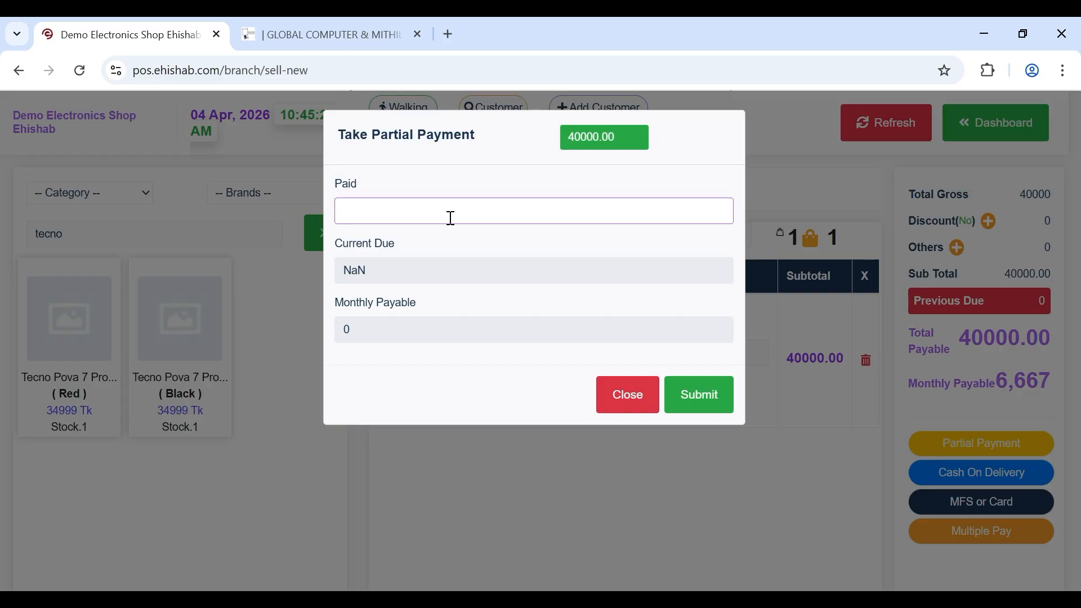
type("8")
type("000")
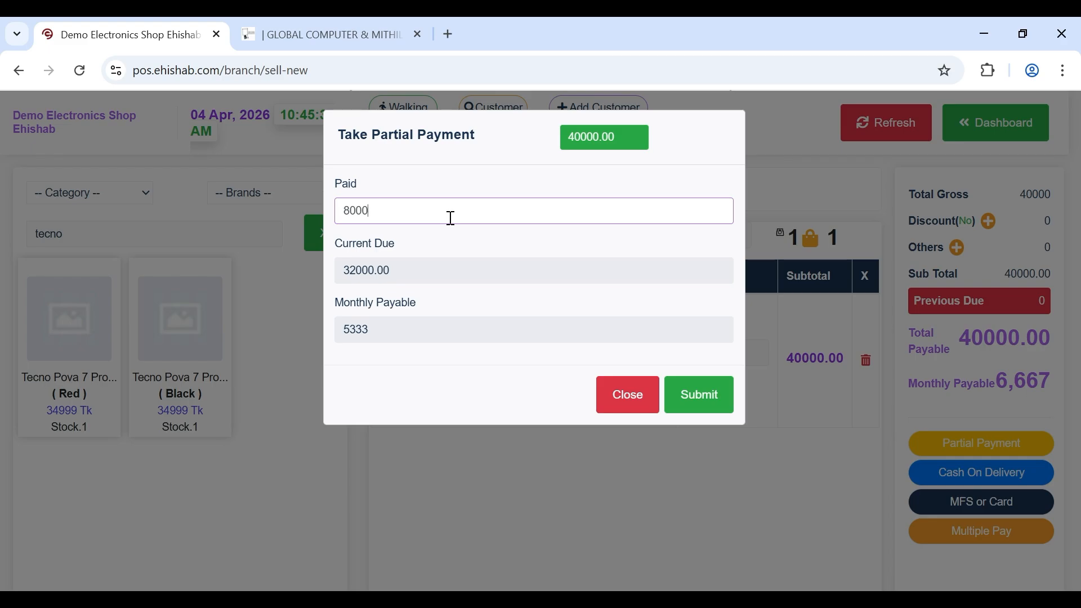
left_click(693, 410)
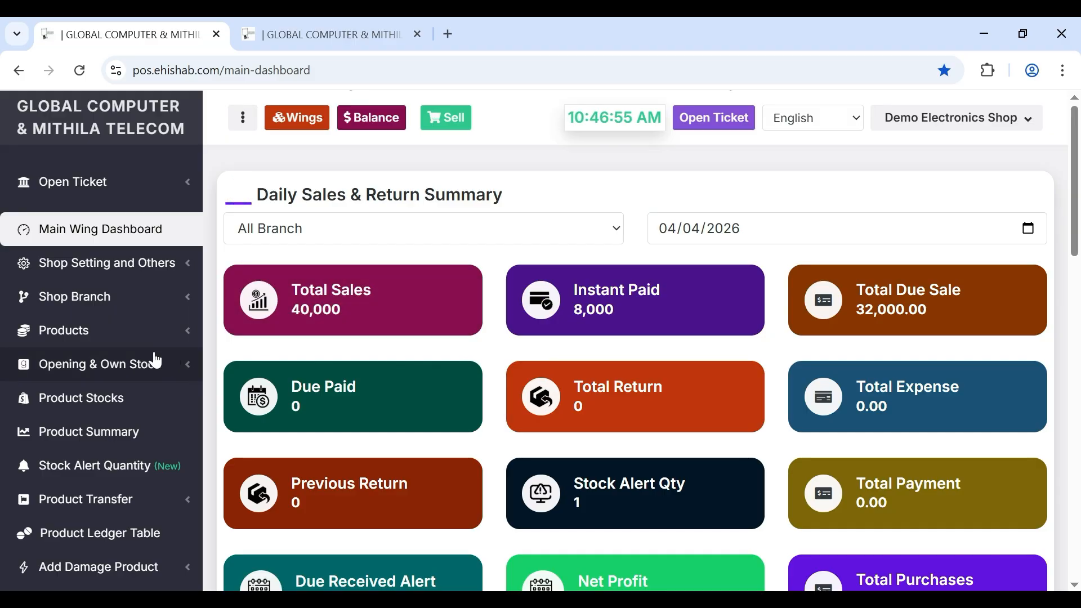
- Go to the Take Payment page under Take Customer Due in the sidebar
scroll(156, 361, "down", 1)
scroll(157, 361, "up", 1)
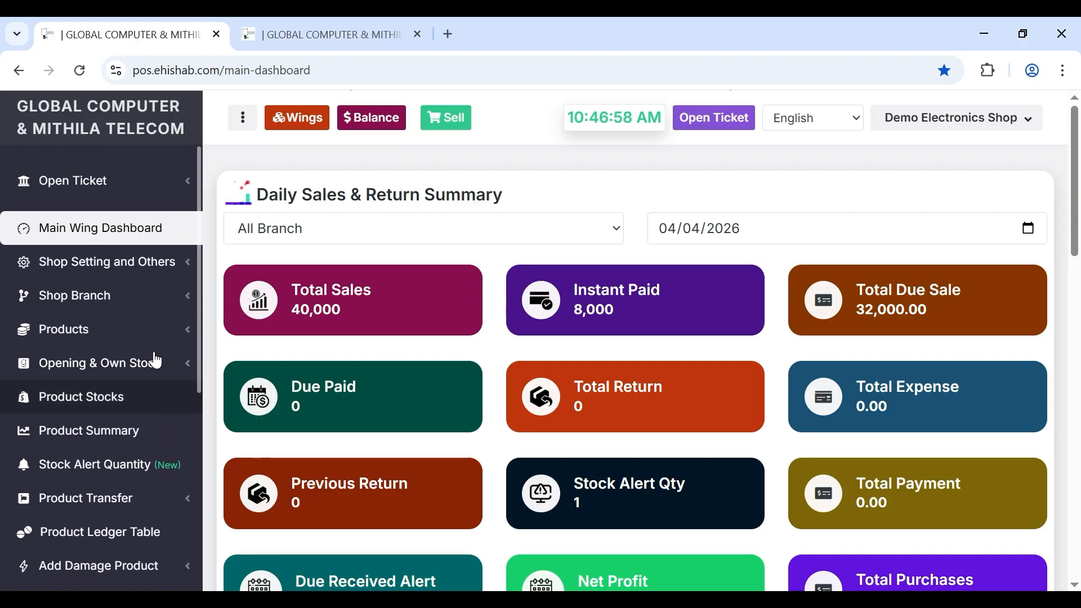
scroll(156, 361, "down", 3)
scroll(156, 361, "down", 2)
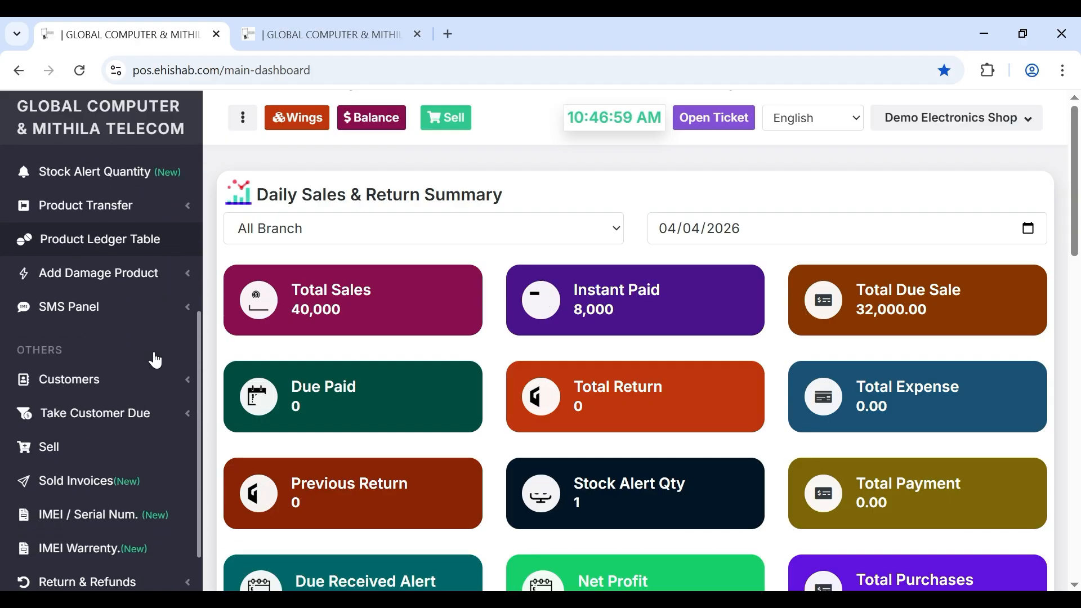
left_click(110, 427)
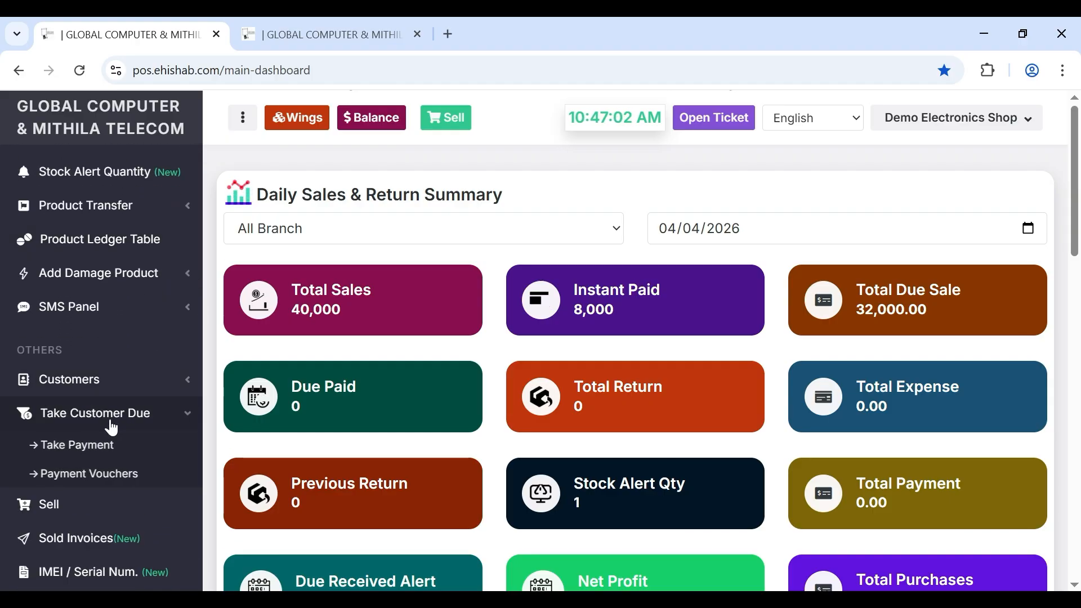
left_click(97, 388)
left_click(99, 392)
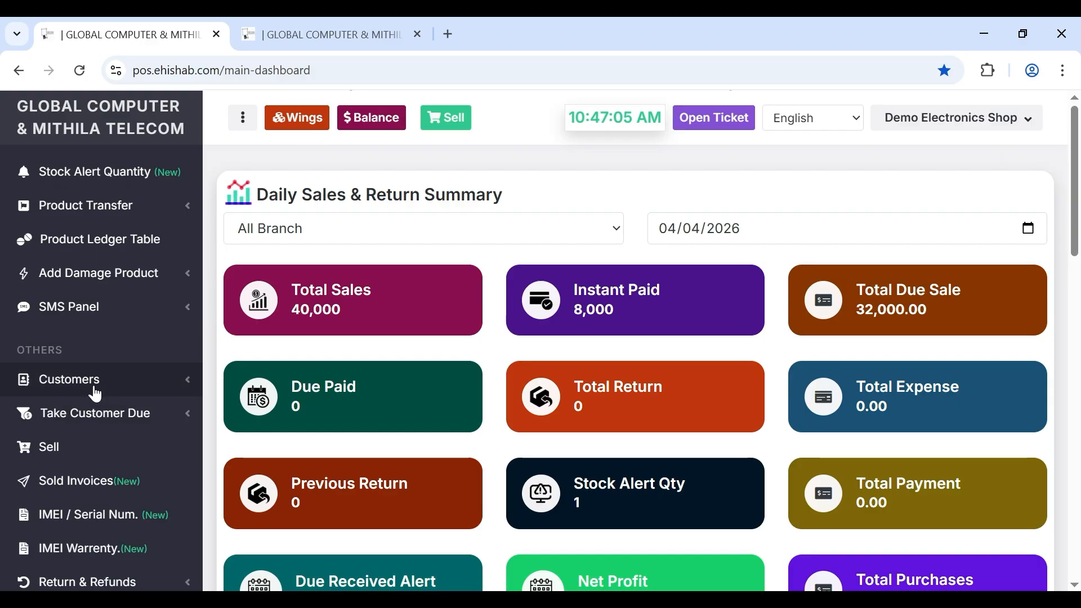
left_click(89, 419)
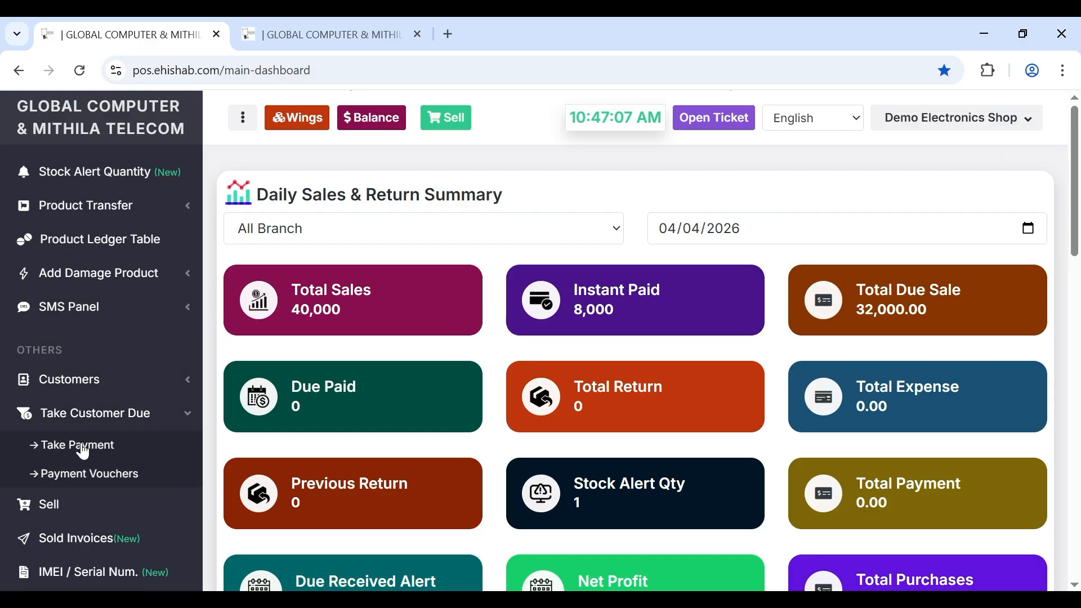
left_click(83, 445)
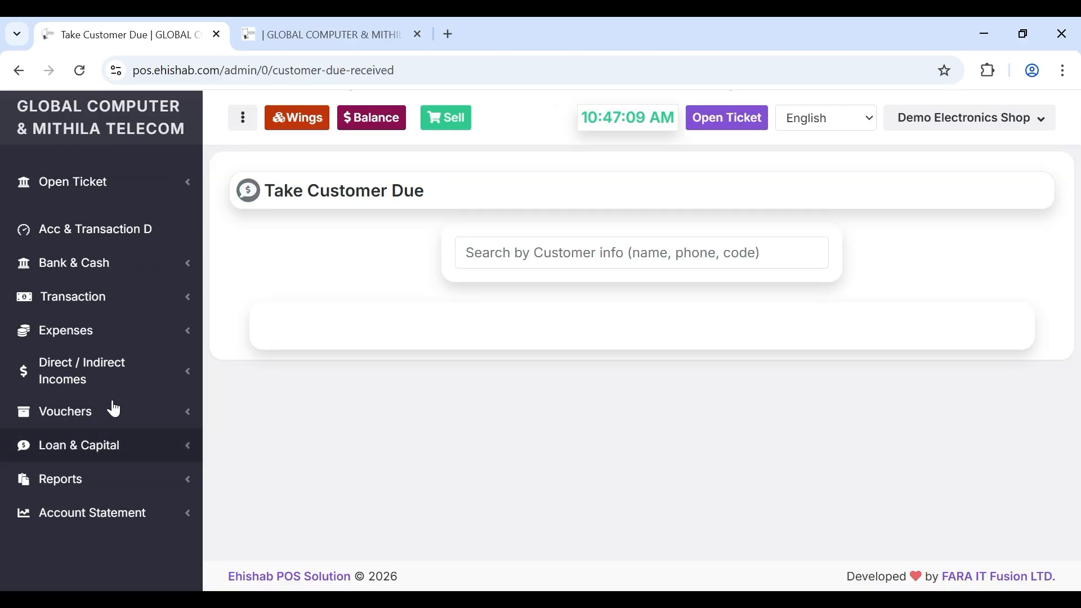
- Load the new customer's 32000 due record and enter 5333 TK as the paid amount
left_click(514, 265)
type("rah")
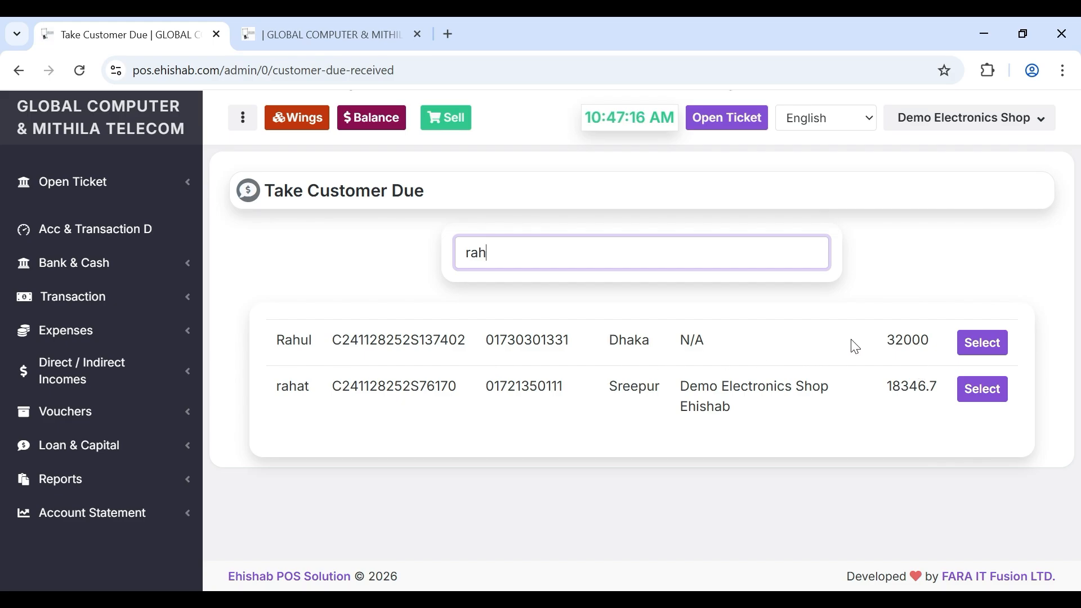
double_click(900, 339)
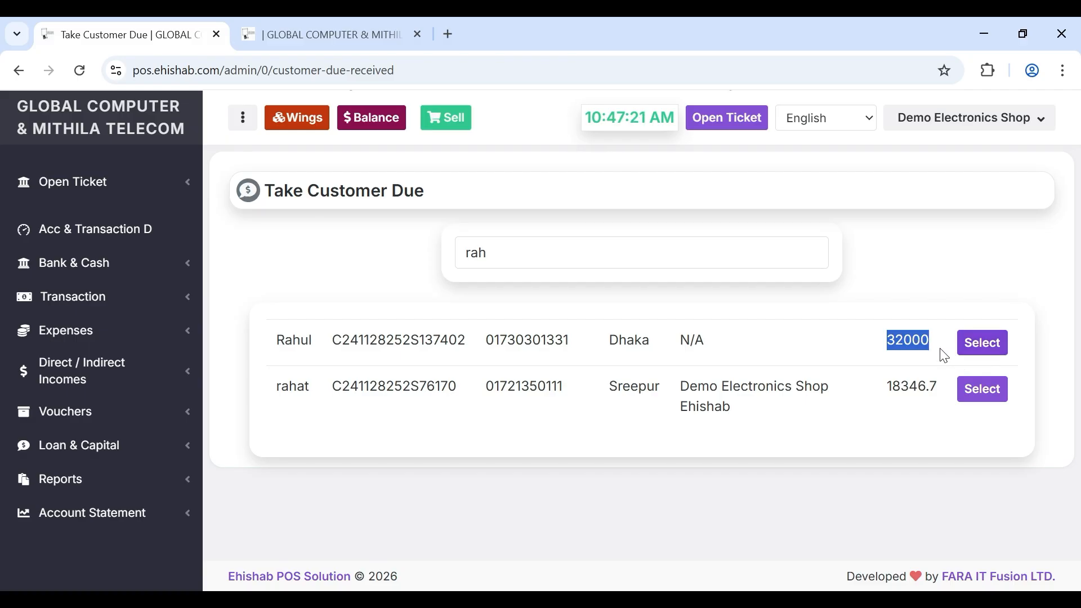
left_click(999, 353)
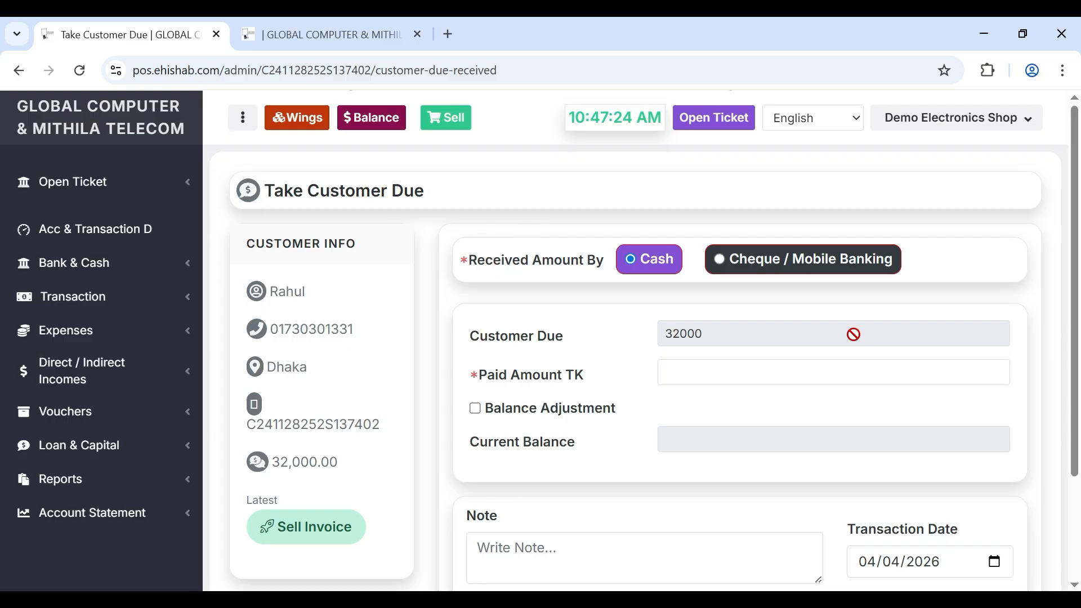
left_click(678, 372)
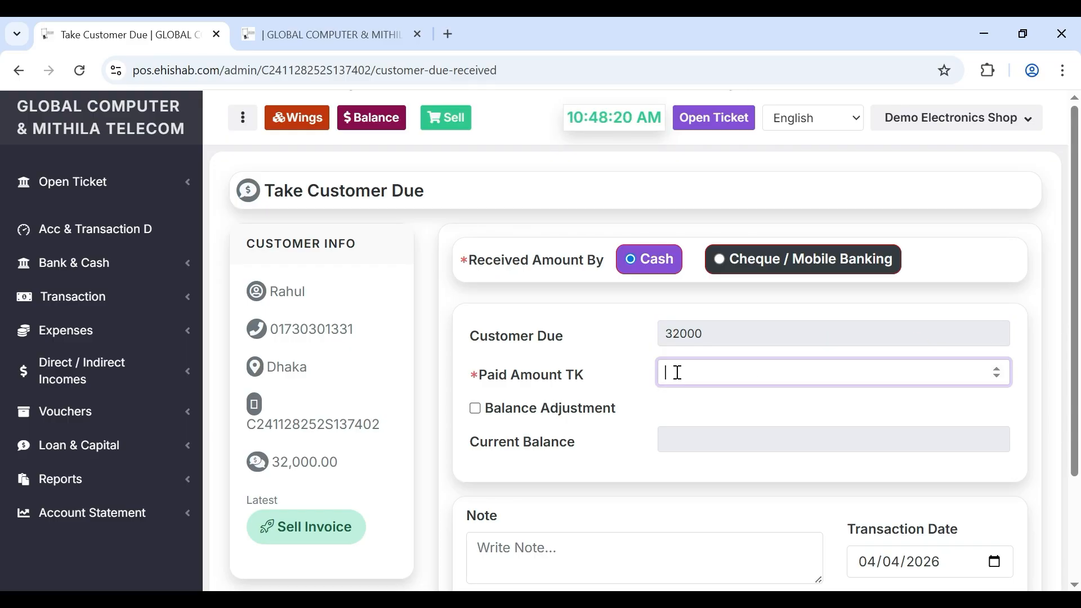
type("533")
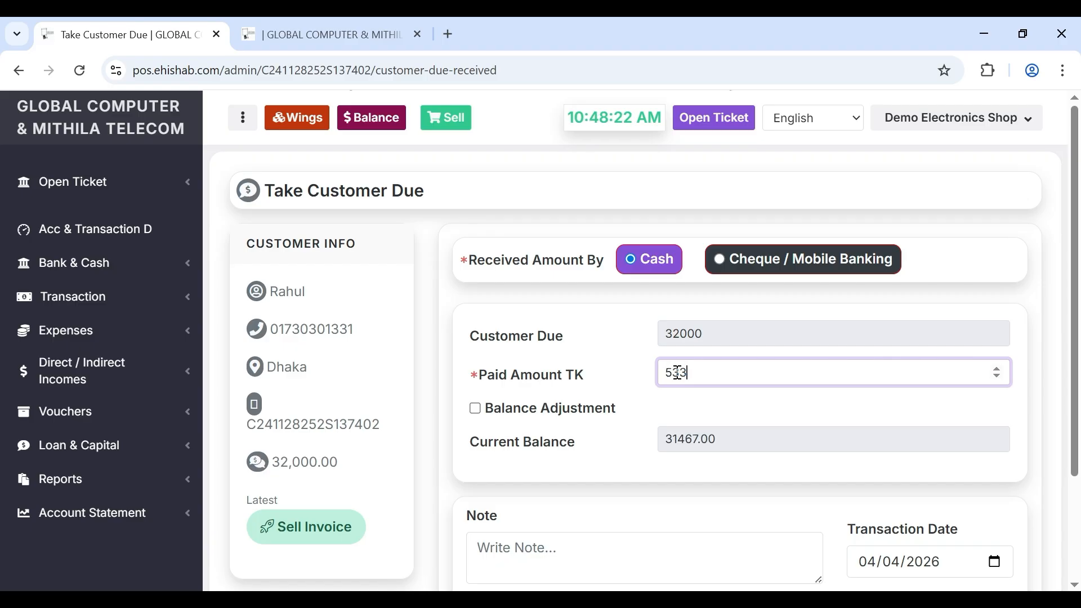
type("3")
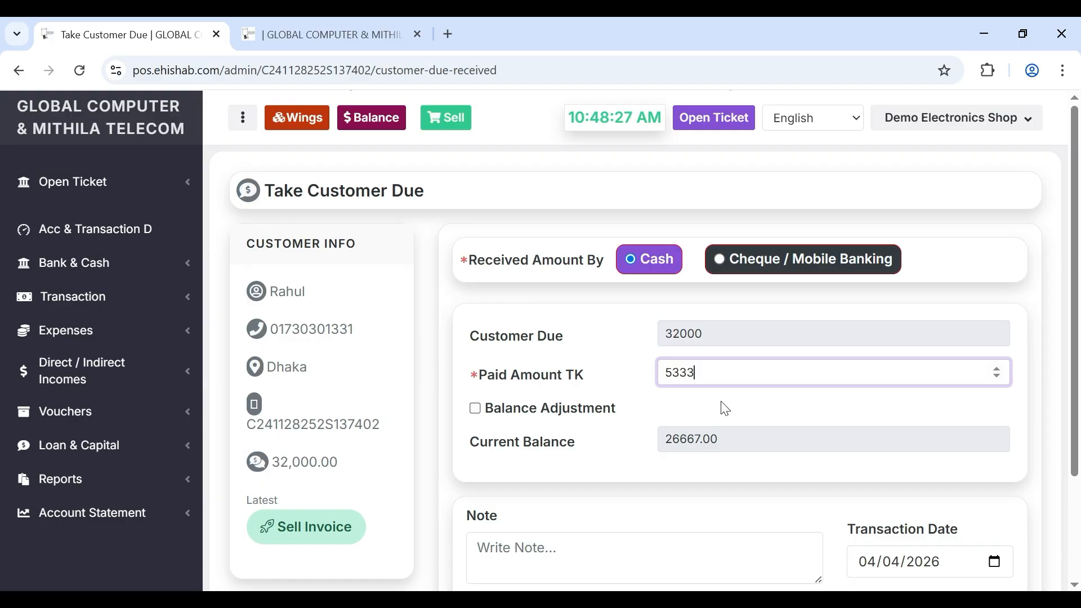
- Try the Cheque / Mobile Banking payment method, then switch back to Cash
scroll(725, 409, "down", 1)
left_click(642, 494)
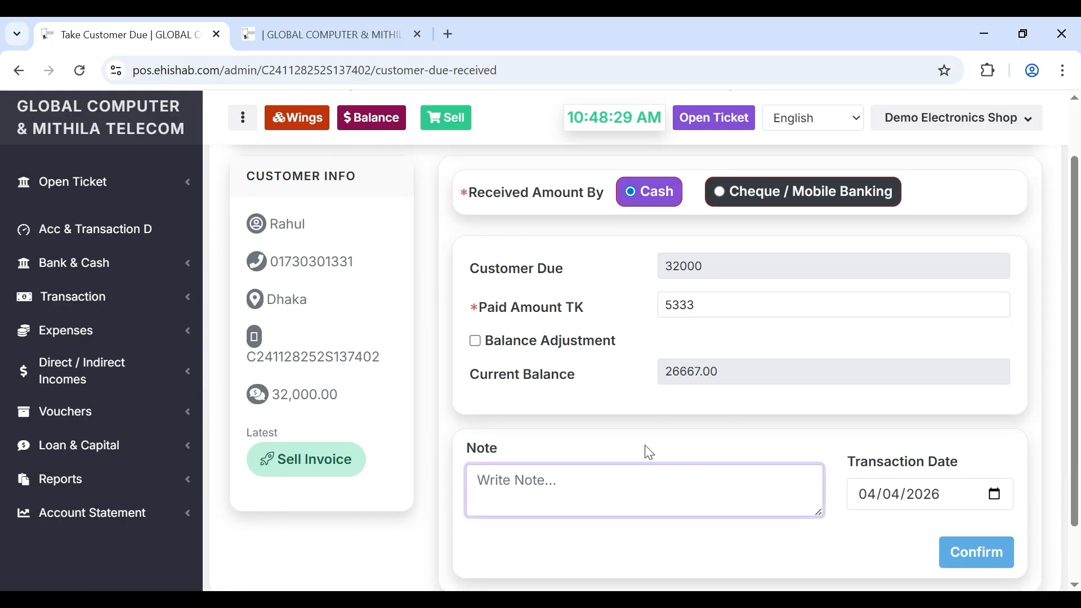
scroll(649, 452, "up", 1)
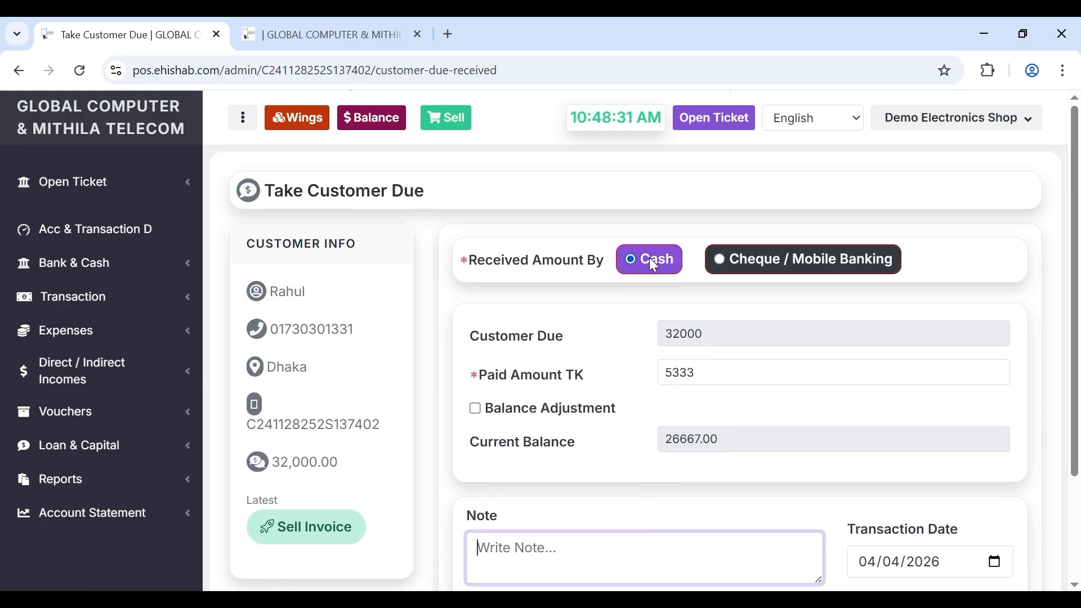
left_click(719, 262)
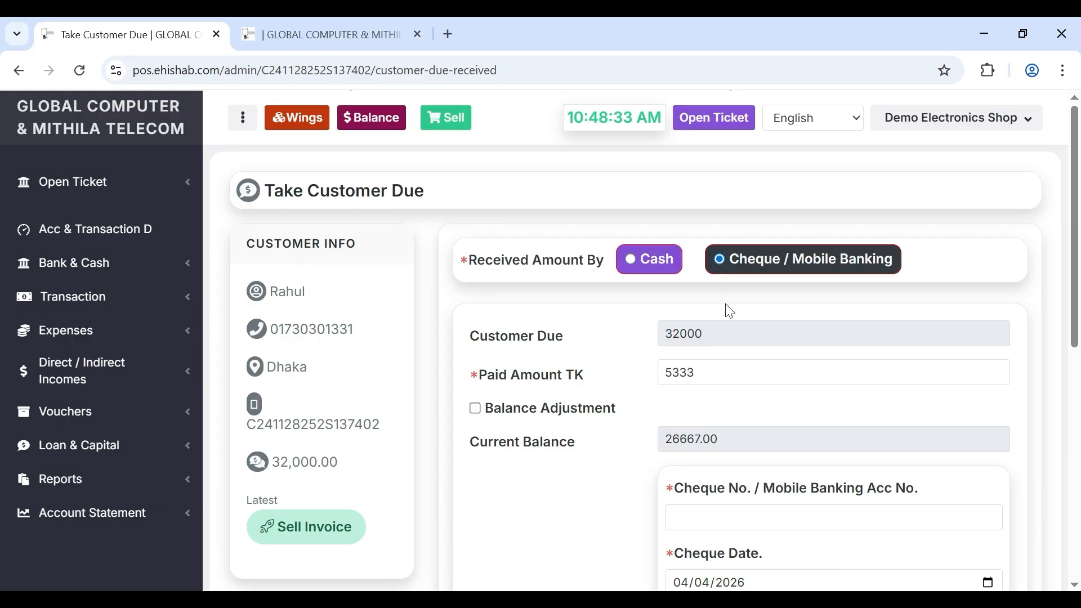
scroll(726, 309, "down", 3)
left_click(738, 283)
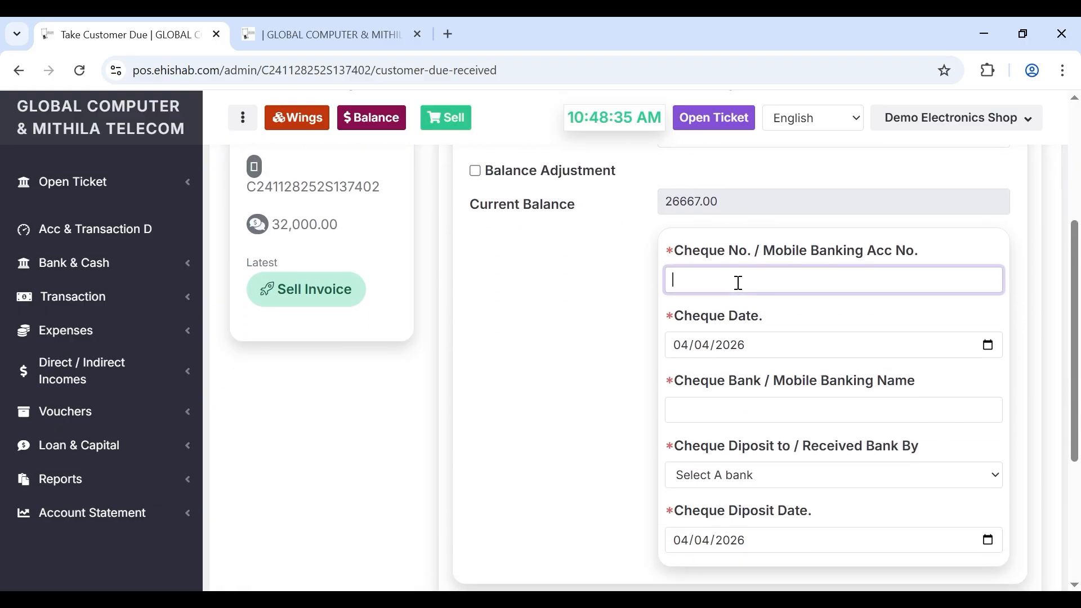
scroll(697, 273, "up", 3)
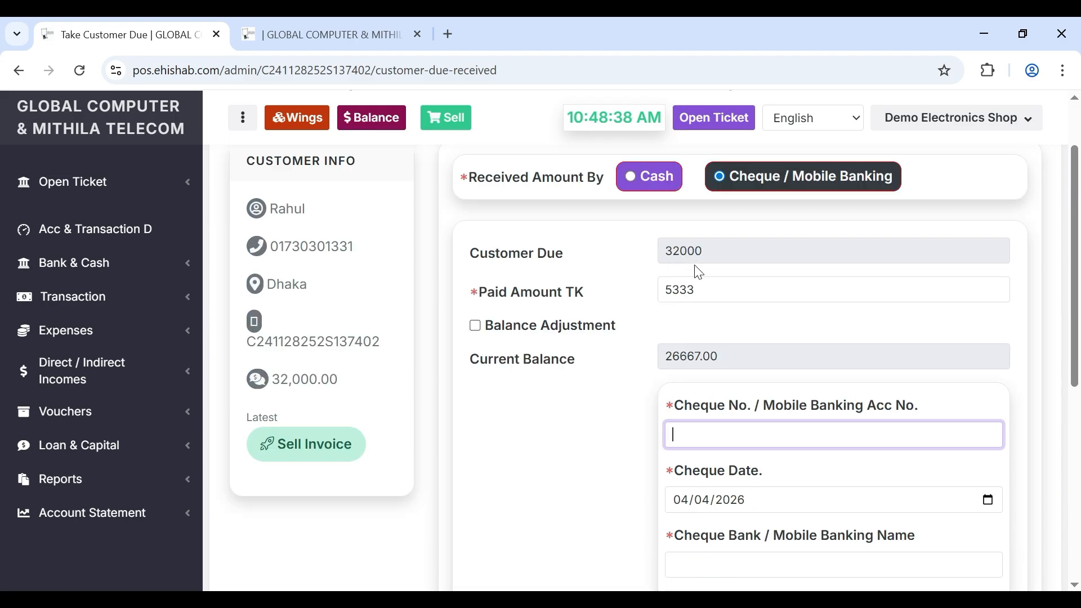
left_click(632, 209)
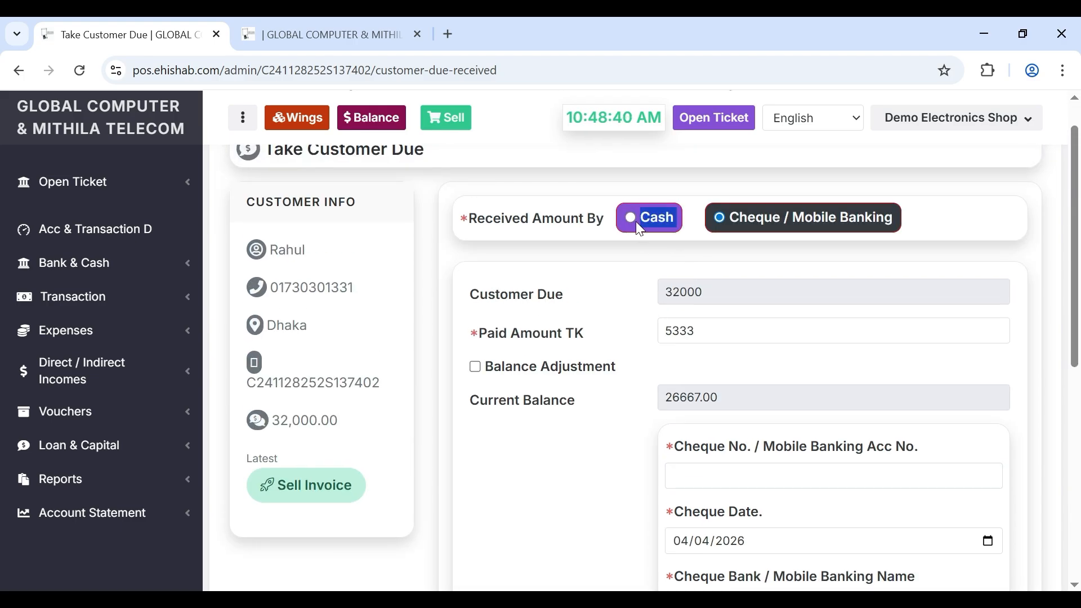
left_click(632, 218)
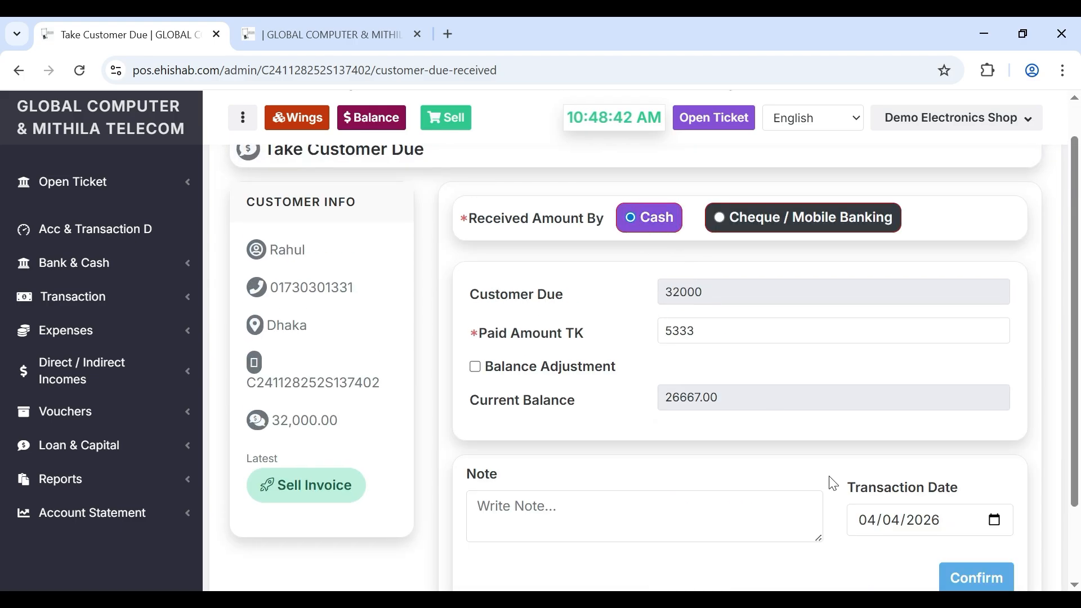
- Confirm the 5,333 cash due payment and review the Payment Received Voucher
left_click(974, 585)
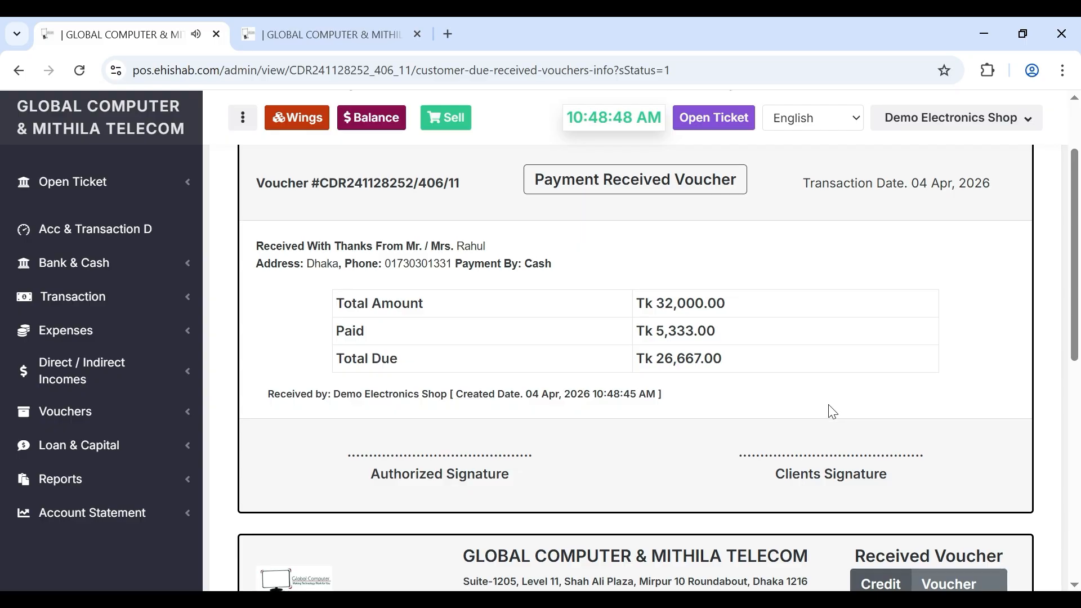
scroll(832, 412, "down", 4)
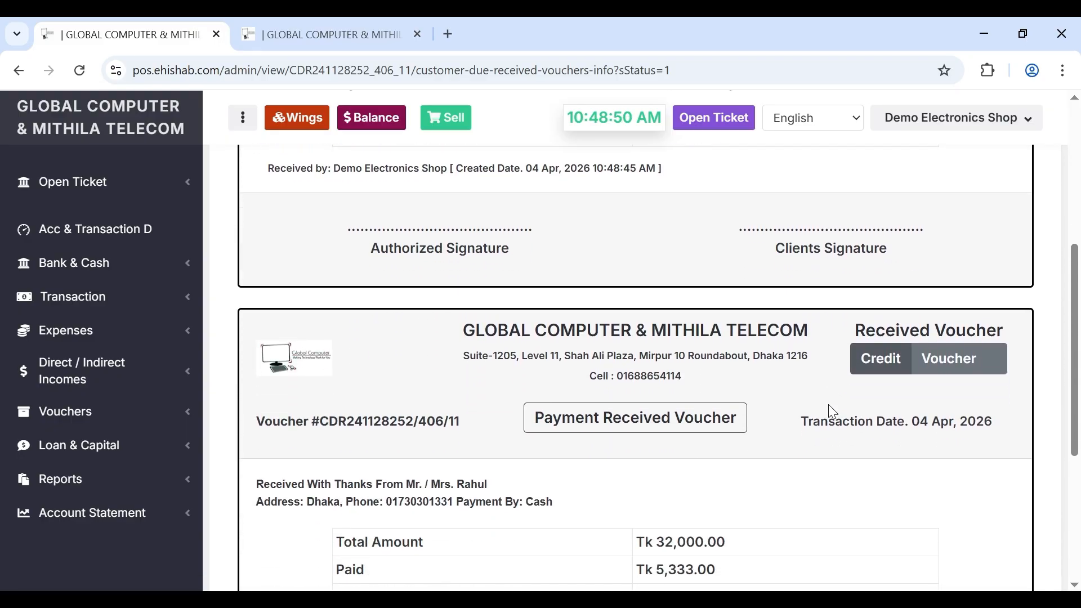
scroll(832, 412, "up", 2)
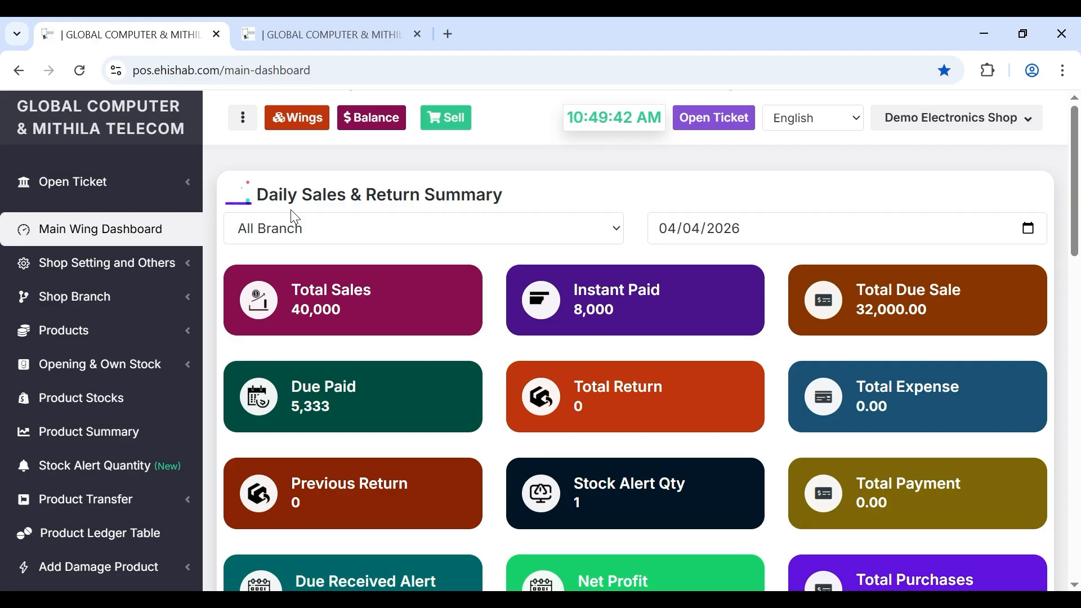
- Switch to the Supplier wing and open the Add New Supplier form from Suppliers
left_click(299, 127)
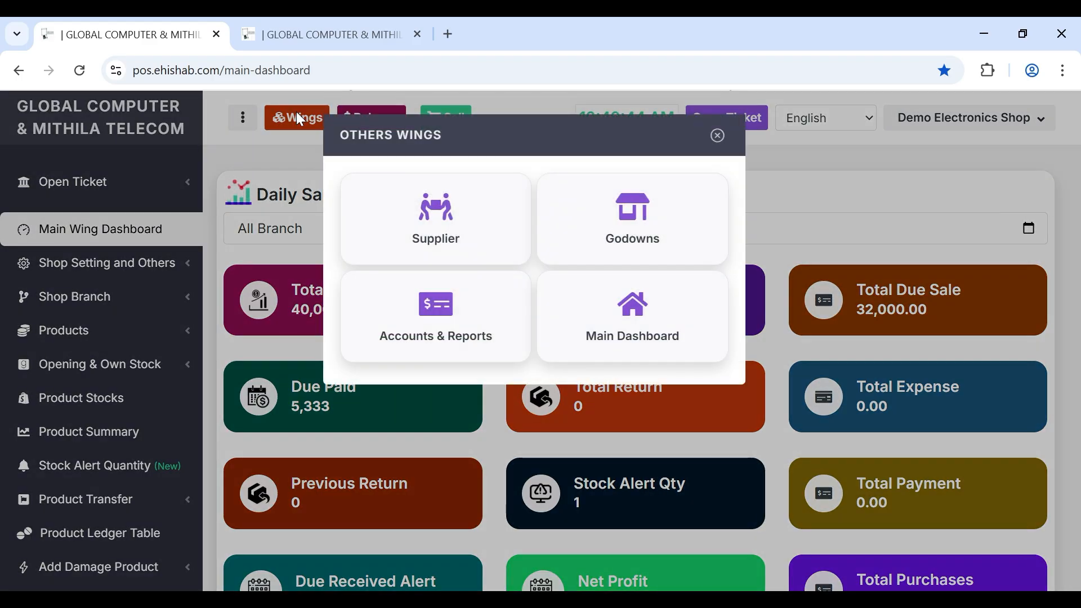
left_click(297, 113)
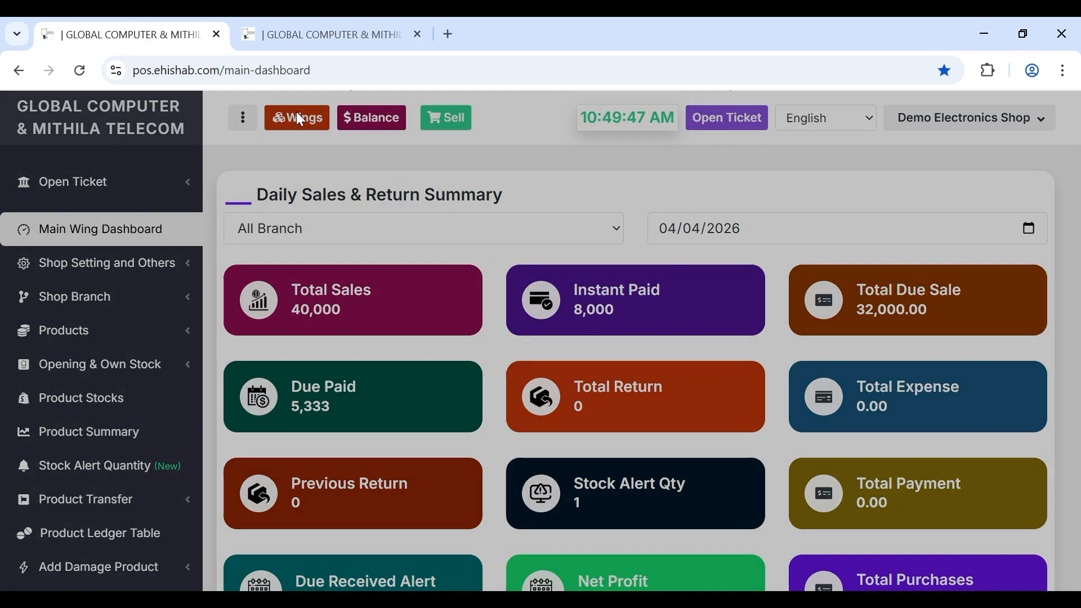
left_click(299, 118)
left_click(491, 227)
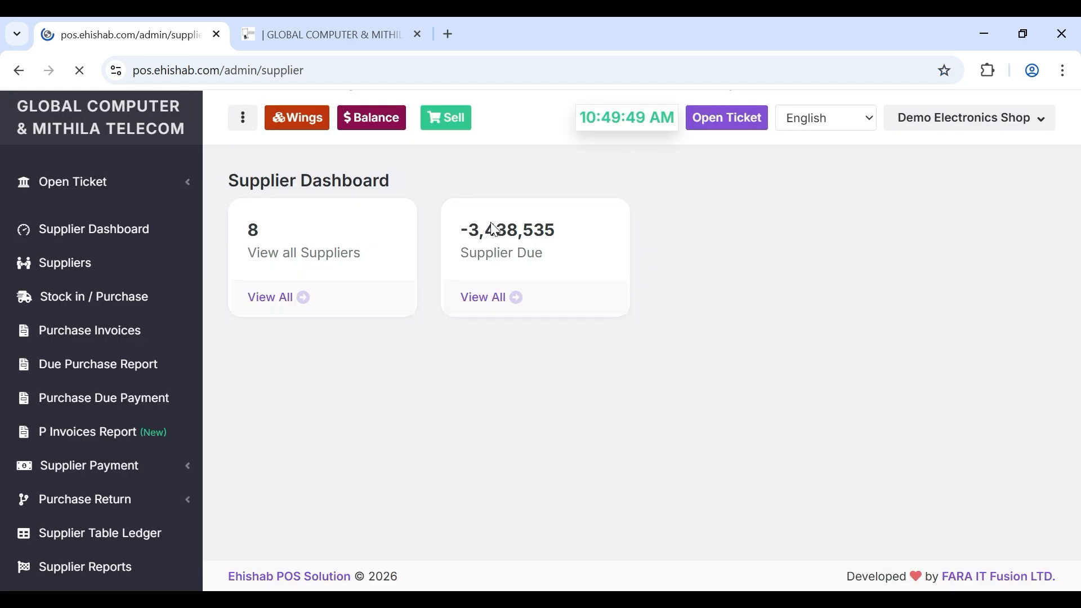
left_click(62, 266)
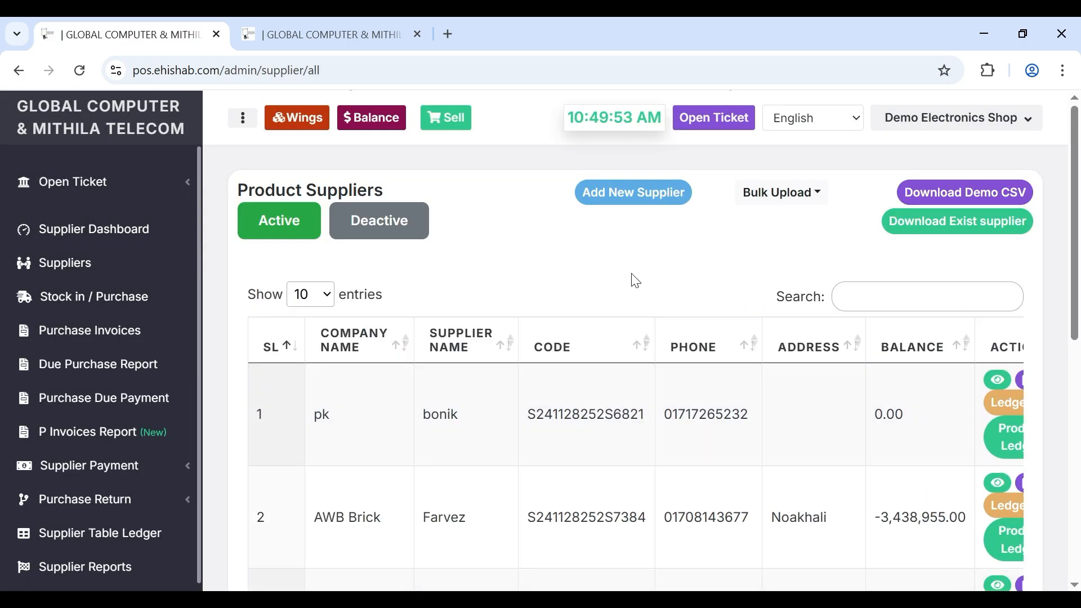
left_click(646, 199)
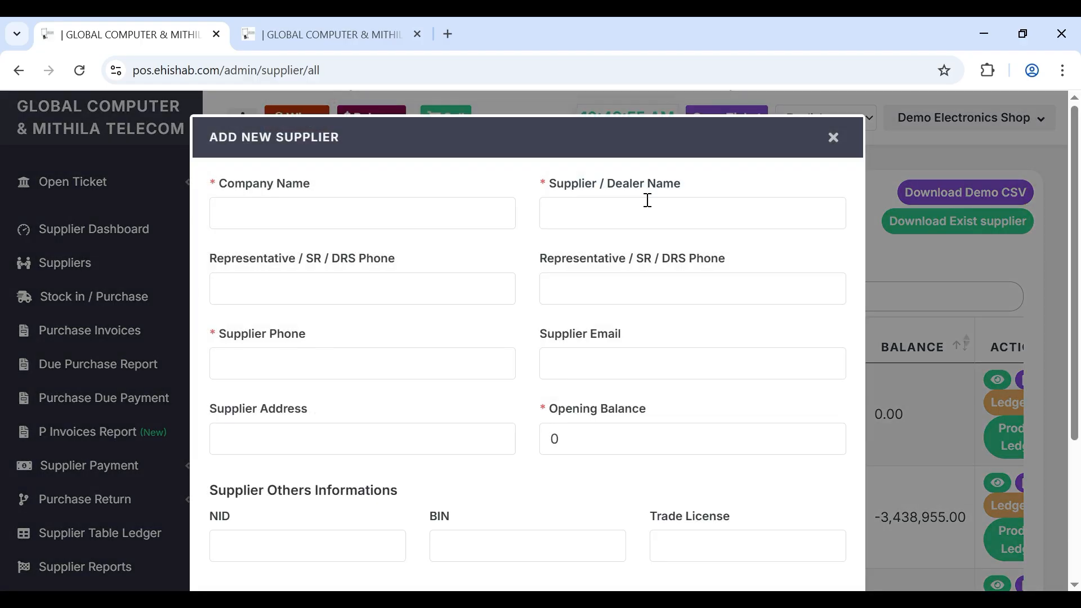
- Save supplier Tecno as company and supplier name, with a phone number and Dhaka address
left_click(437, 215)
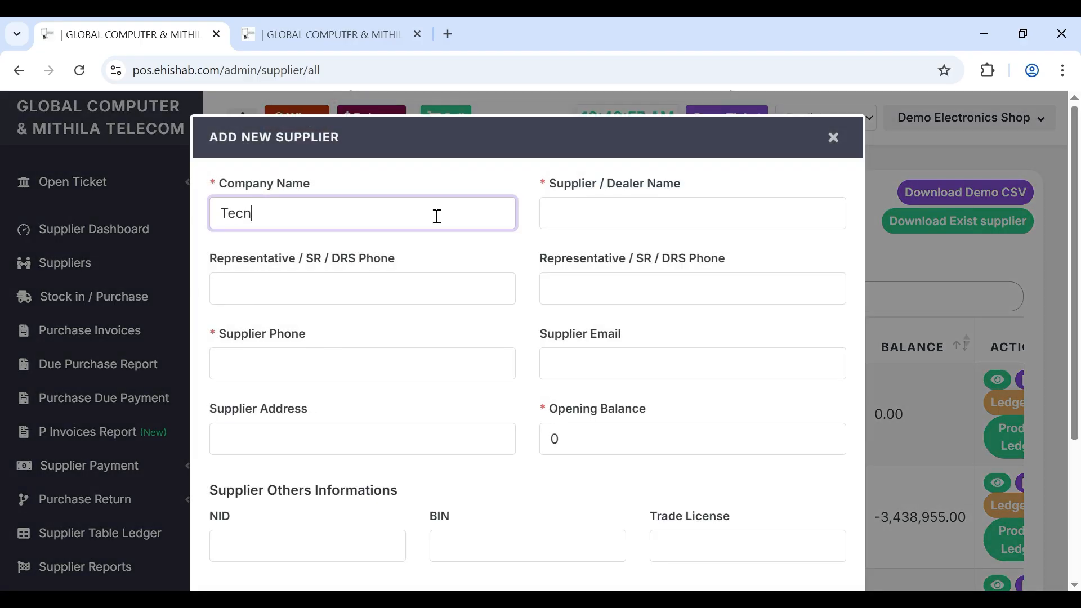
key("ctrl+a")
key("ctrl+c")
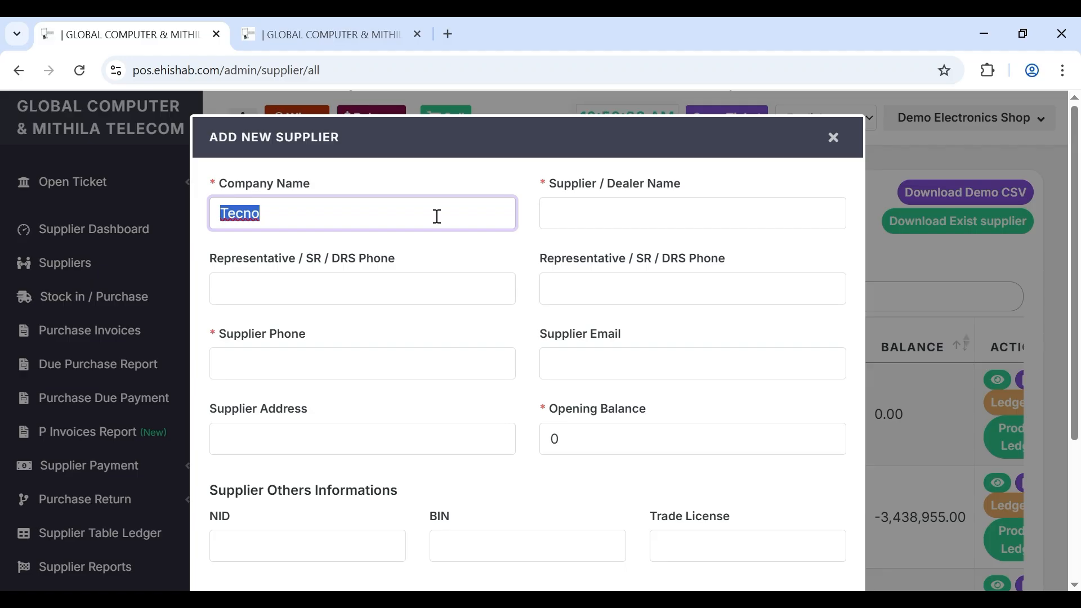
left_click(684, 217)
key("ctrl+v")
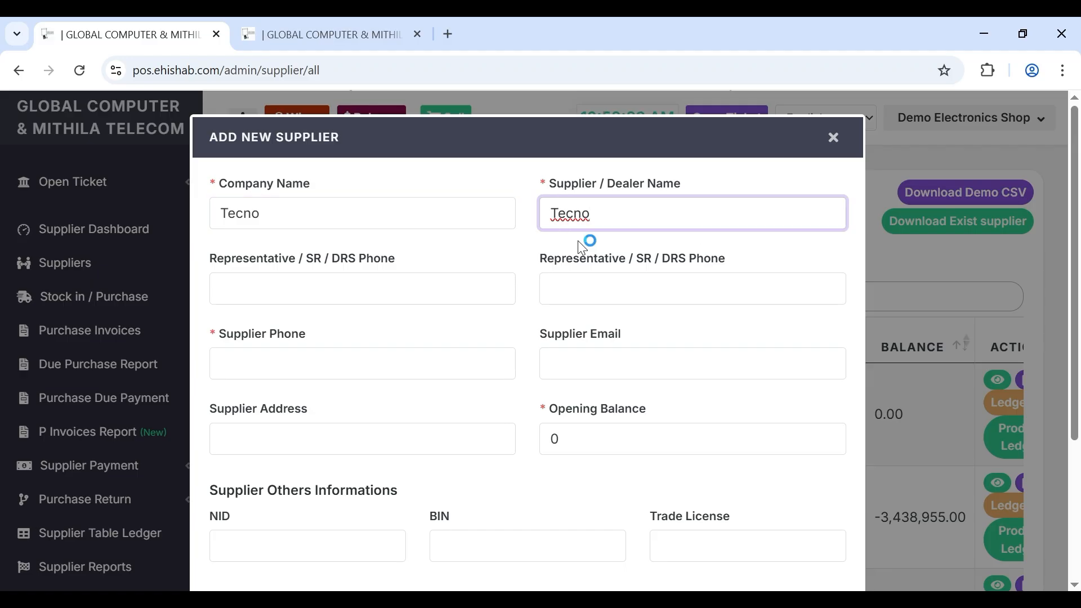
left_click(366, 363)
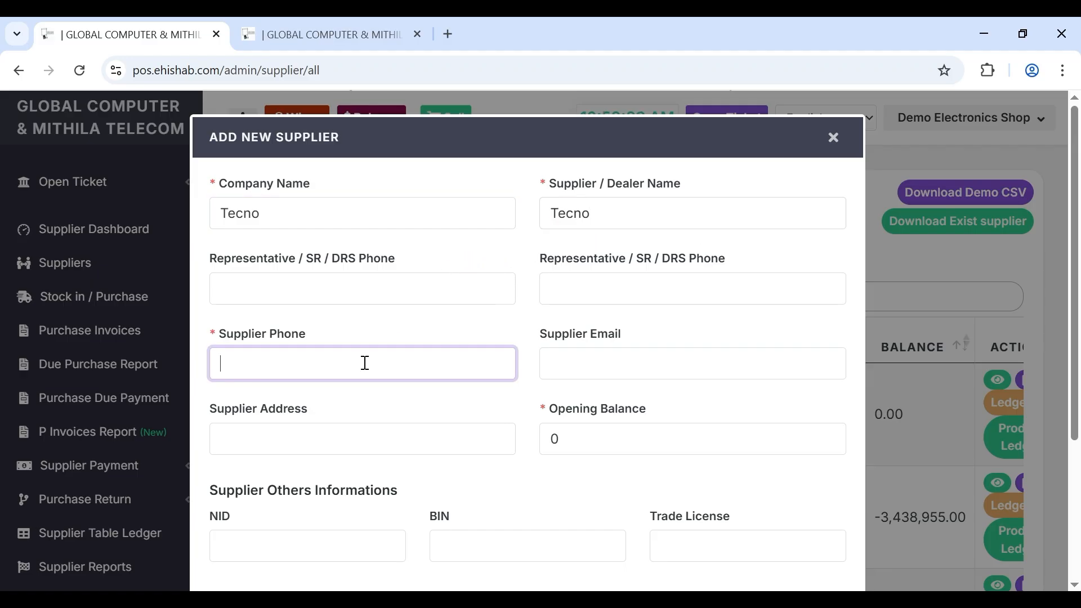
left_click(353, 454)
key("BackSpace")
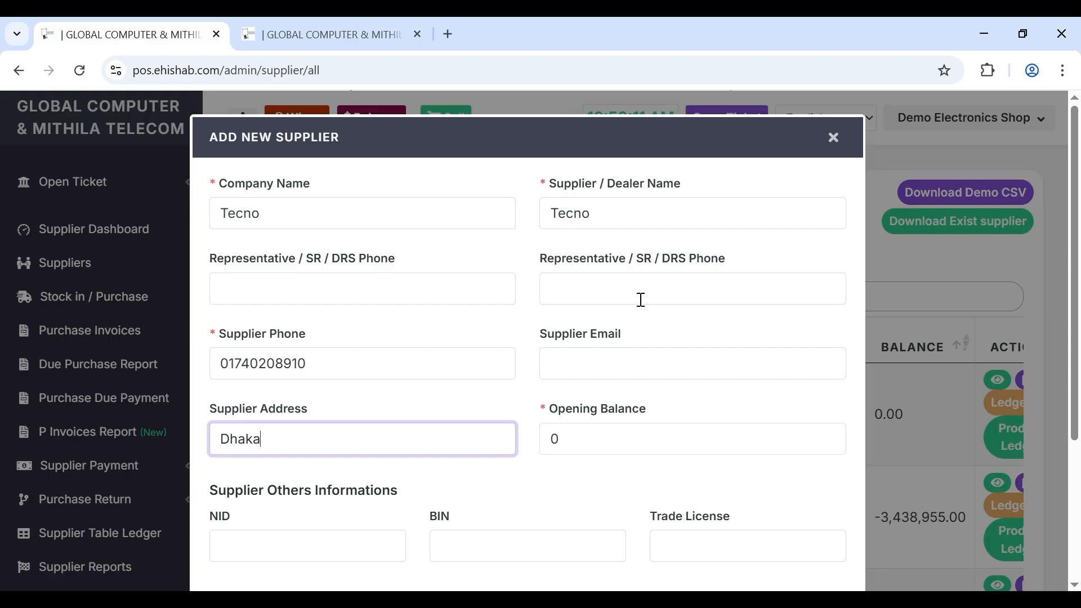
scroll(641, 300, "down", 3)
left_click(812, 533)
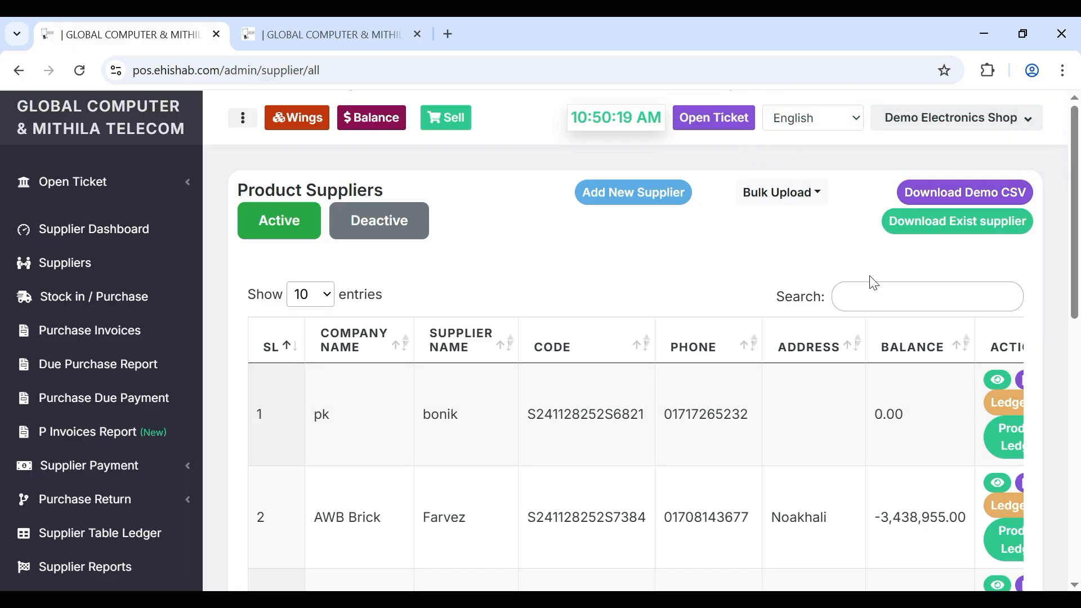
- Search the supplier list for 'tecn' to find Tecno, then go to Stock In / Purchase
left_click(869, 305)
type("tecno")
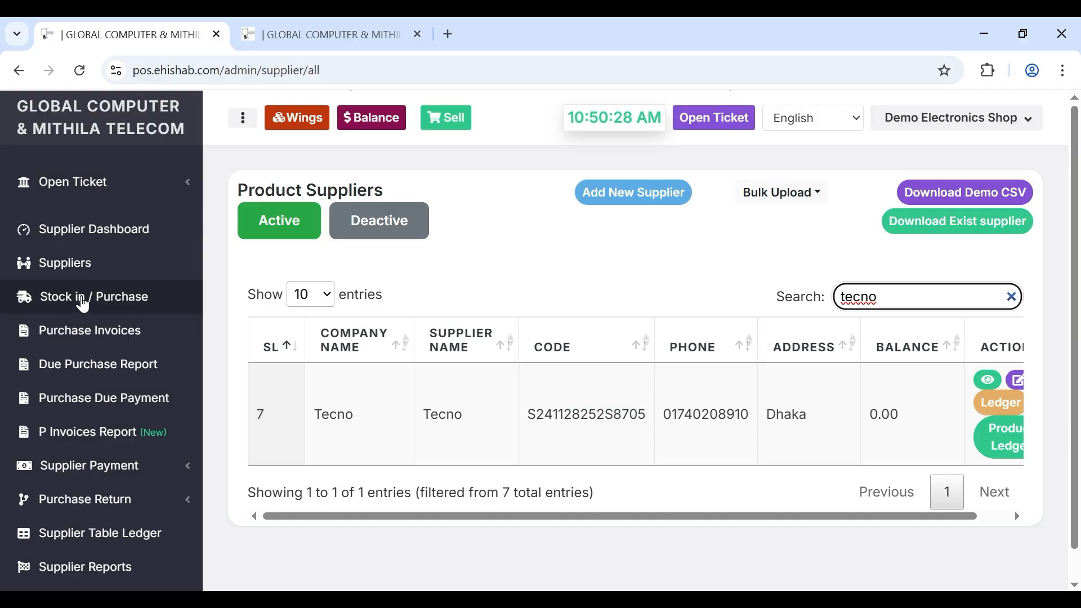
left_click(82, 298)
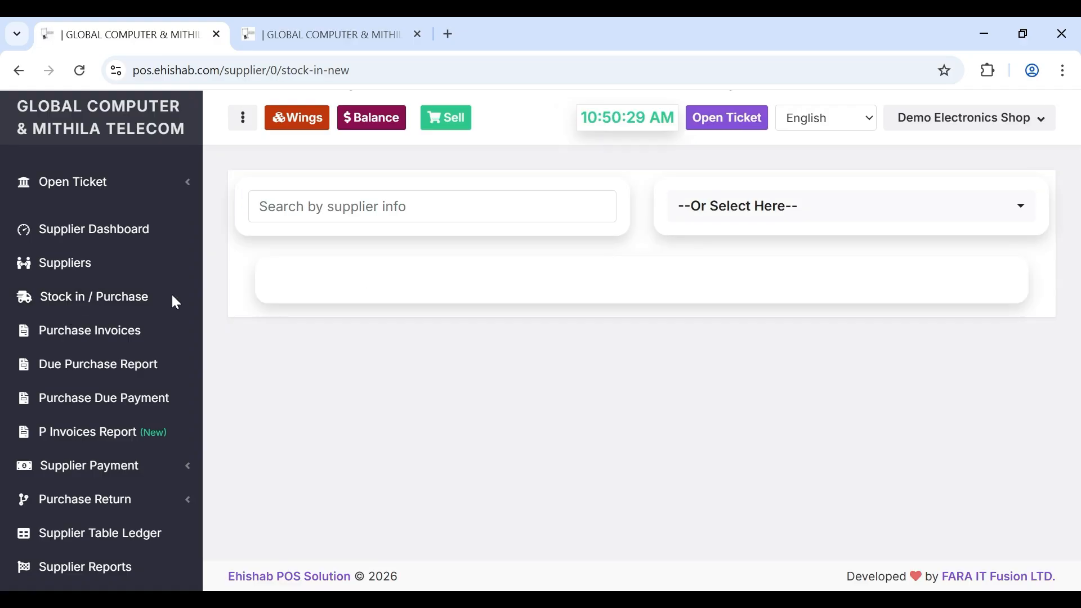
- Pick Tecno as the purchase supplier and add the Red and Black Tecno Pova 7 Pro
left_click(398, 206)
type("tecn")
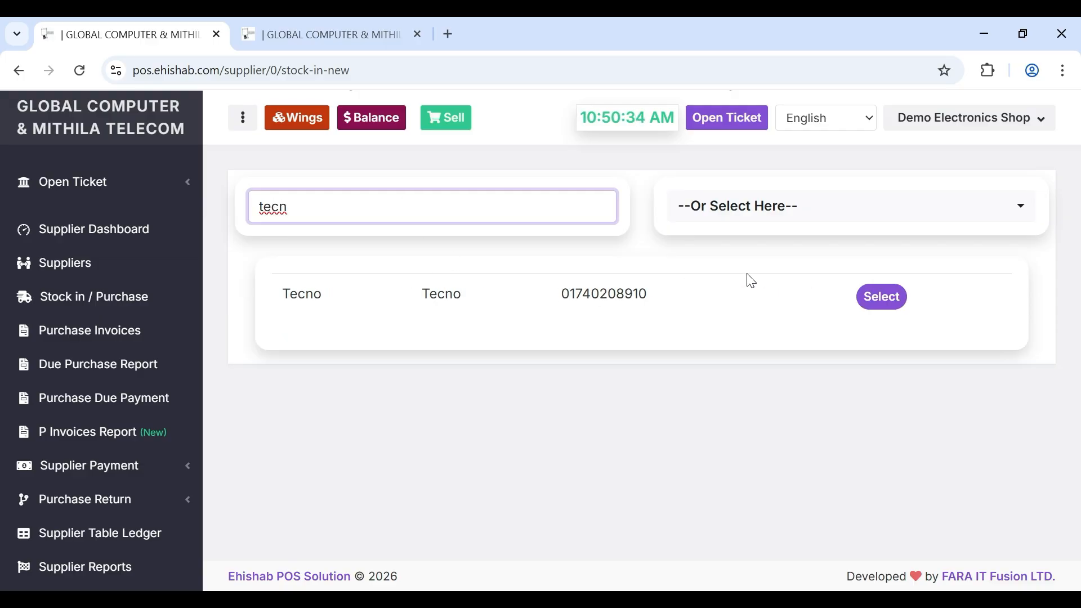
left_click(884, 301)
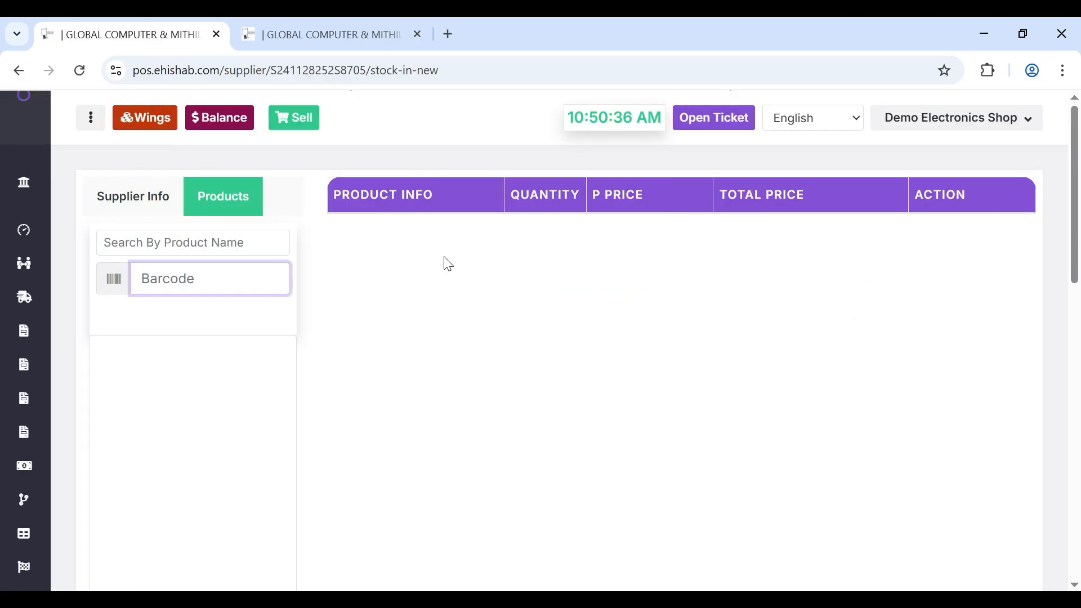
left_click(242, 249)
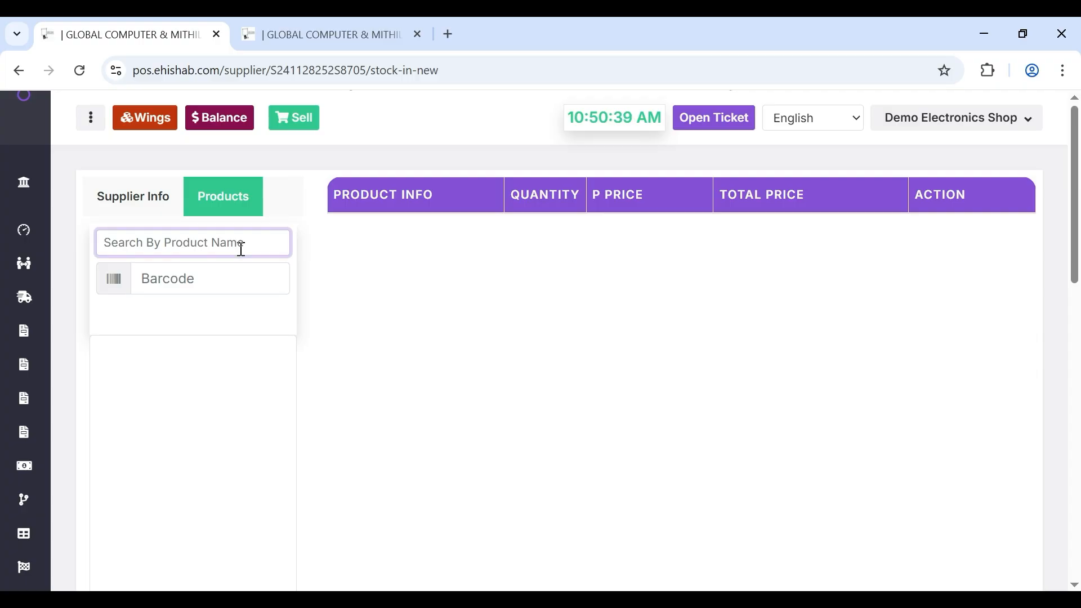
type("tec")
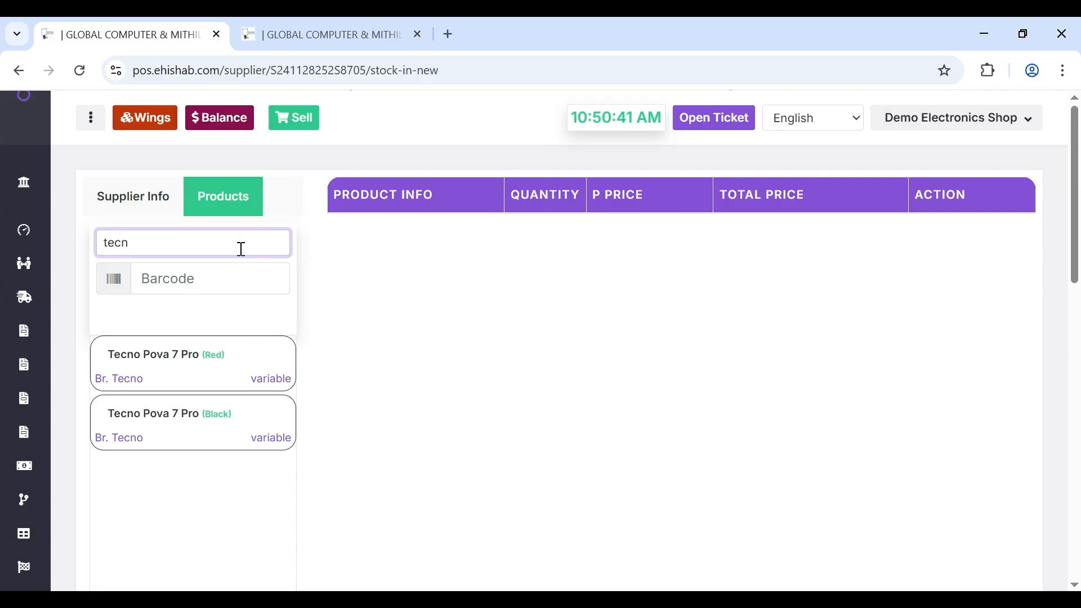
type("n")
left_click(189, 340)
left_click(176, 420)
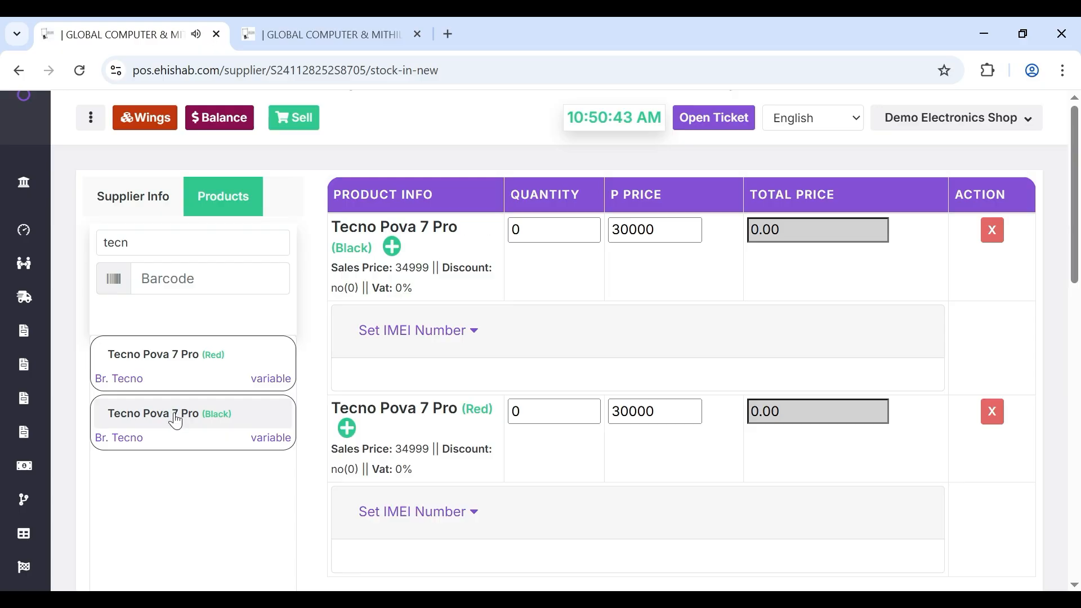
- Set the quantity to 1 for both the Black and Red phones
left_click(533, 229)
key("BackSpace")
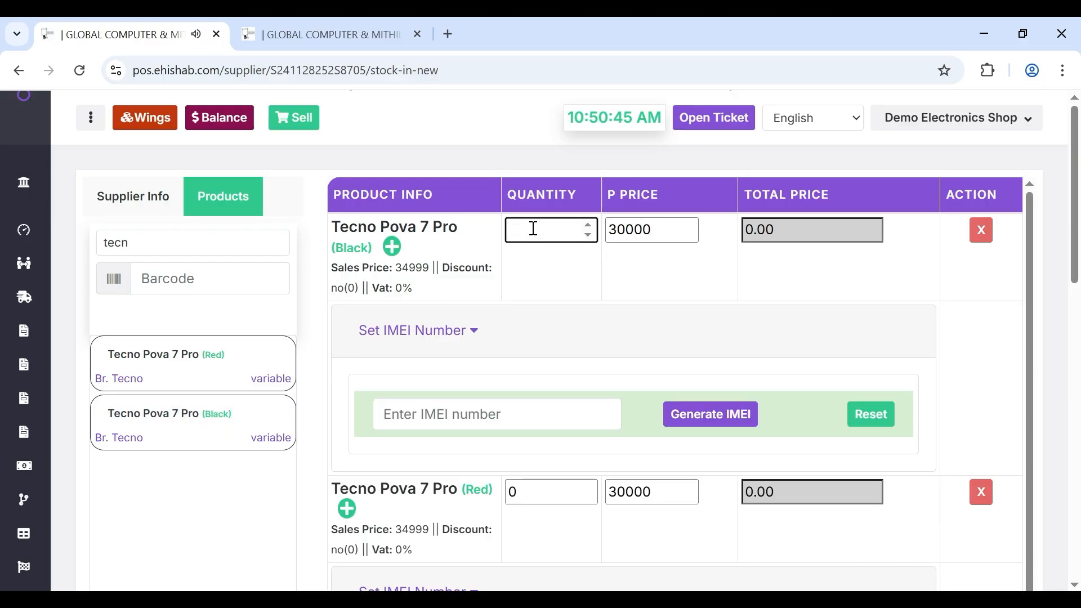
type("1")
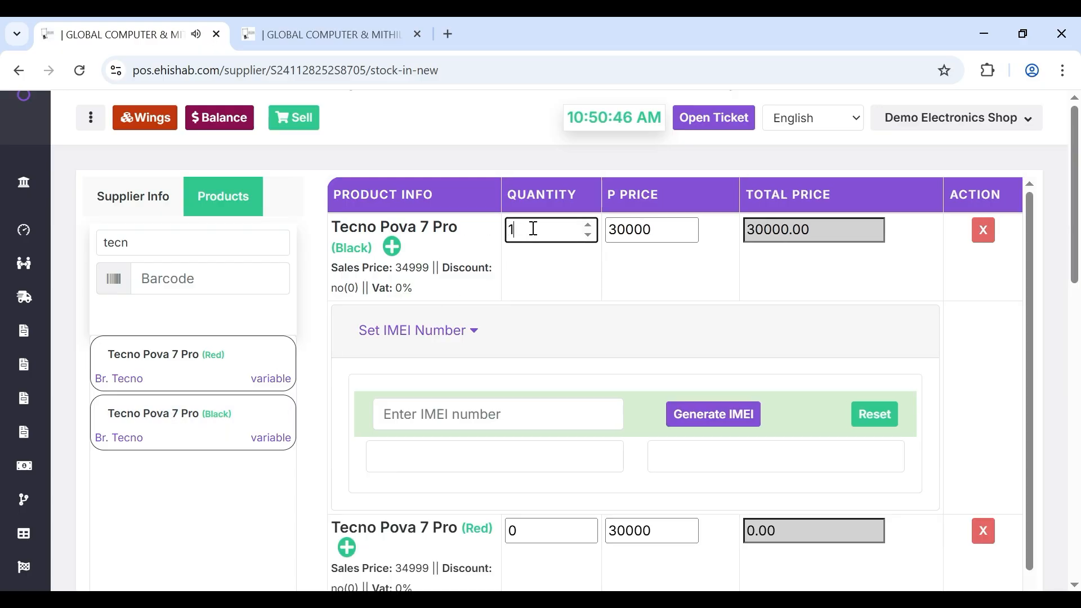
left_click(523, 524)
key("BackSpace")
type("1")
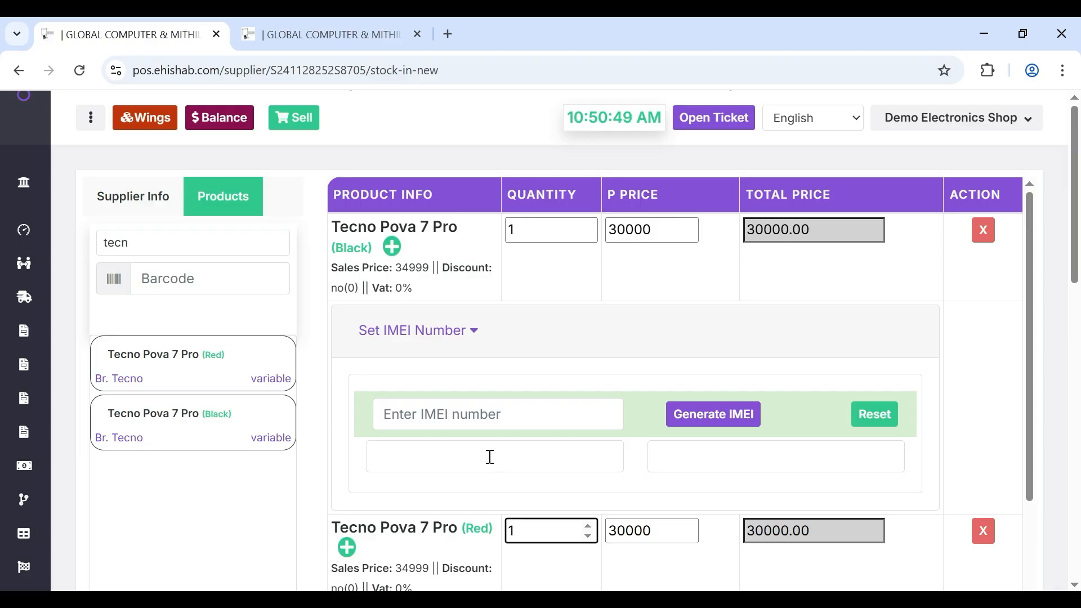
- Enter IMEIs 1234 and 1236 for the Black phone, and 4543 and 23454 for the Red
left_click(480, 414)
type("1234")
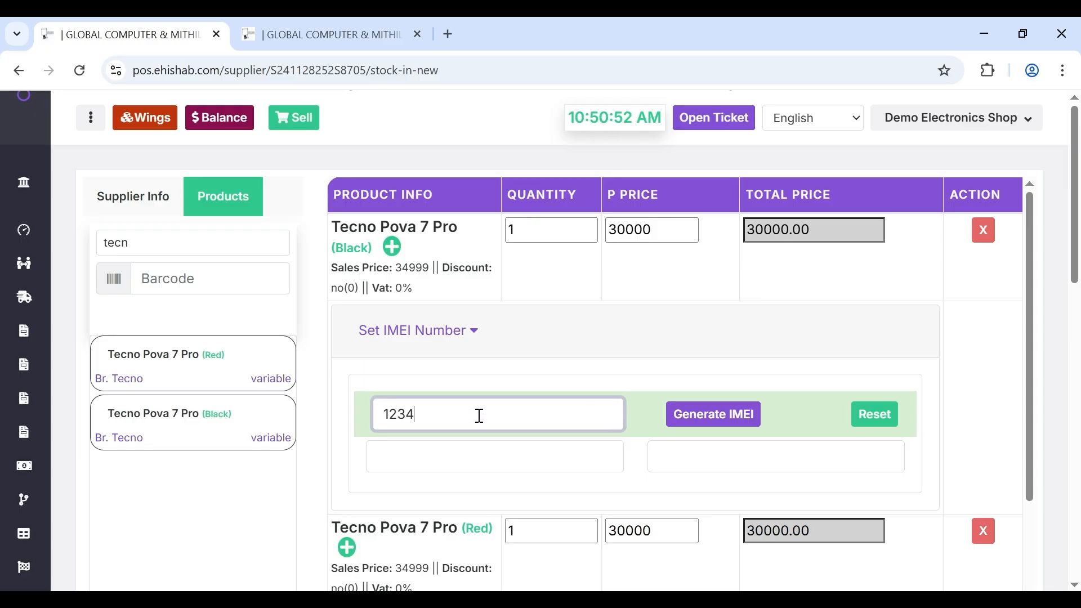
left_click(446, 448)
type("1")
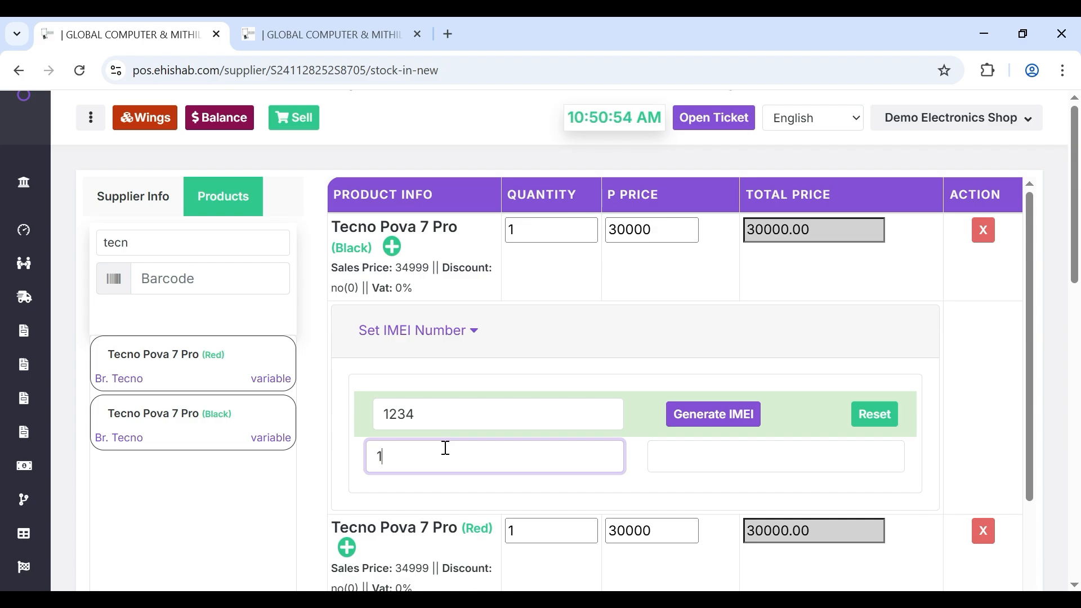
type("236")
scroll(443, 448, "down", 2)
scroll(478, 495, "down", 1)
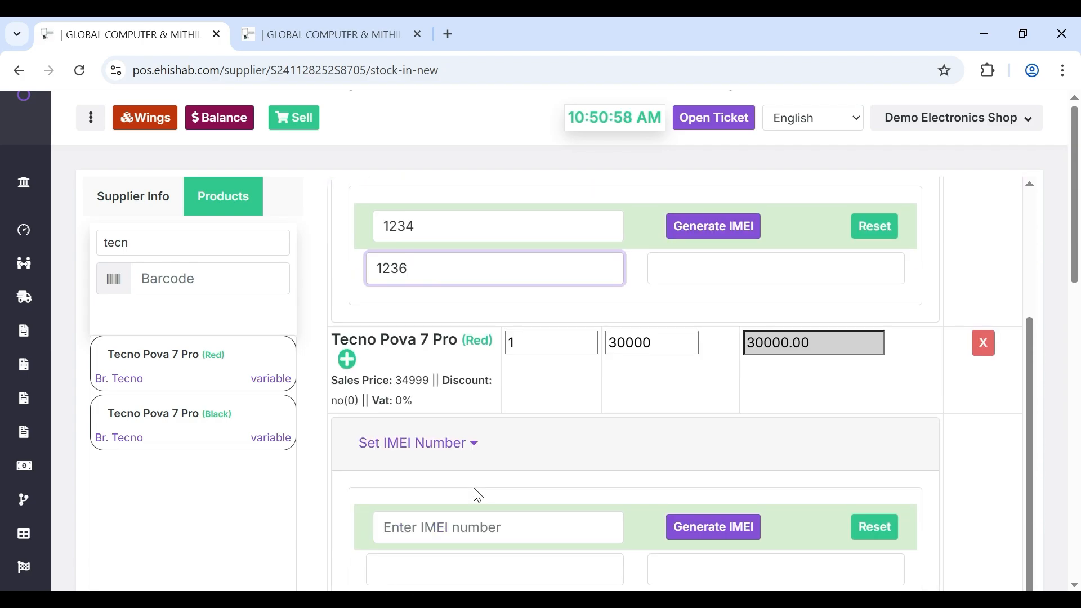
left_click(454, 517)
type("4543")
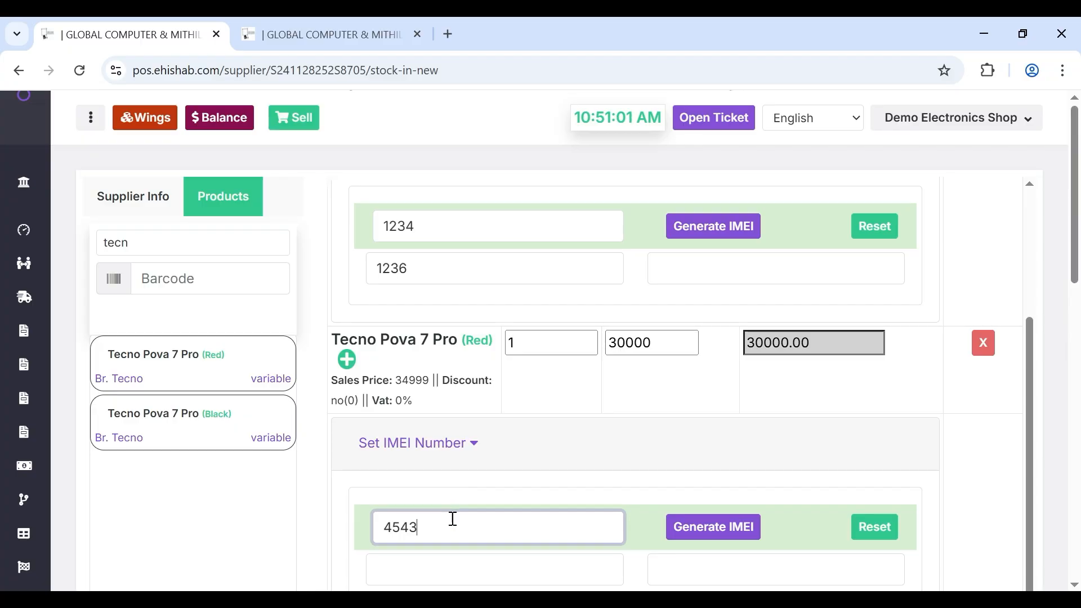
scroll(452, 516, "down", 2)
left_click(467, 412)
type("2")
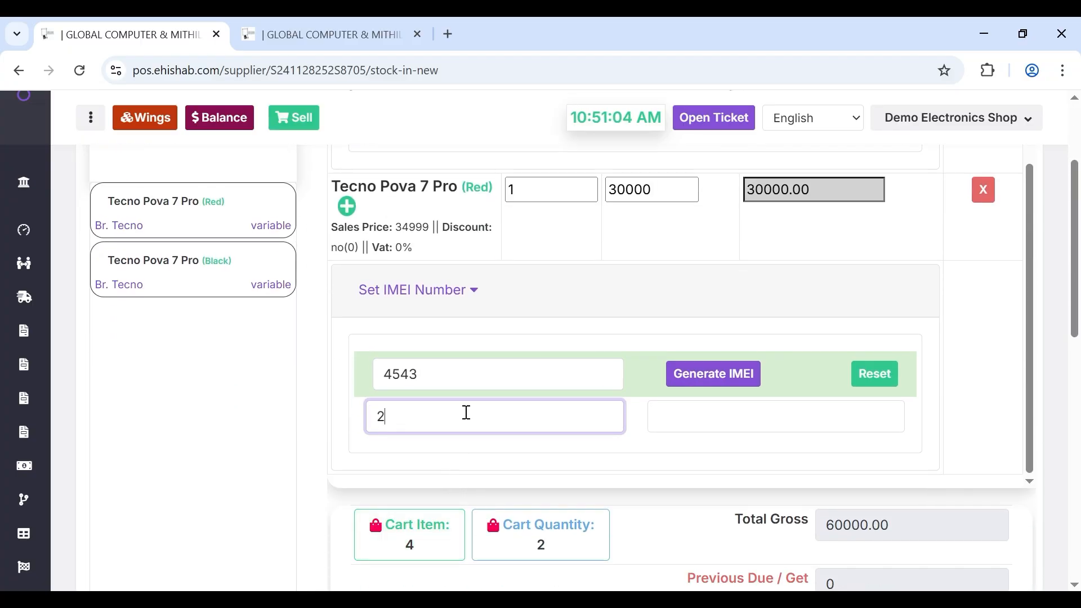
type("3454")
scroll(565, 411, "down", 4)
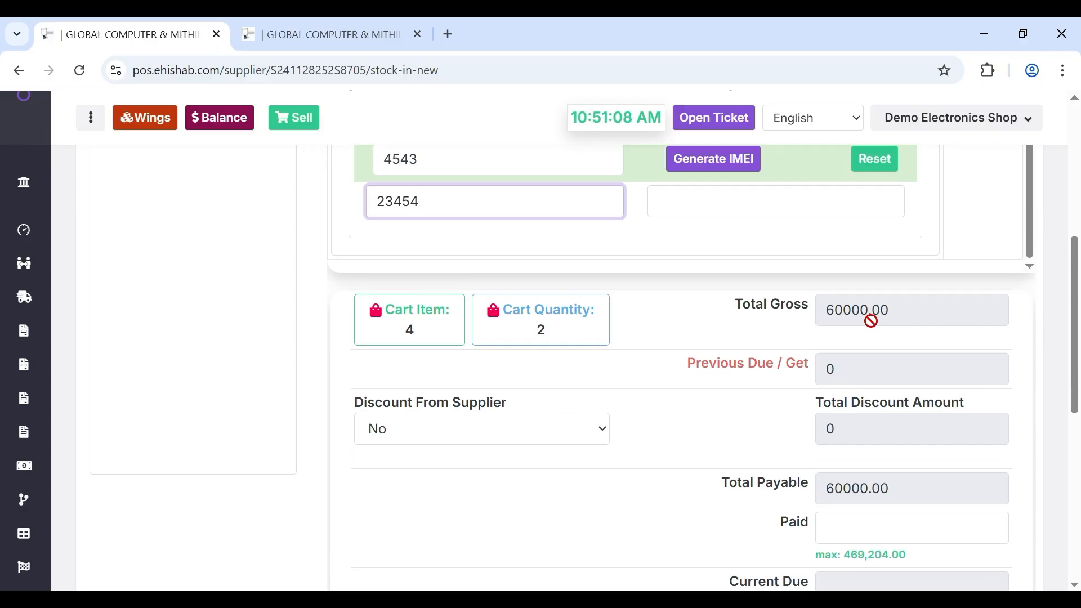
- Enter 60000 as the amount paid, matching the 60000.00 total gross
double_click(852, 311)
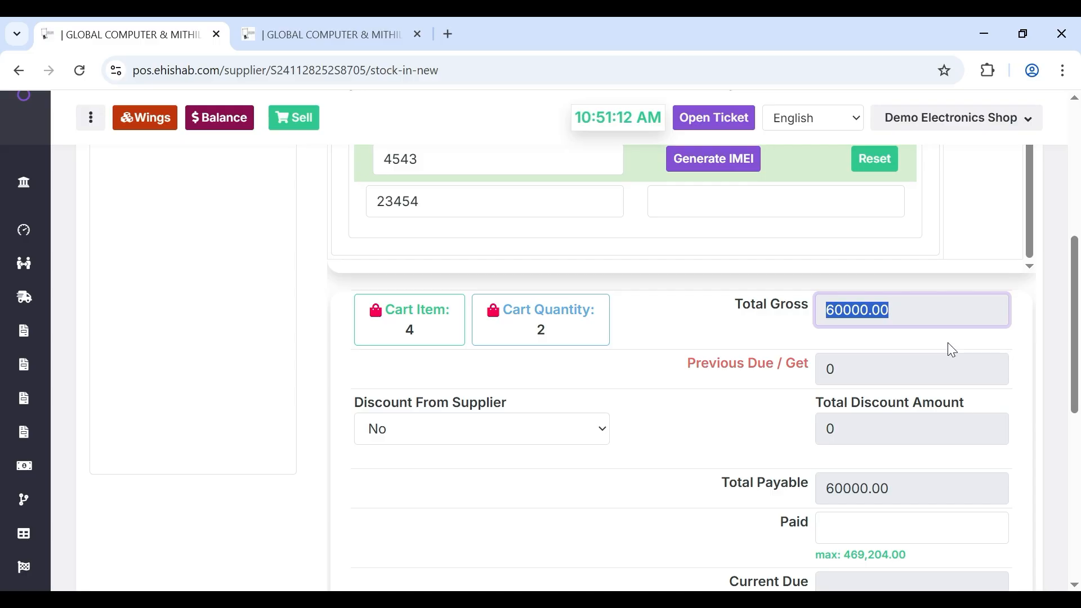
left_click(847, 532)
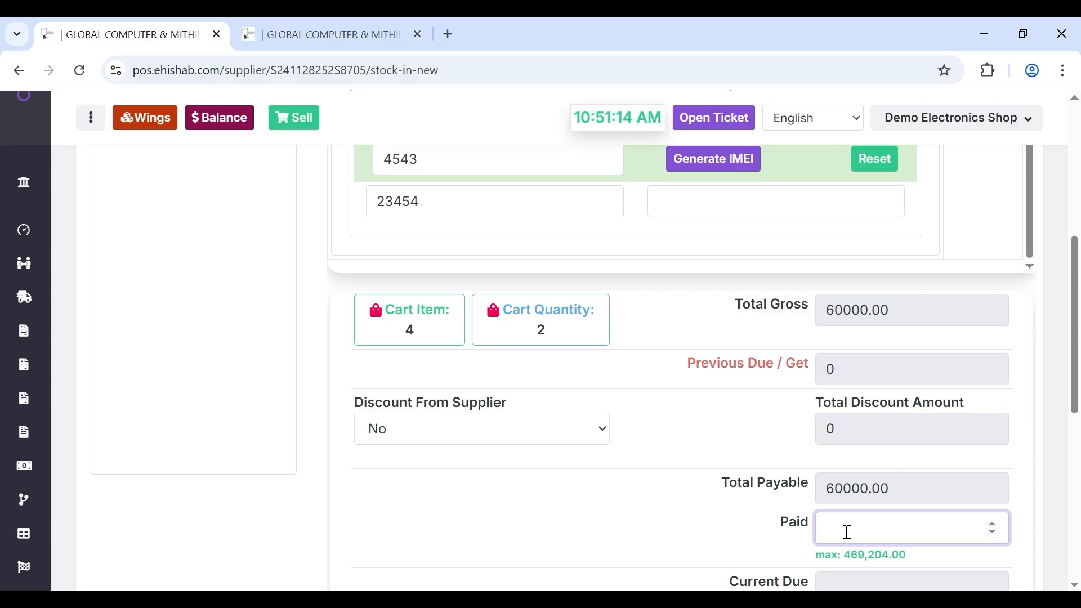
type("0")
scroll(848, 532, "down", 1)
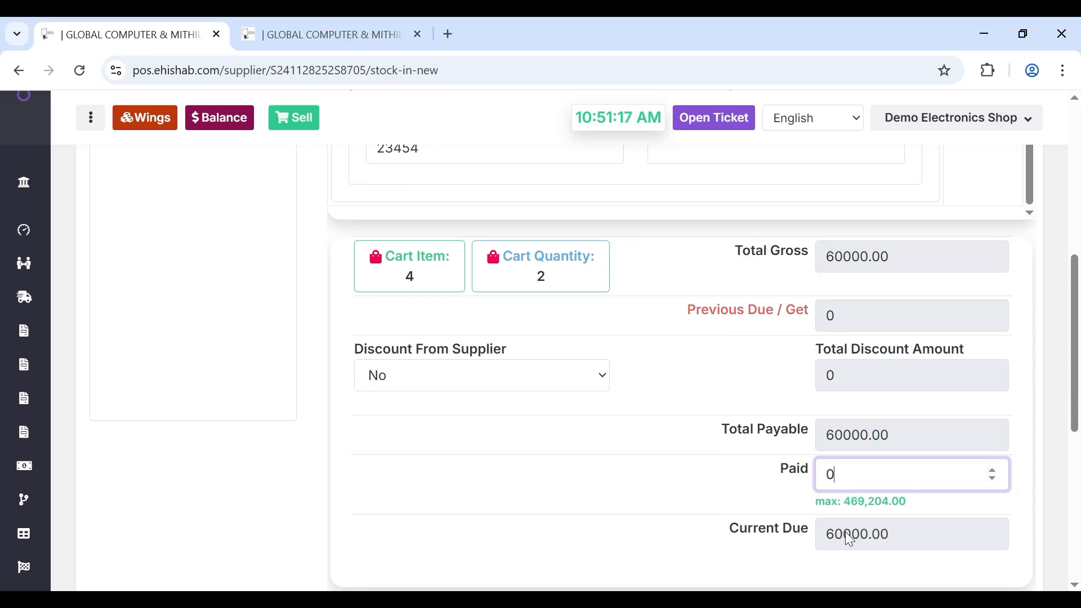
key("BackSpace")
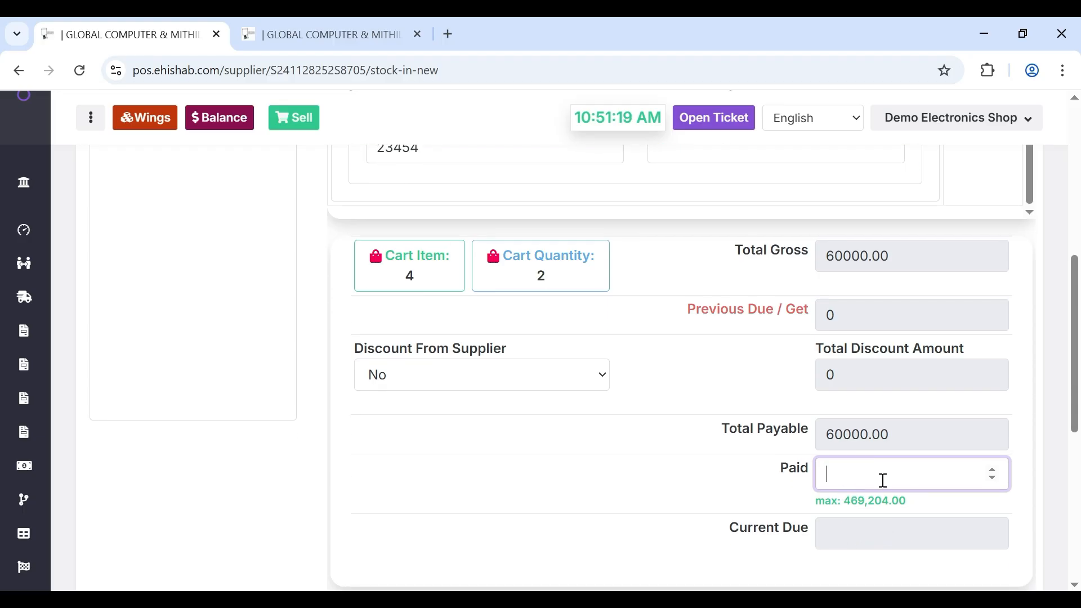
type("60000")
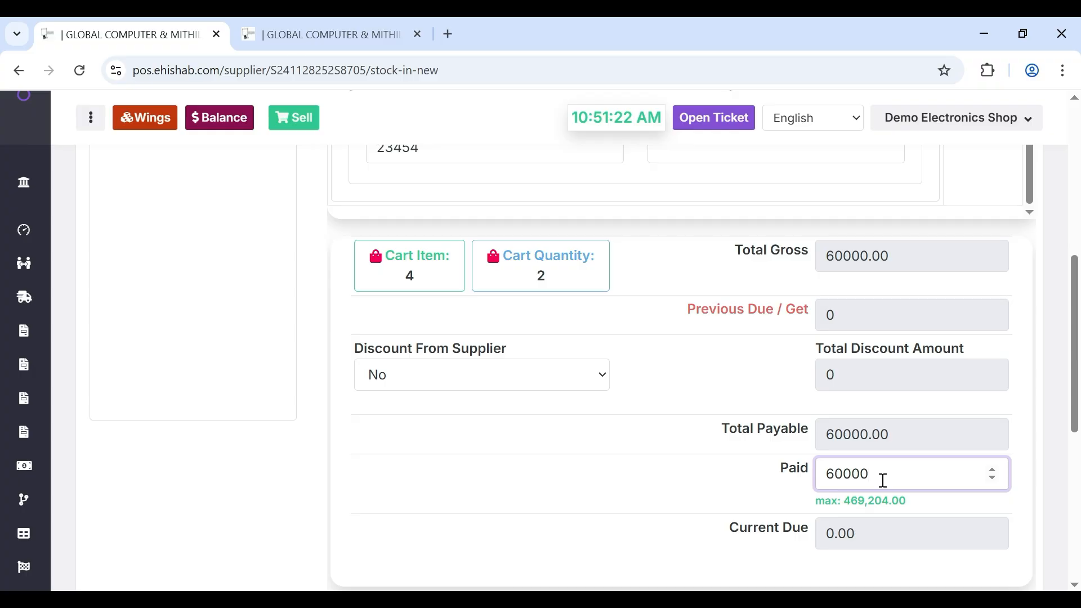
scroll(883, 481, "down", 4)
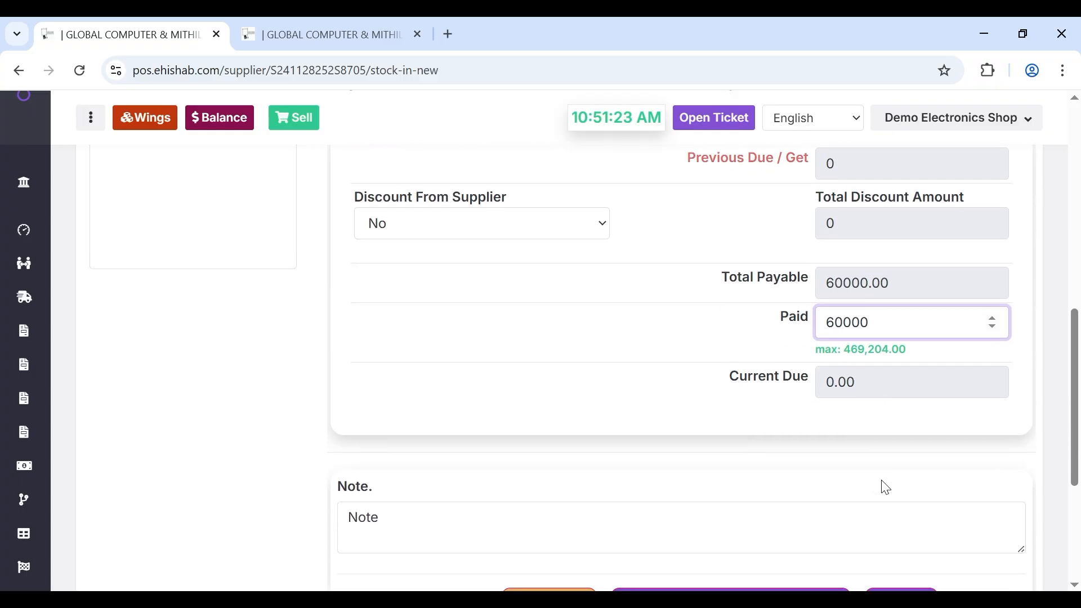
- Pick Demo Electronics Shop Ehishab as stock place, enter the supplier voucher number, and submit
left_click(607, 458)
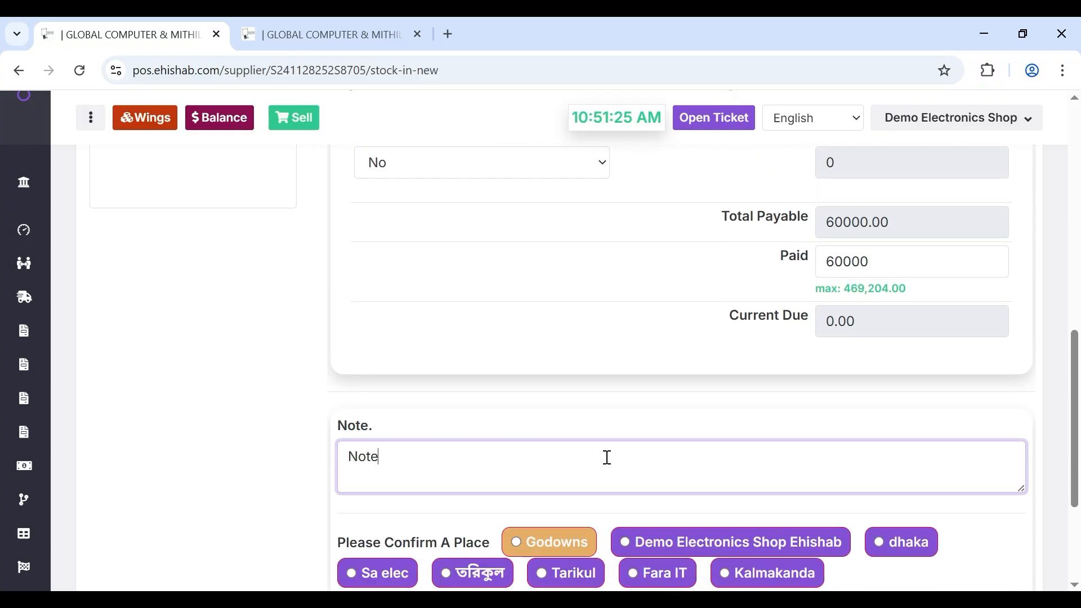
left_click(613, 420)
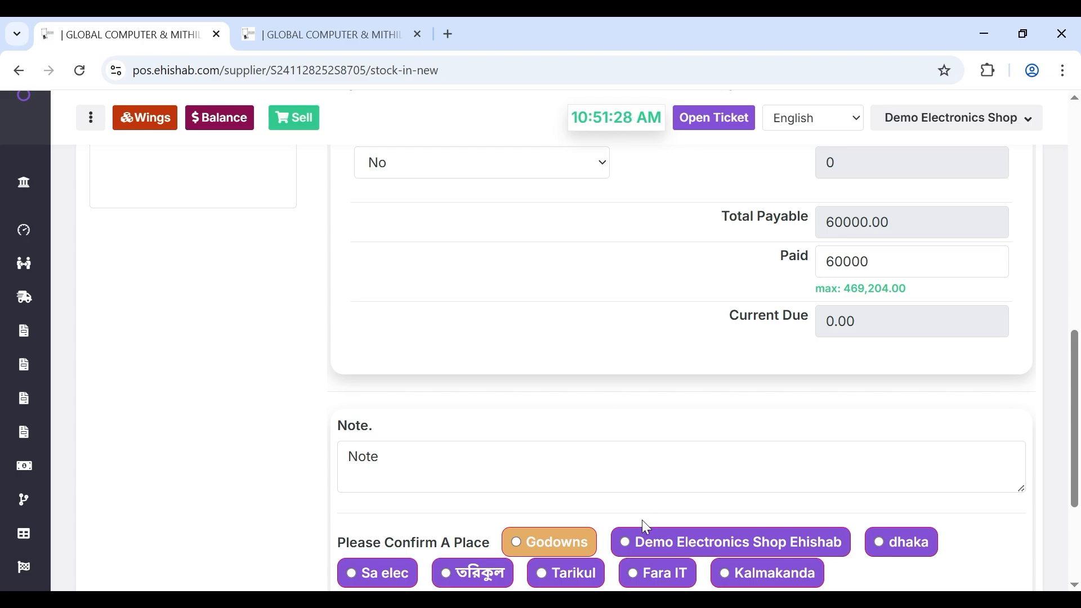
left_click(626, 541)
scroll(626, 540, "down", 3)
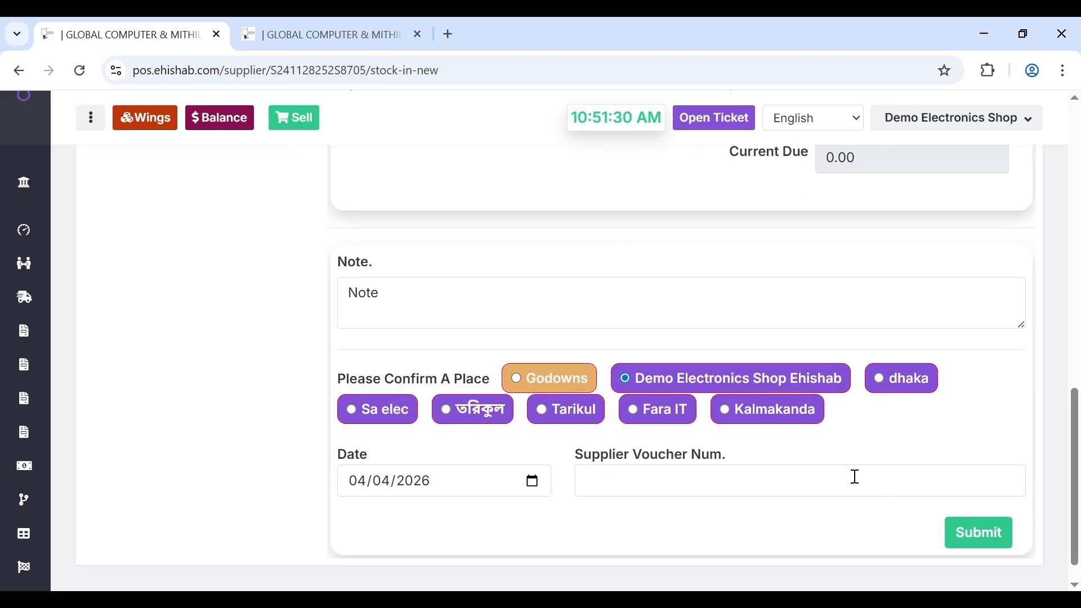
left_click(785, 480)
type("675893")
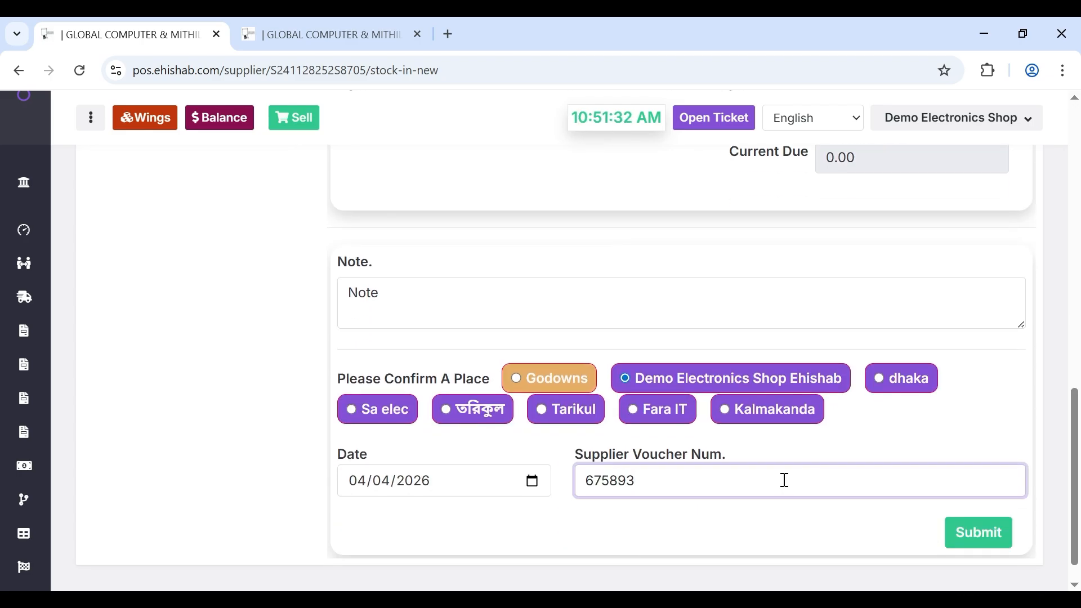
left_click(998, 544)
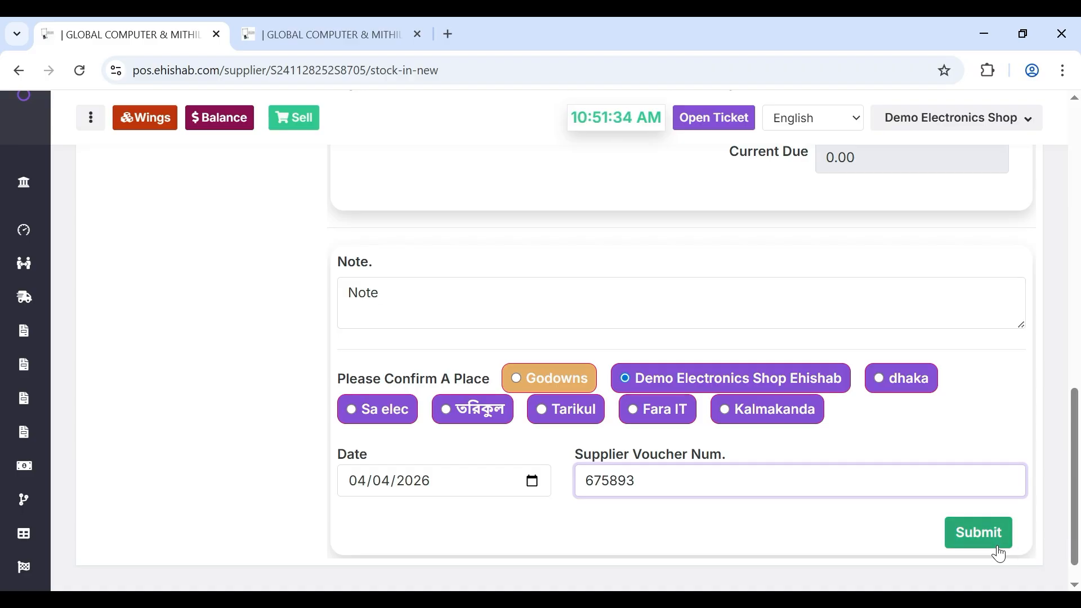
left_click(487, 308)
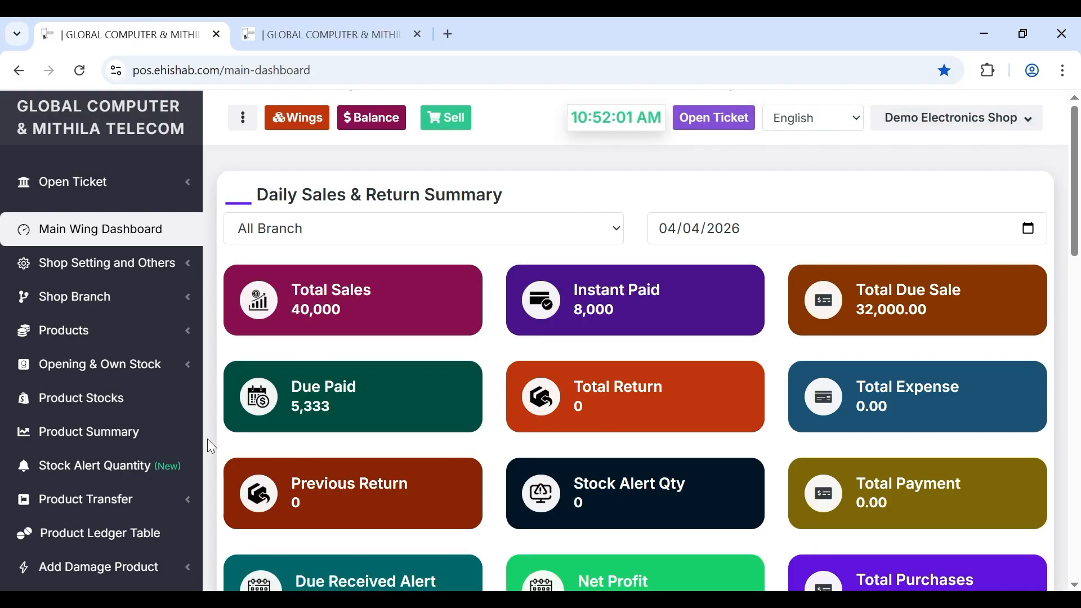
- Open Product Stocks and bring up the printable active-products stock summary
left_click(90, 408)
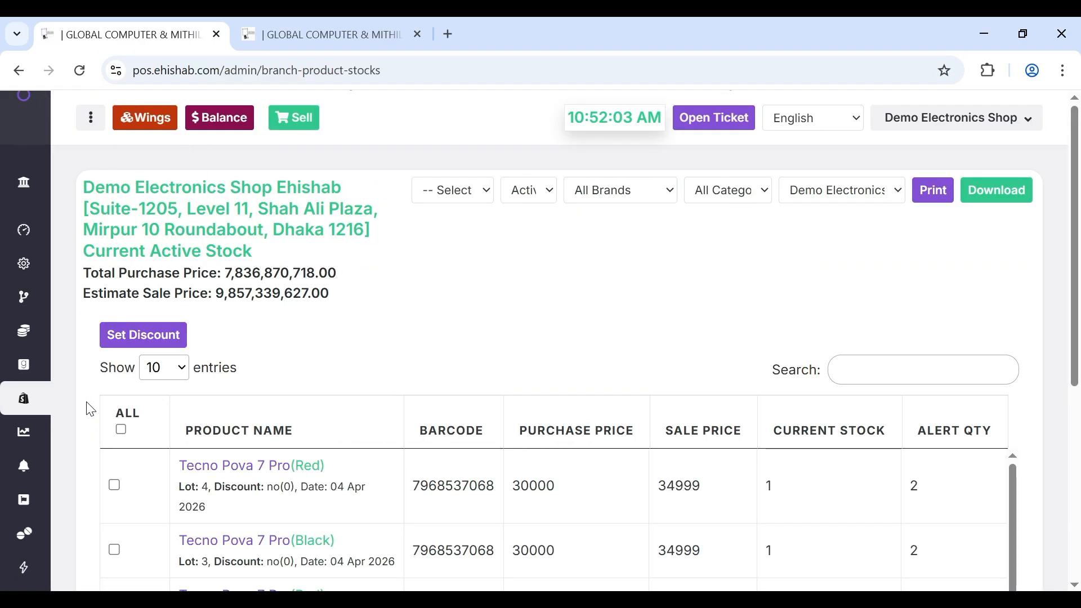
scroll(248, 465, "down", 1)
scroll(253, 461, "up", 1)
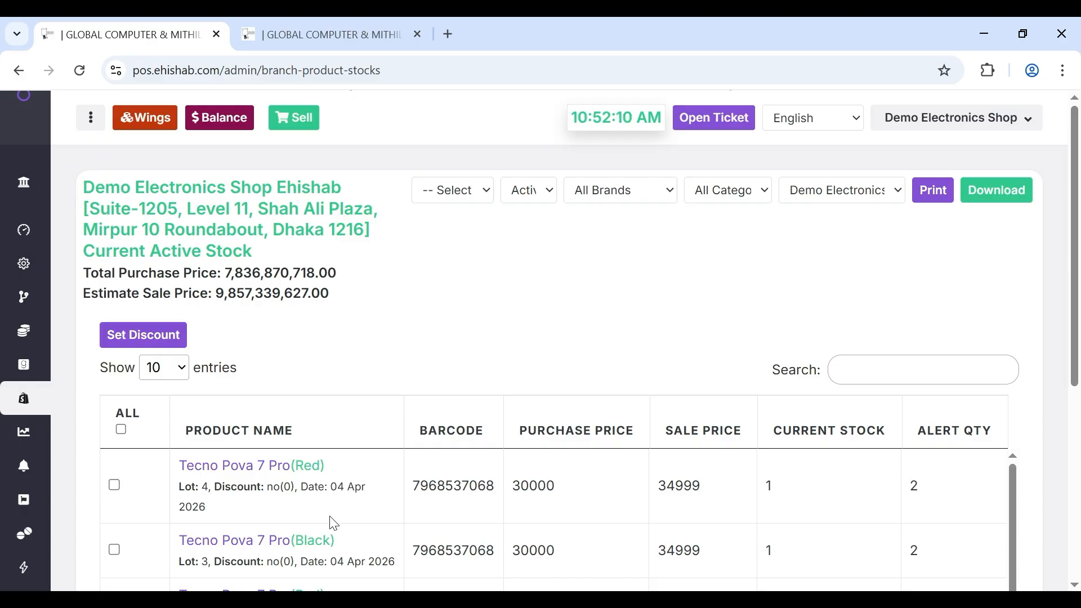
scroll(332, 516, "down", 3)
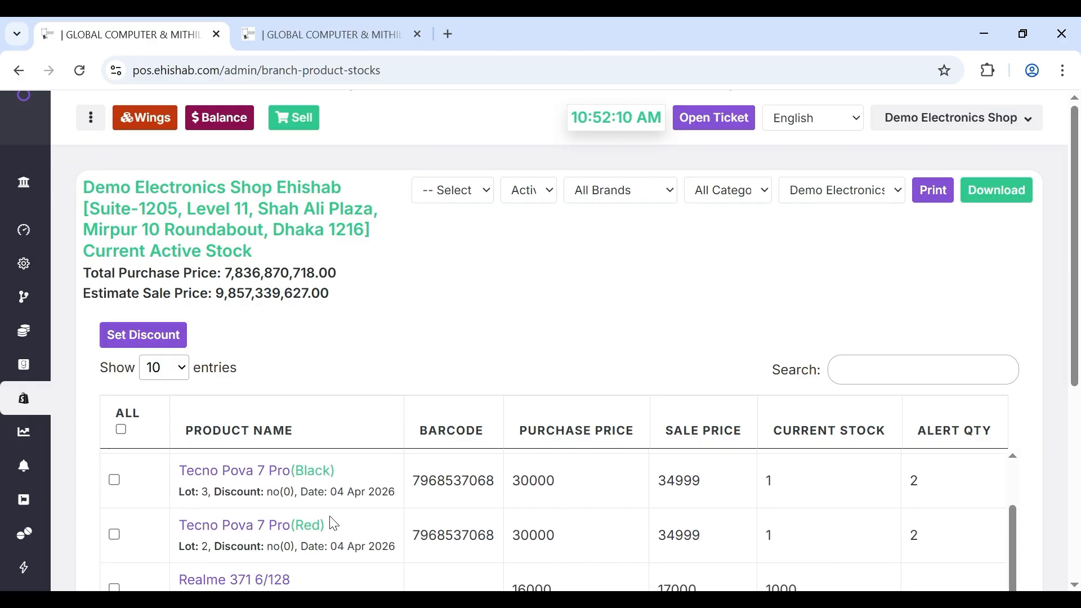
left_click(932, 199)
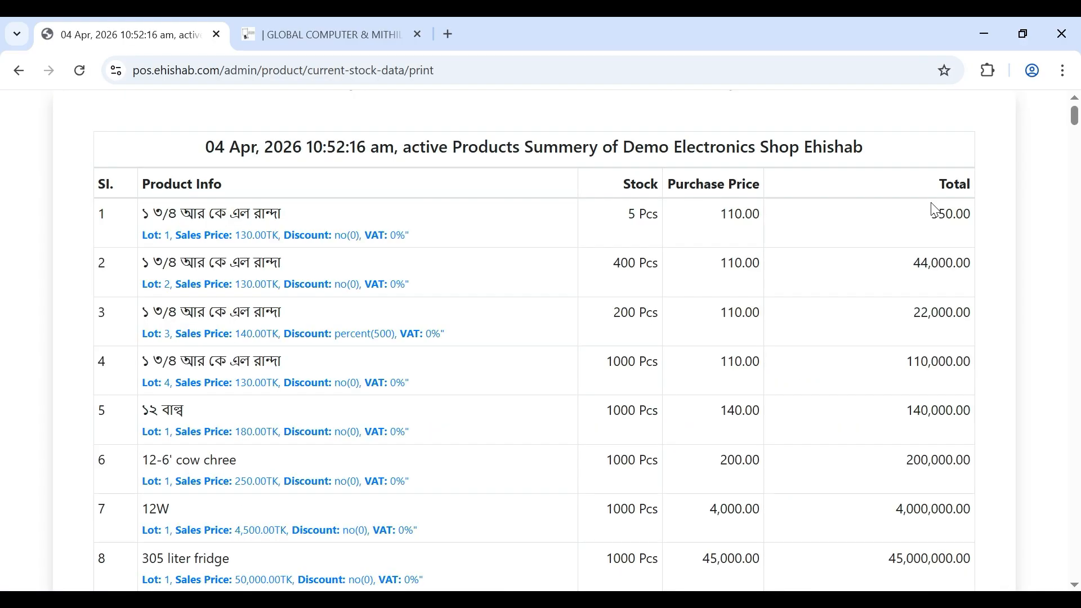
- Review the summary's total stock of 52,265 and grand total of 7,836,870,718.00
scroll(660, 383, "down", 5)
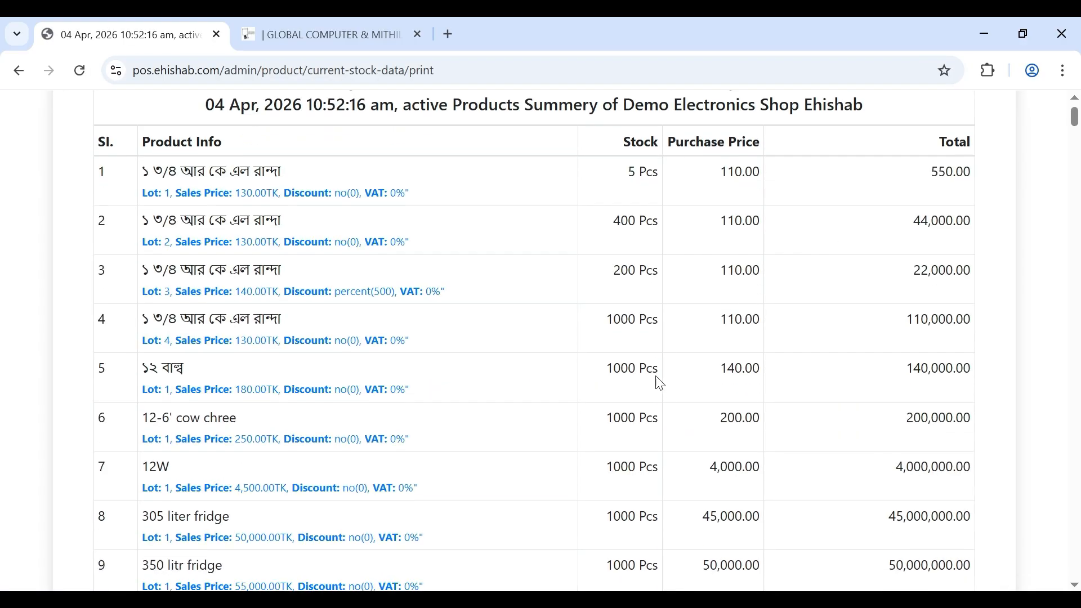
scroll(657, 376, "down", 20)
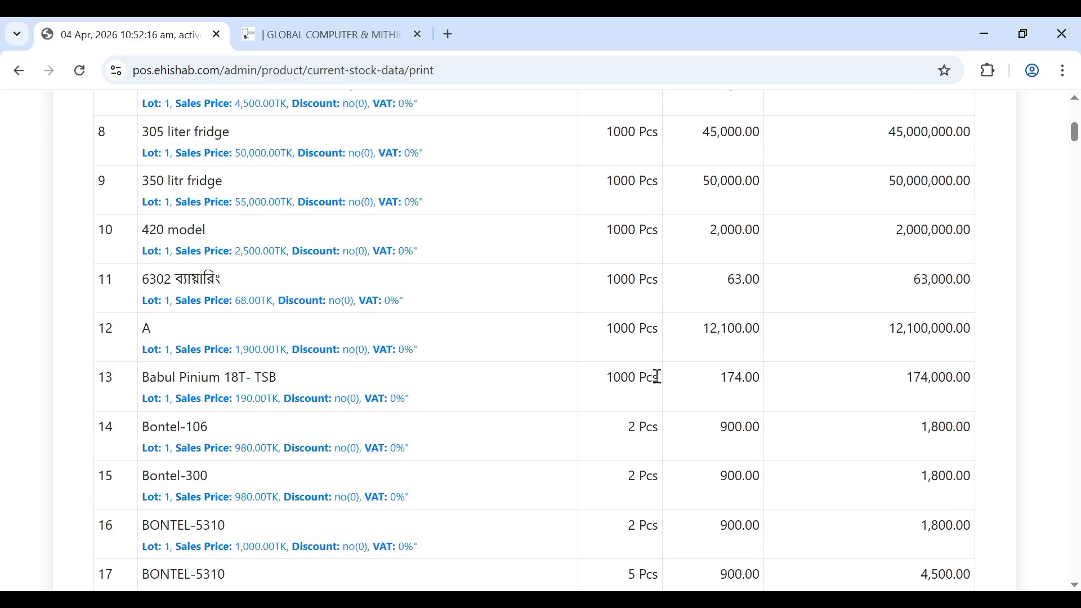
scroll(661, 384, "down", 20)
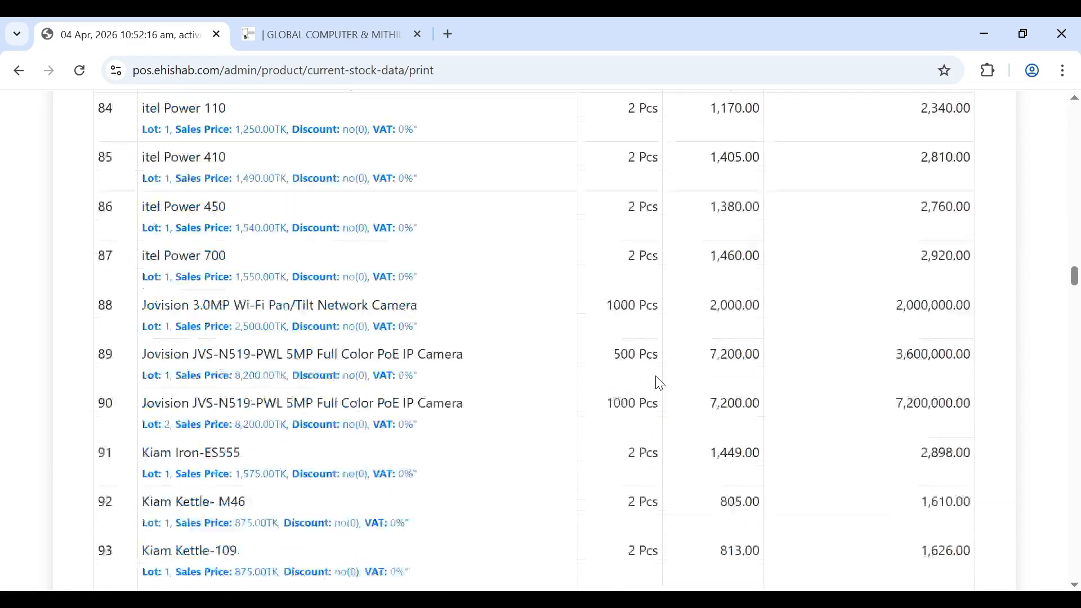
scroll(660, 383, "down", 20)
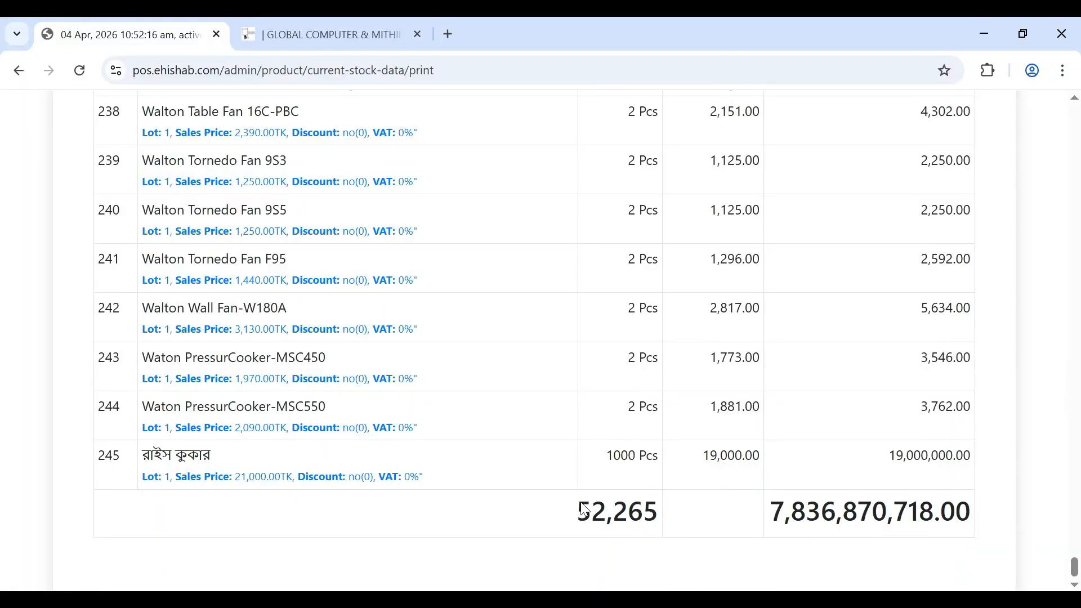
double_click(625, 516)
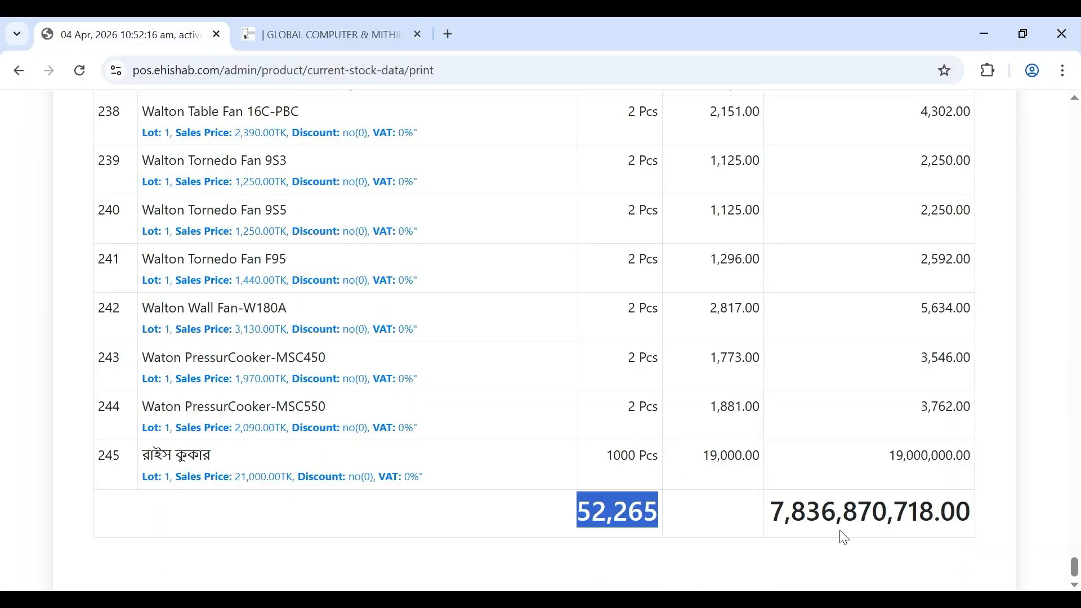
double_click(864, 522)
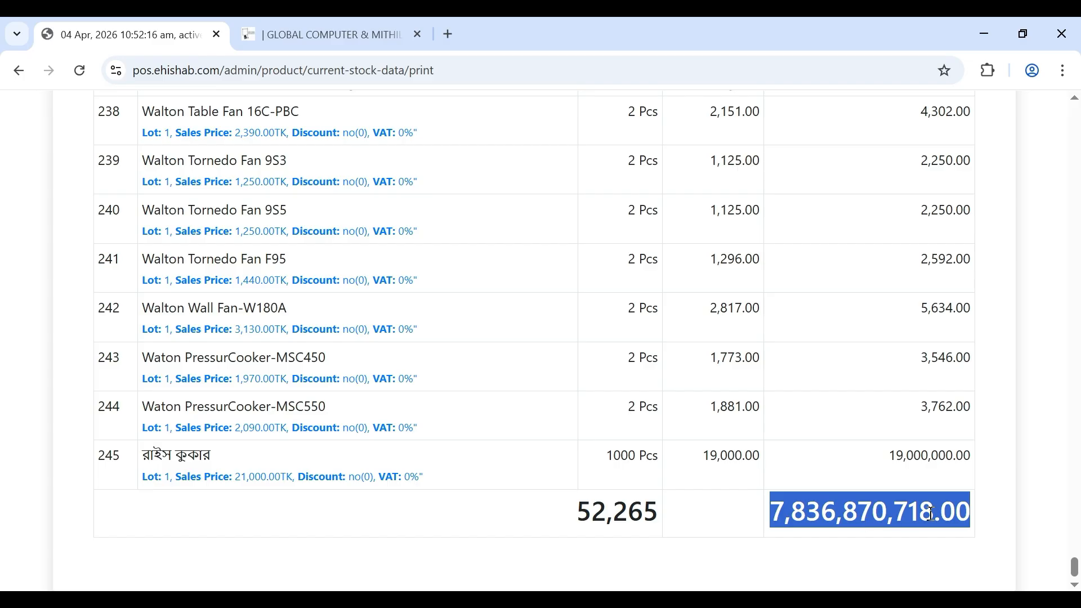
left_click(860, 504)
- Close the print tab and open the Stock Alert Quantity page
key("ctrl+w")
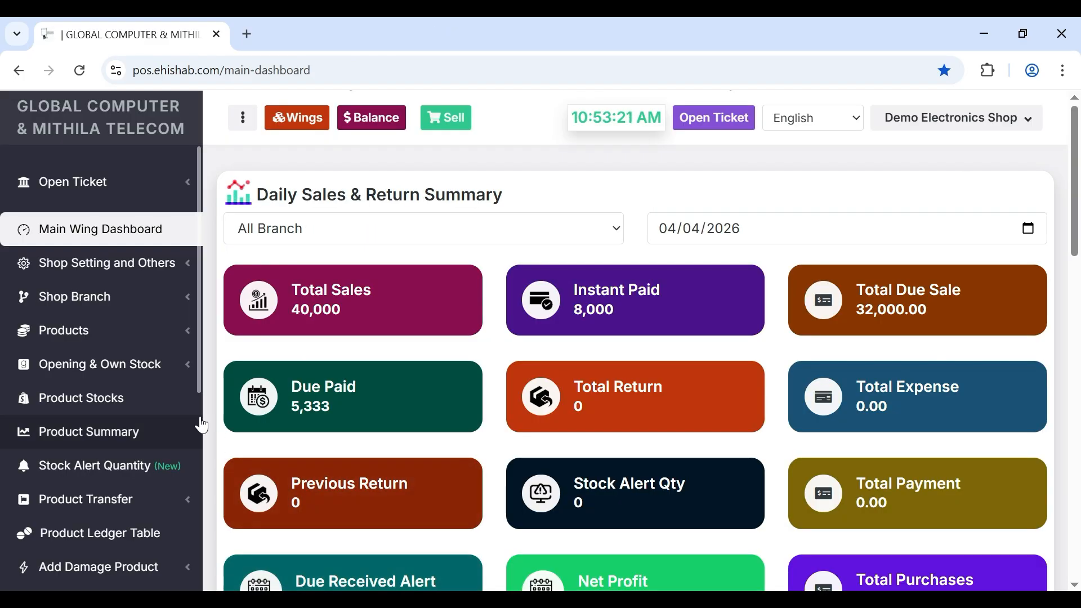
scroll(156, 446, "down", 2)
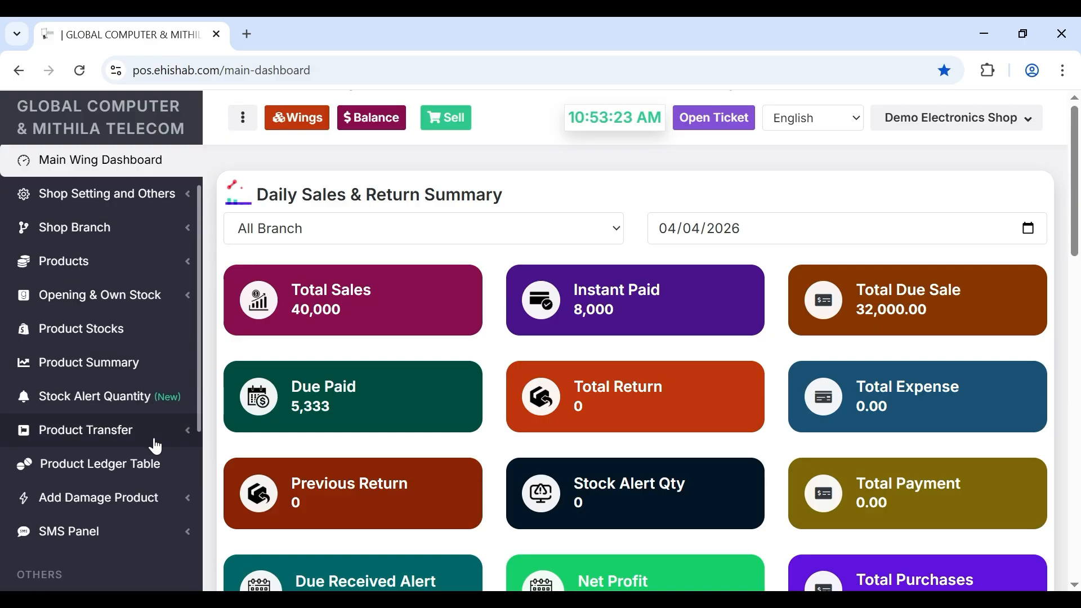
left_click(121, 406)
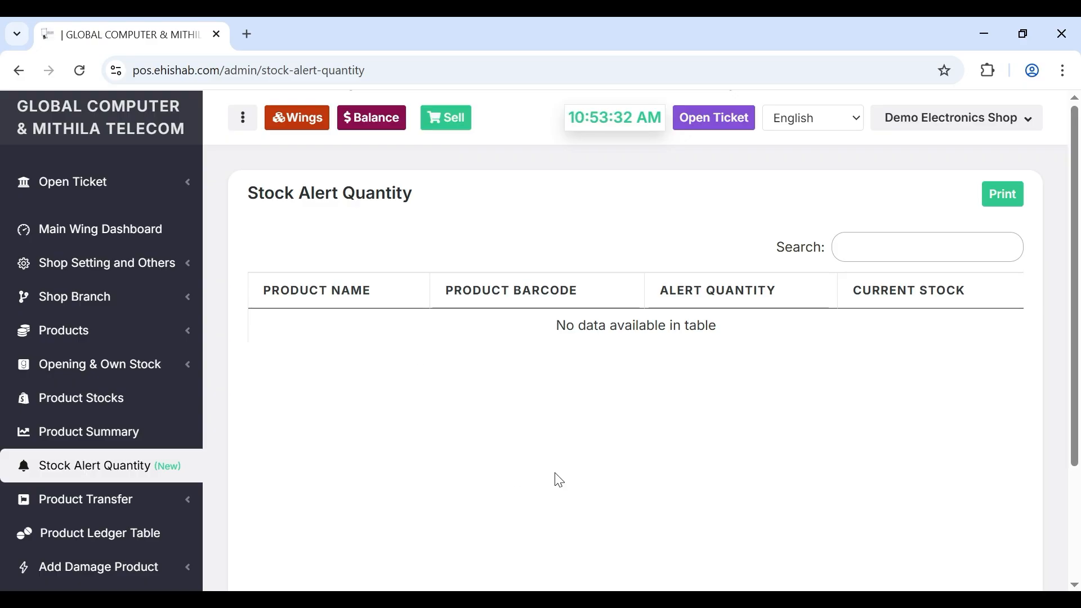
scroll(326, 463, "down", 2)
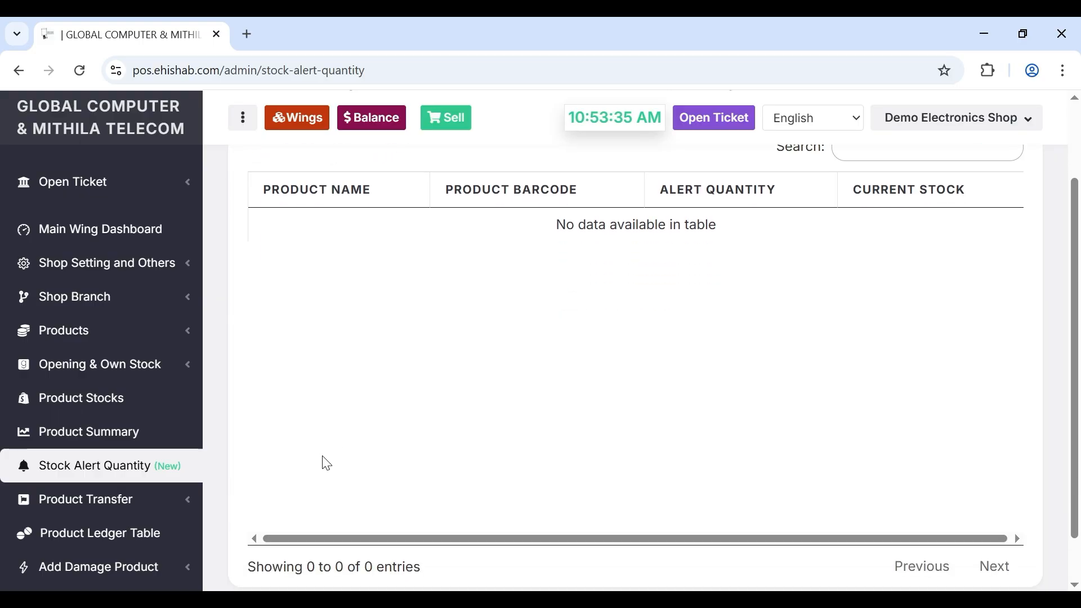
left_click(87, 500)
scroll(87, 511, "down", 1)
scroll(87, 510, "down", 1)
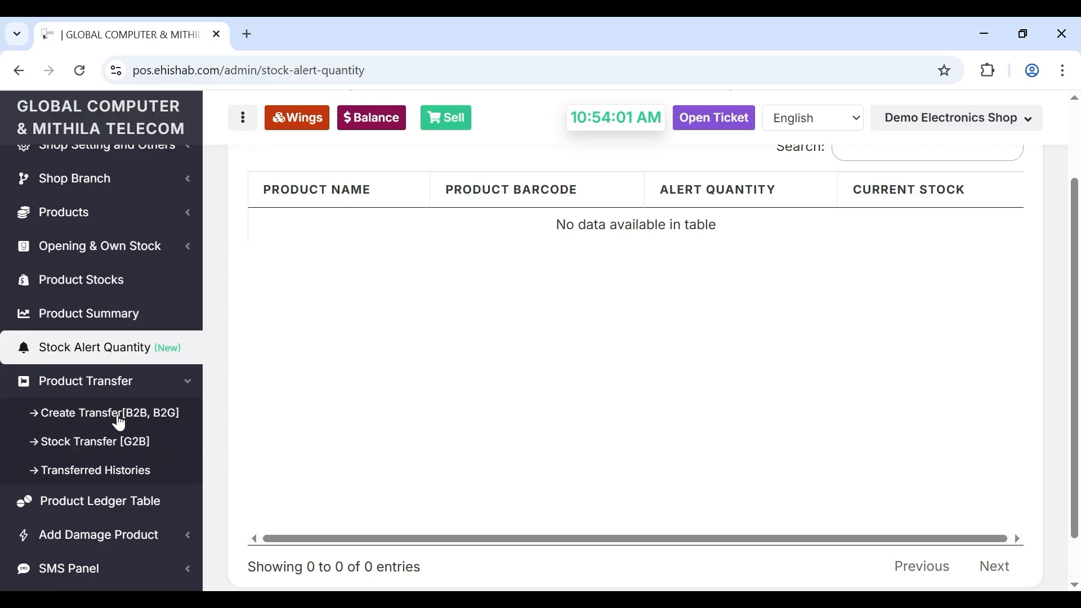
scroll(84, 473, "down", 1)
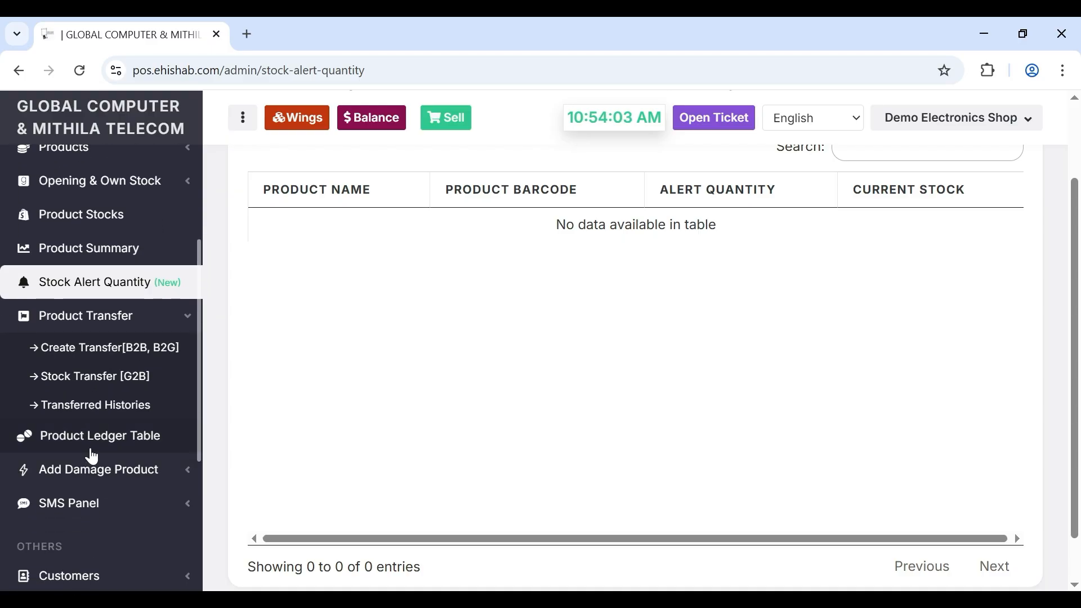
left_click(107, 449)
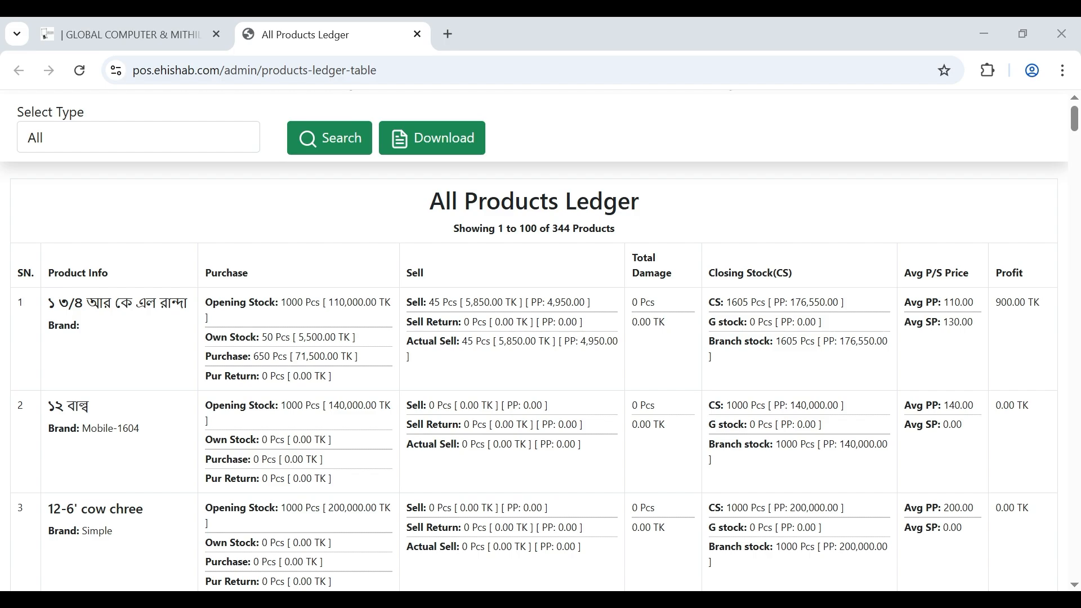
left_click_drag(466, 413, 338, 402)
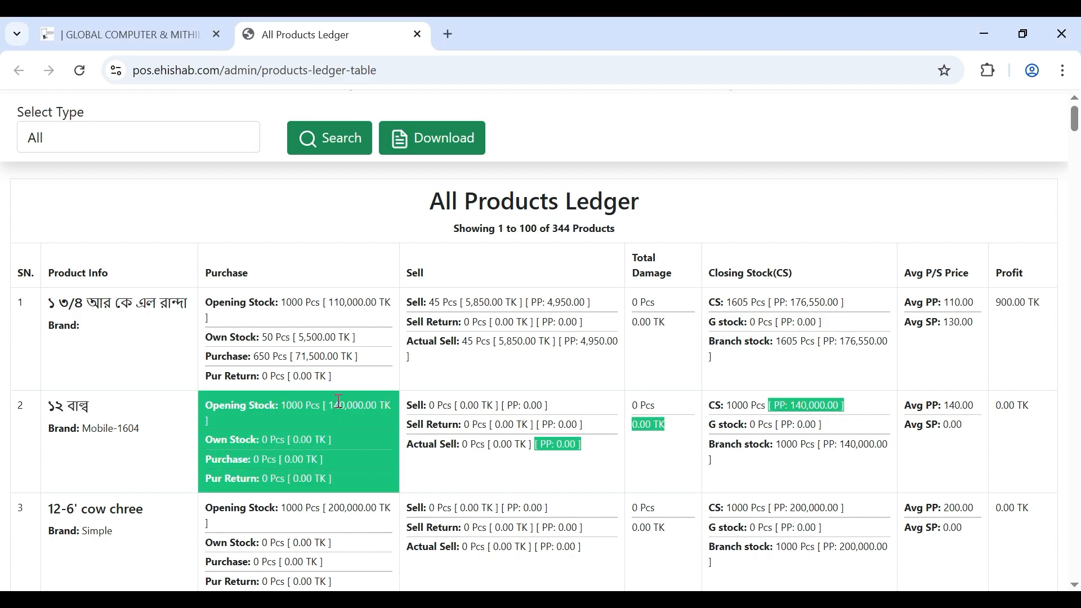
left_click(338, 401)
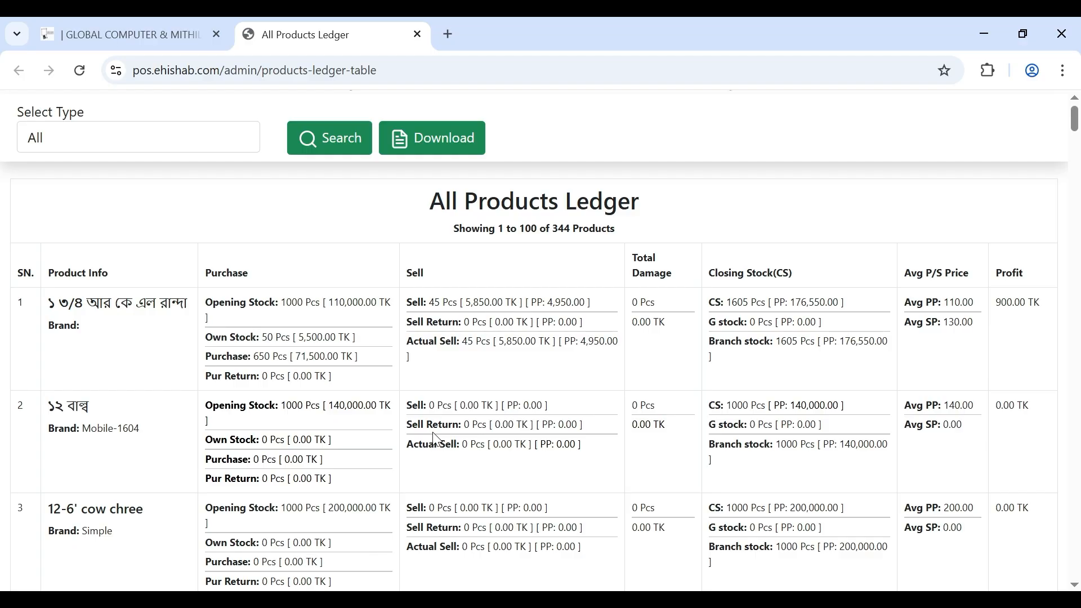
scroll(377, 359, "down", 10)
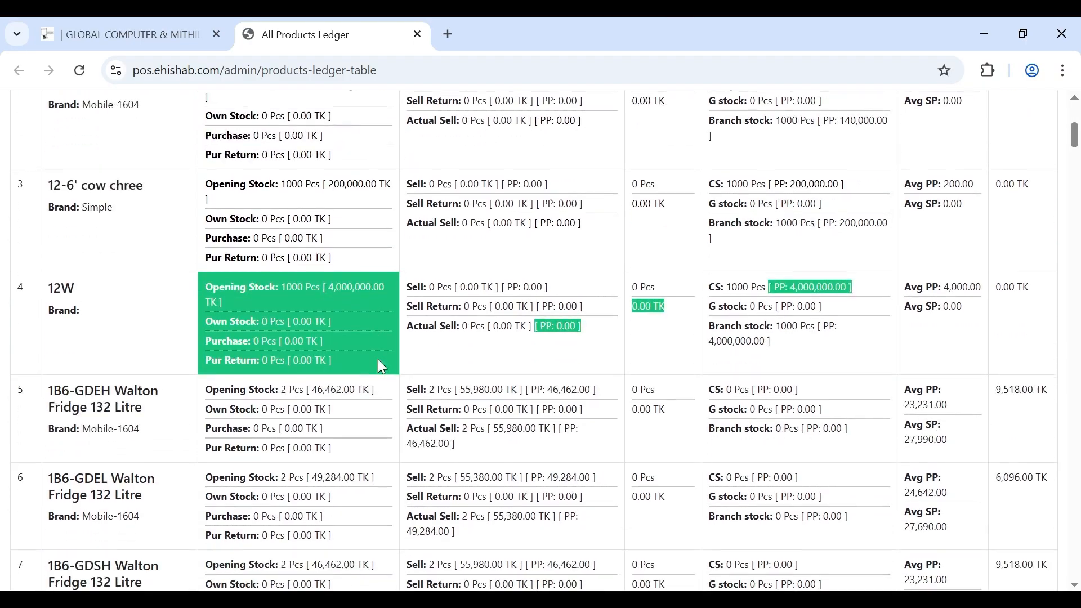
scroll(379, 361, "down", 15)
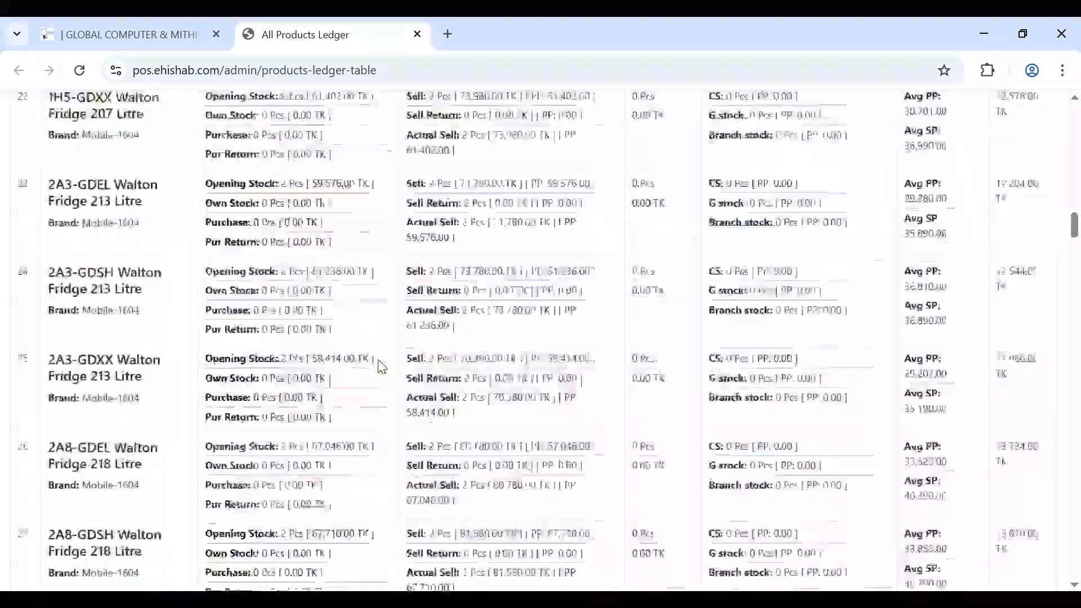
- Open Add Damage Product for Demo Electronics Shop Ehishab and search for 'tecno'
left_click(417, 34)
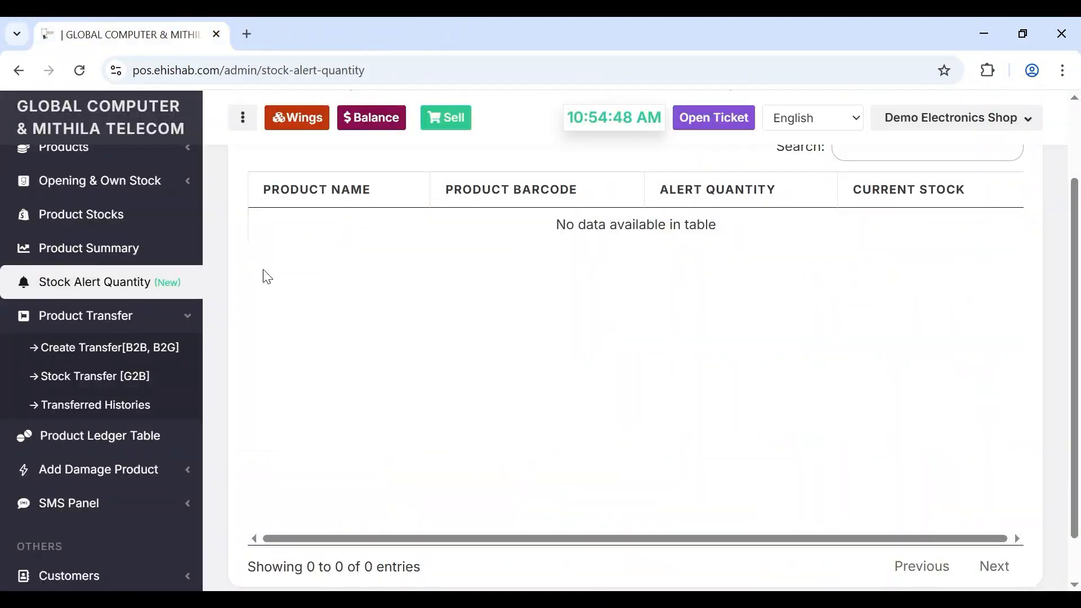
left_click(86, 474)
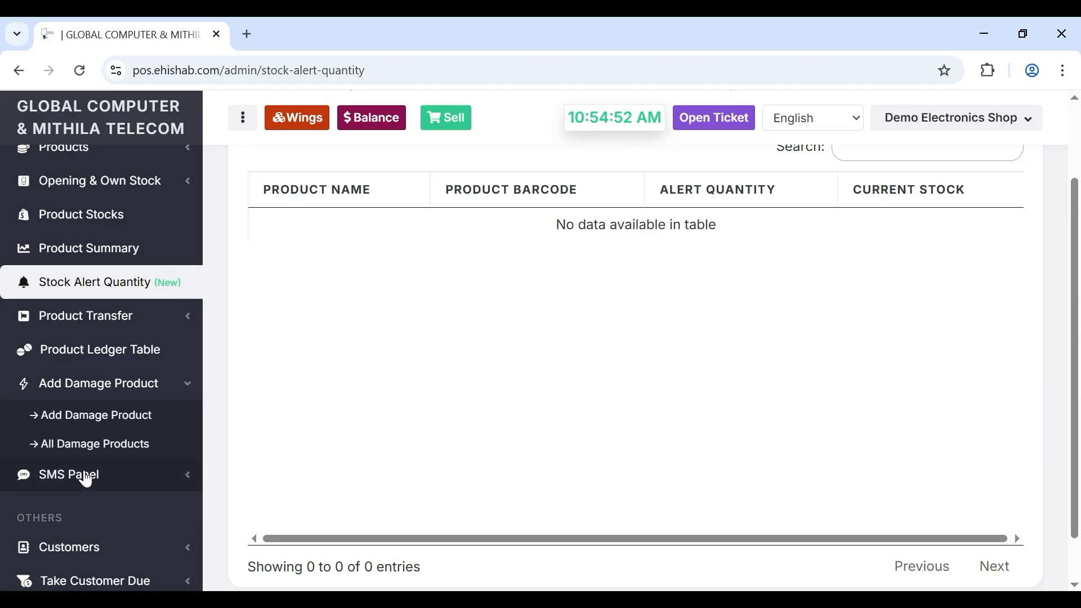
left_click(96, 419)
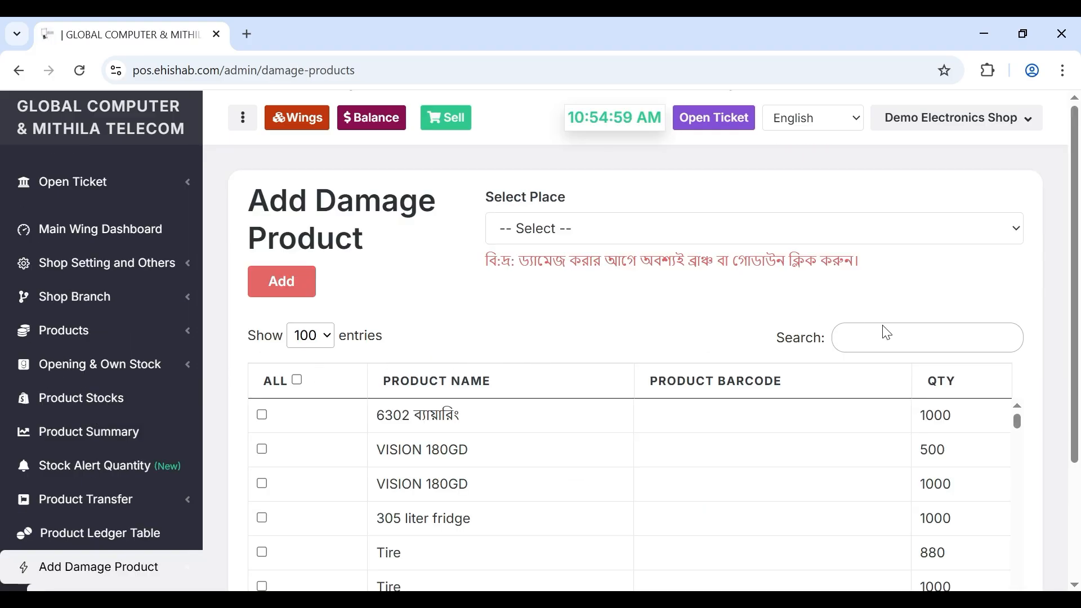
left_click(786, 228)
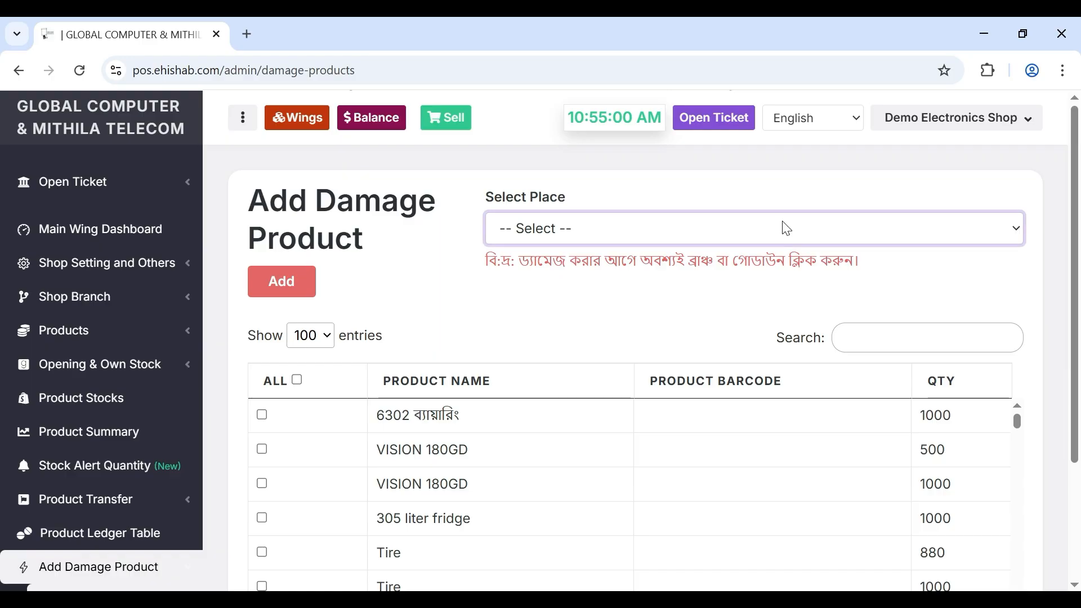
left_click(712, 307)
left_click(866, 342)
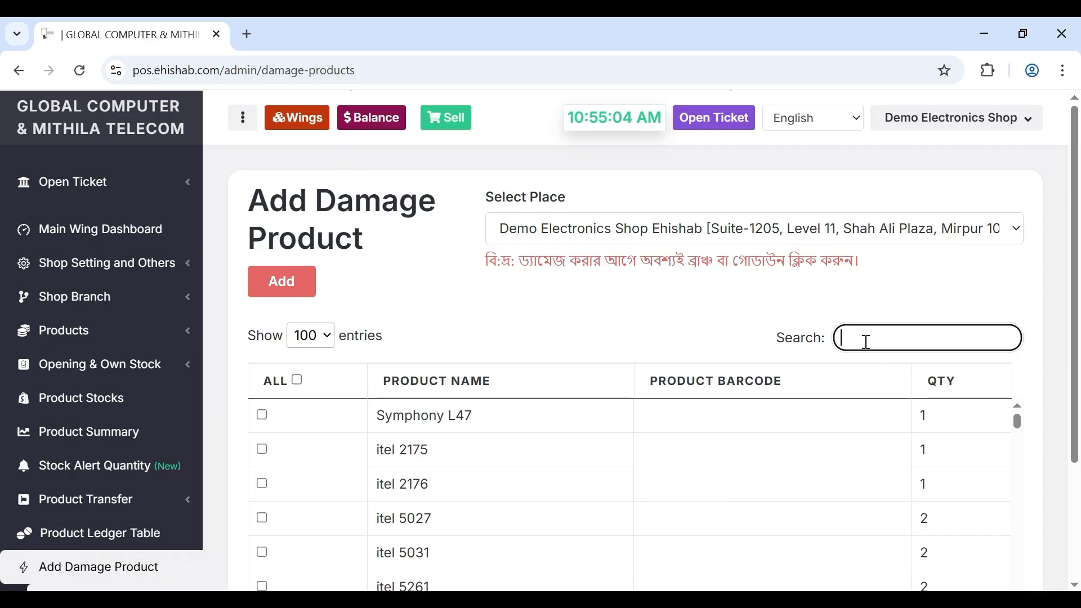
type("tecno")
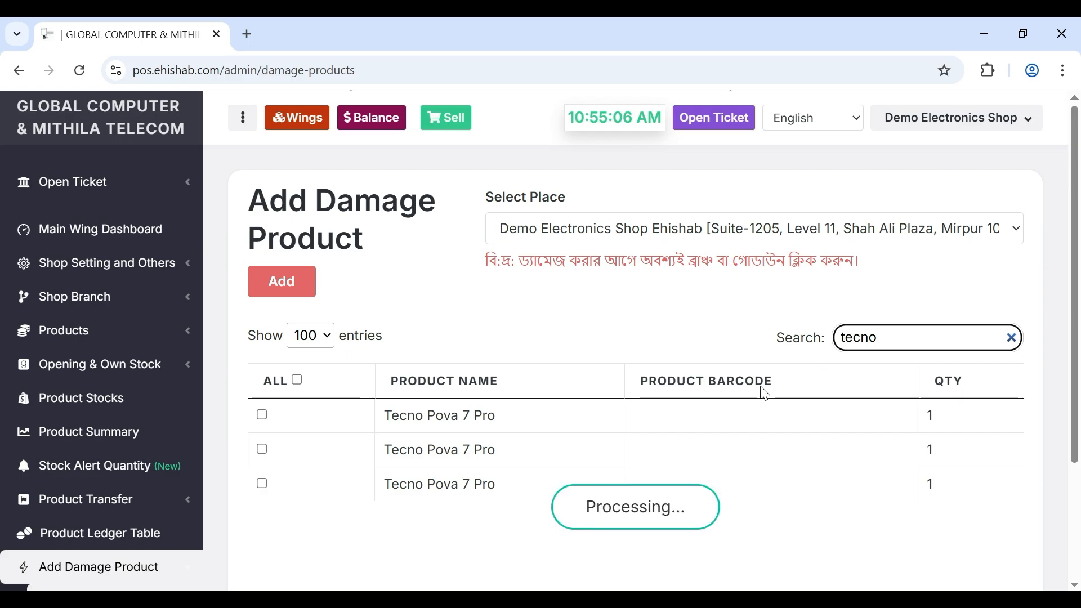
- Record one Red Tecno Pova 7 Pro as damaged with reason Broken
left_click(262, 415)
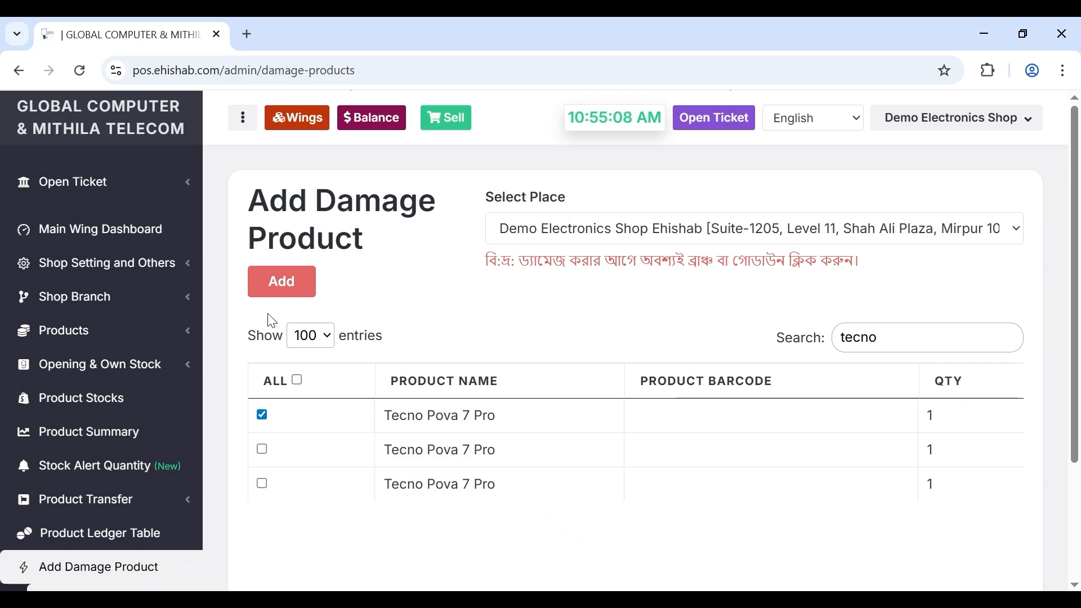
left_click(263, 293)
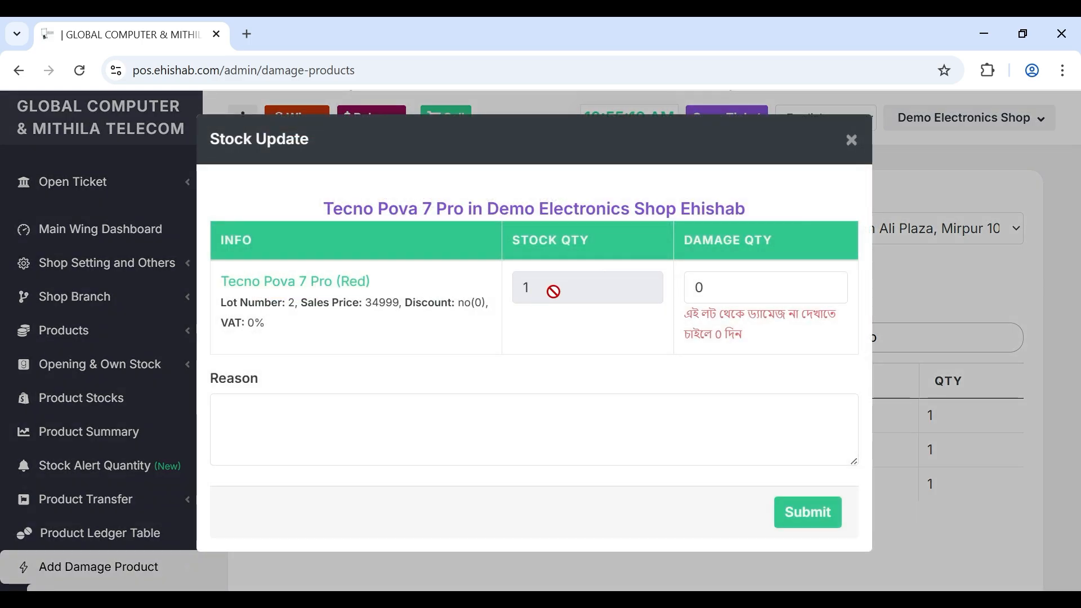
left_click(416, 456)
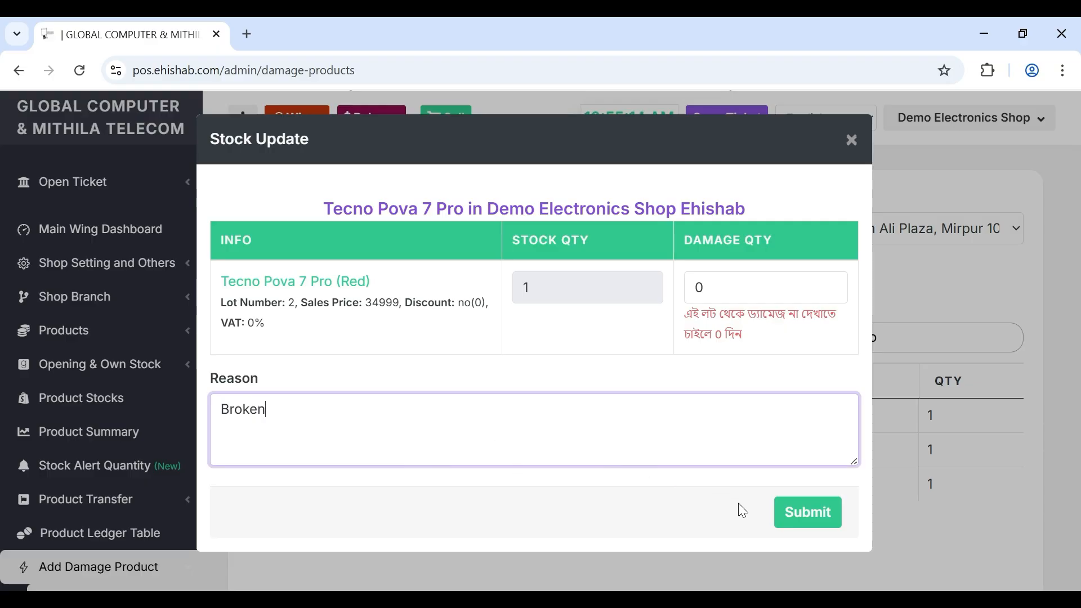
left_click(724, 279)
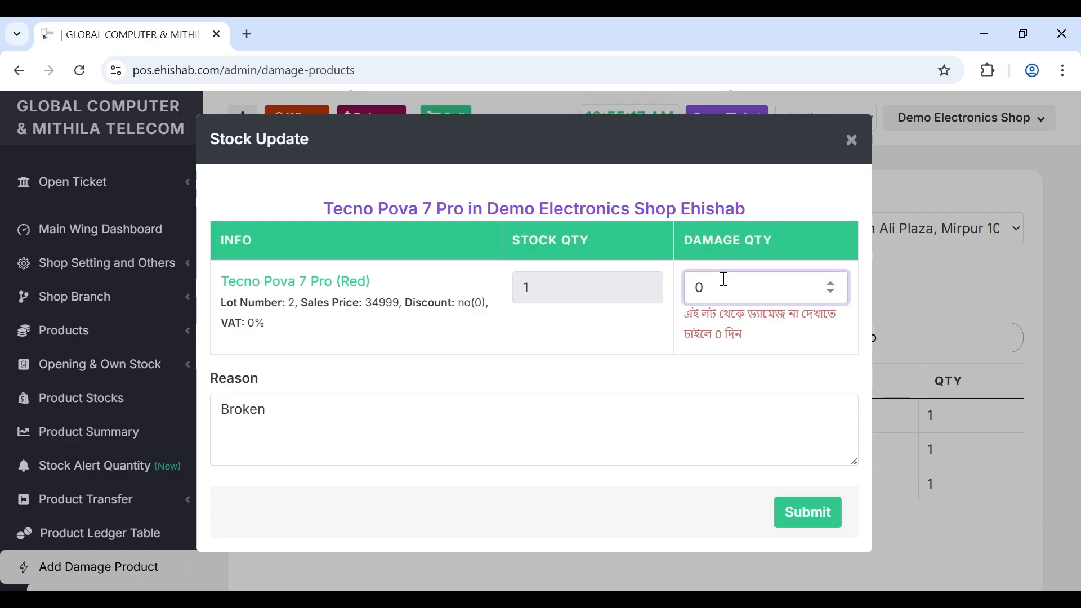
left_click(808, 511)
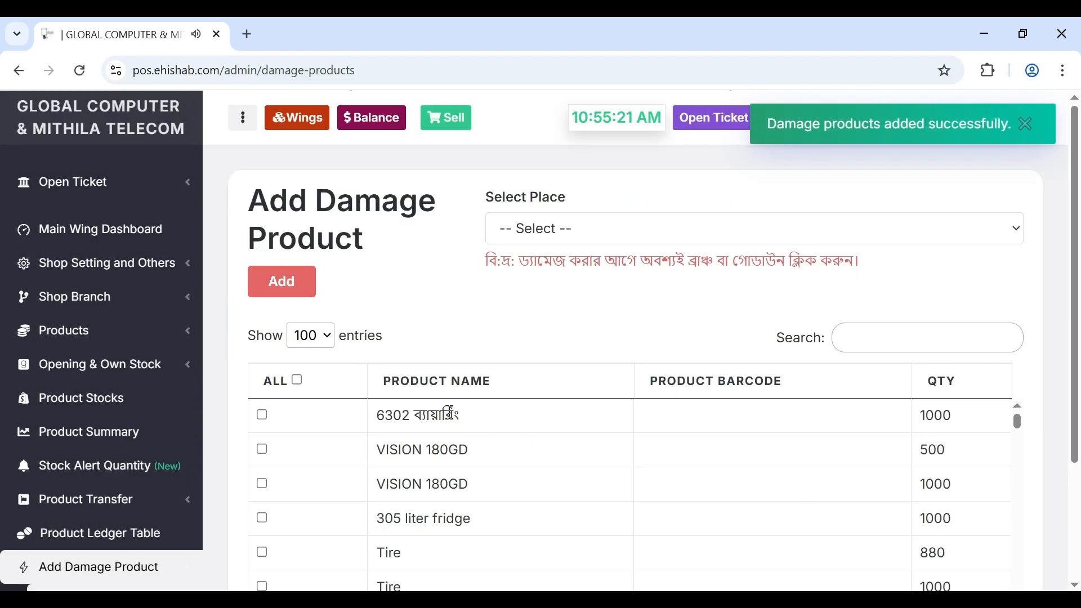
- Open Send SMS from the SMS Panel, showing 0 contacts and 0.00 TK balance
scroll(94, 405, "down", 4)
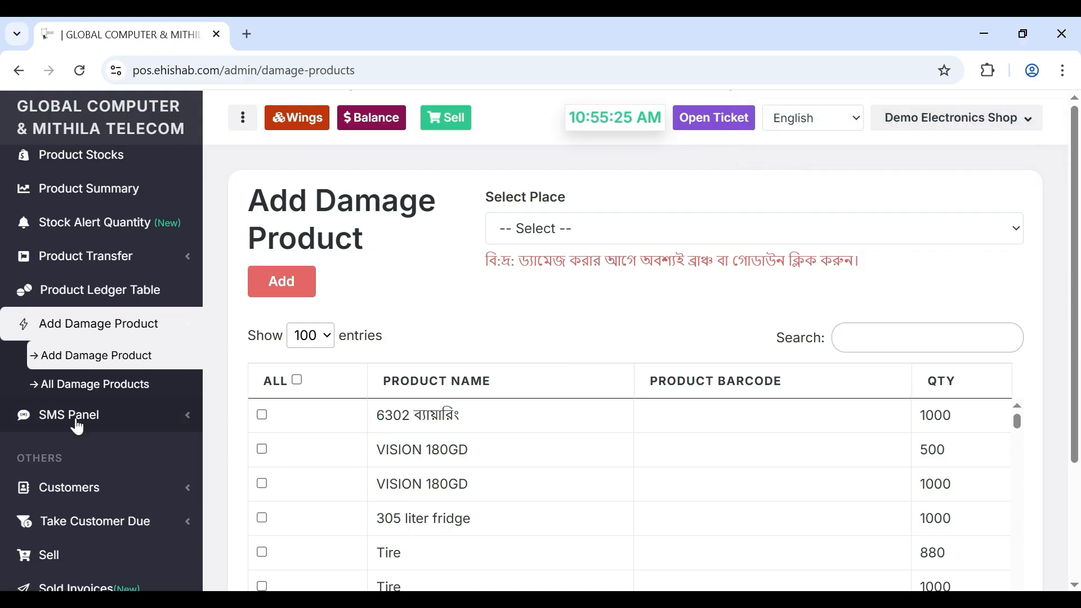
left_click(79, 419)
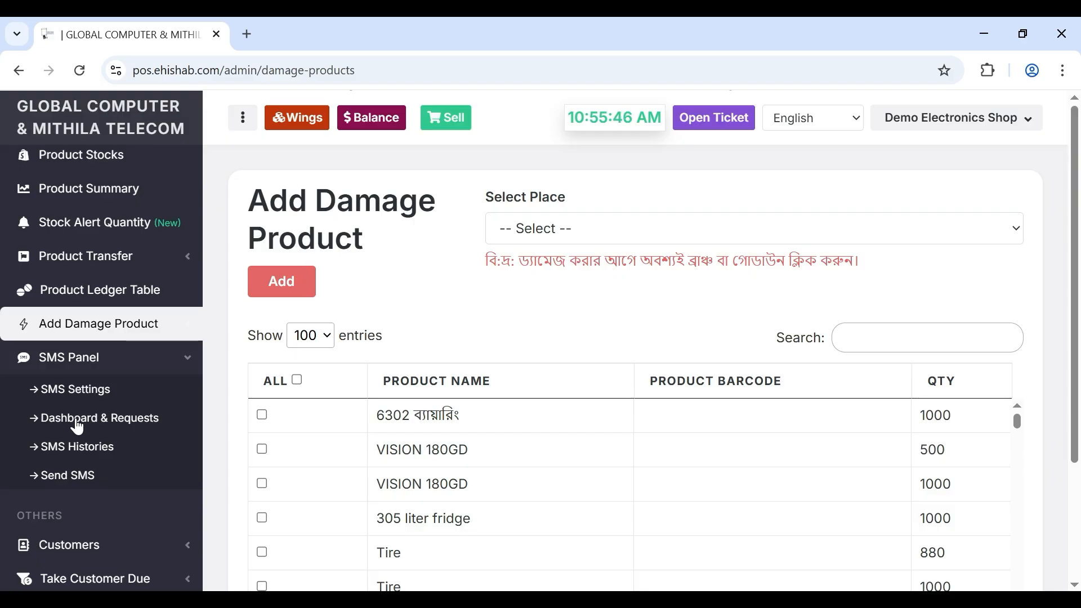
left_click(67, 488)
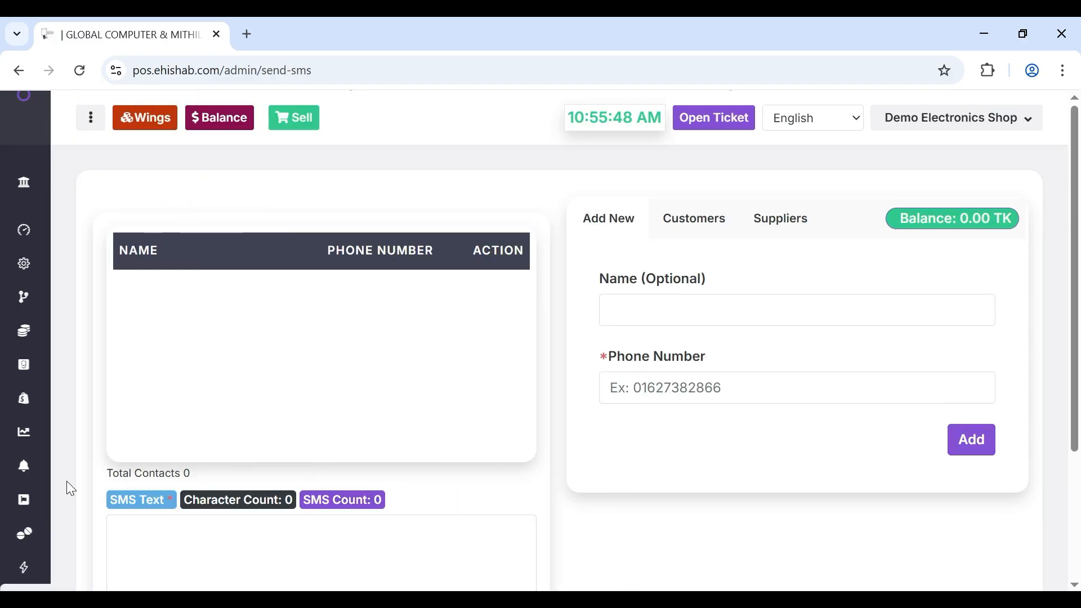
scroll(733, 285, "down", 3)
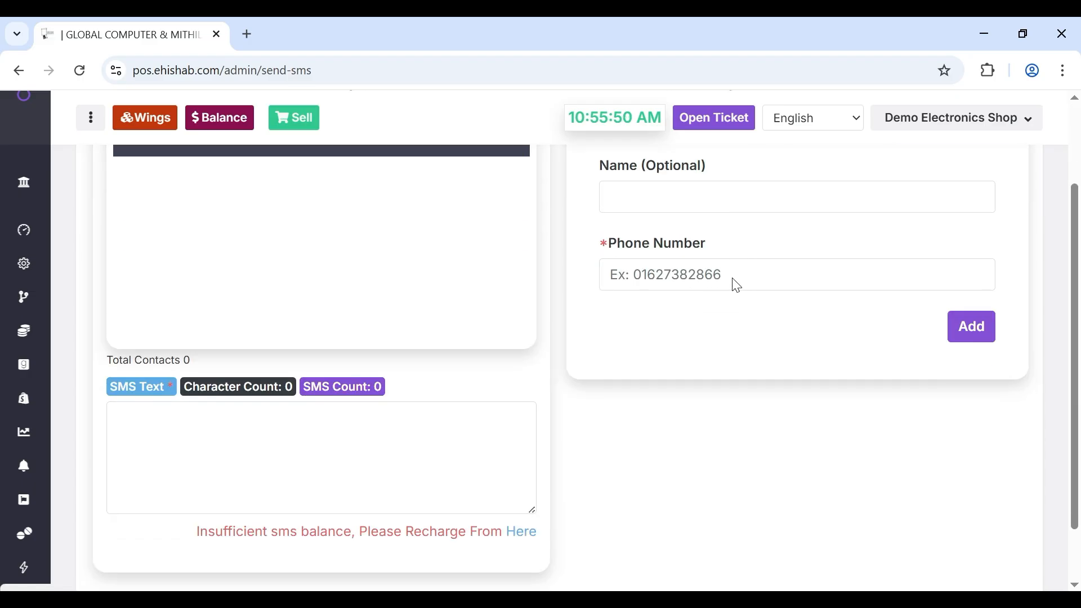
scroll(454, 313, "up", 2)
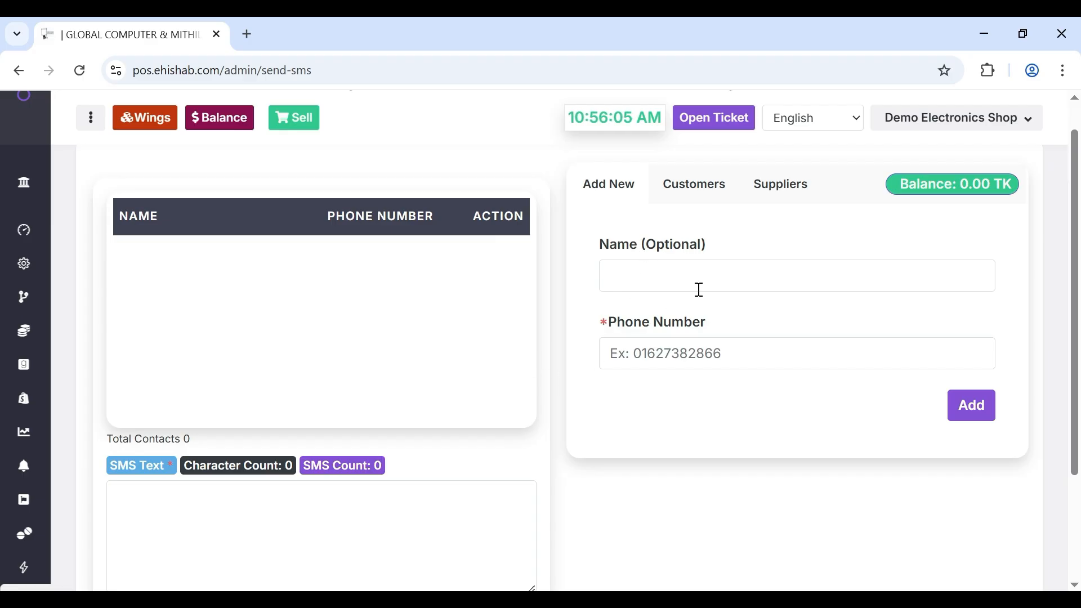
mouse_move(17, 434)
scroll(13, 441, "down", 4)
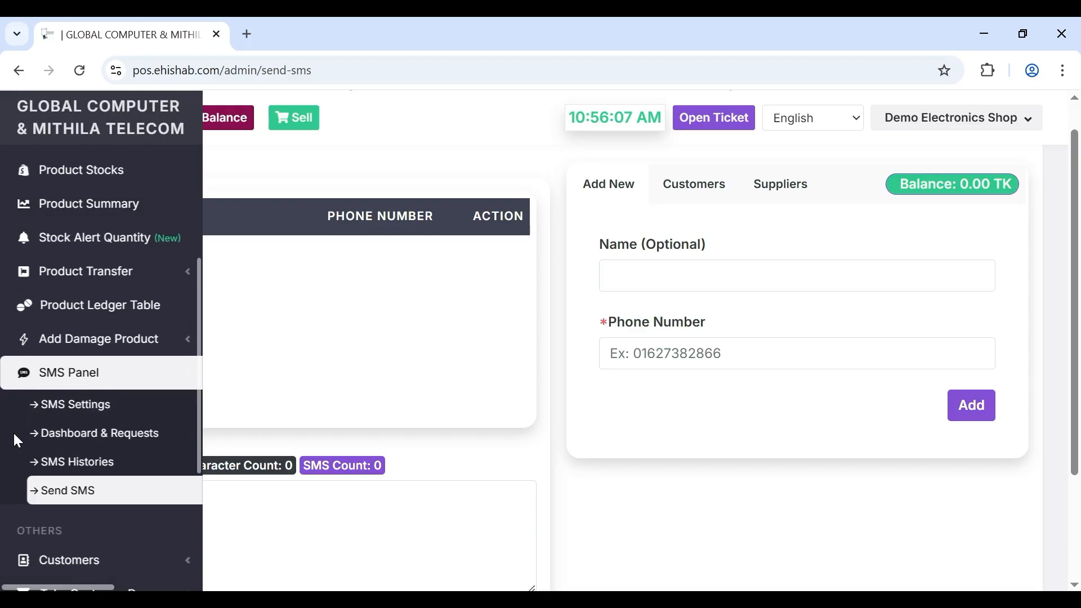
scroll(13, 434, "down", 3)
- Open the Add New Customer form from the Customers section
left_click(76, 421)
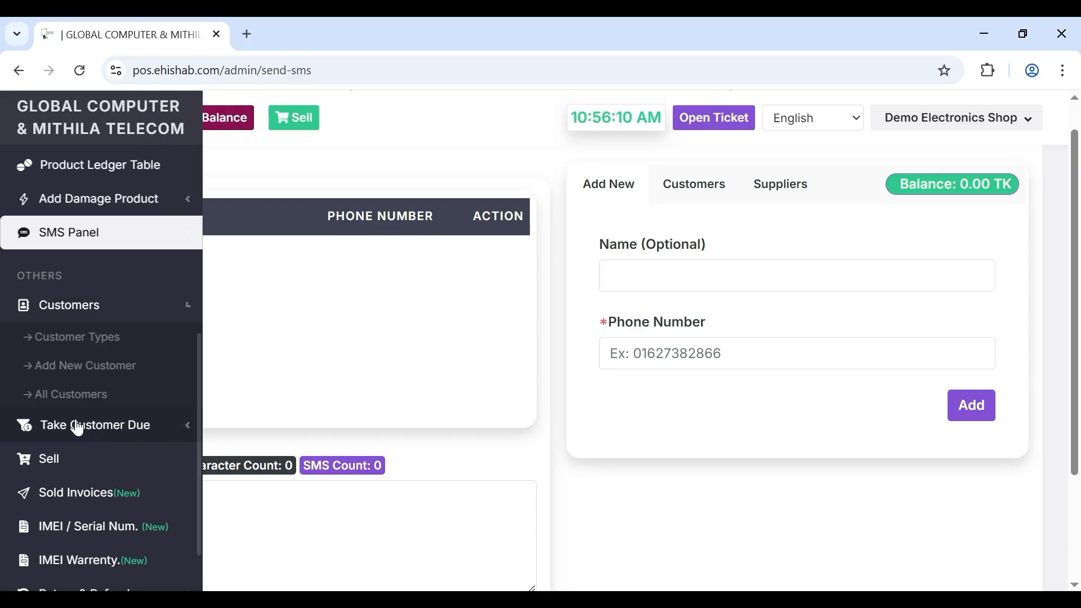
left_click(103, 340)
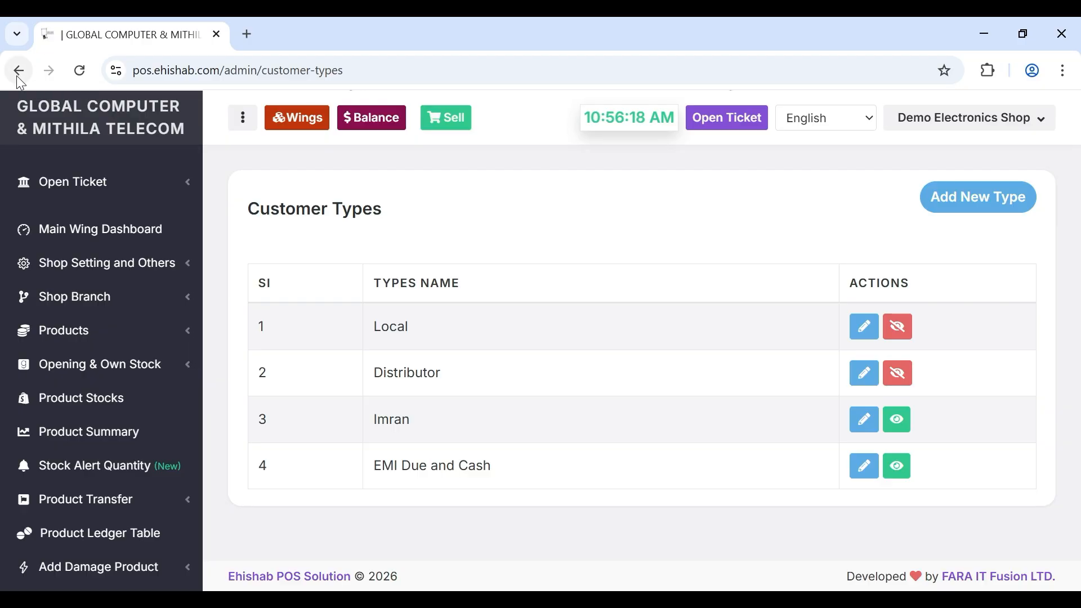
scroll(111, 423, "down", 7)
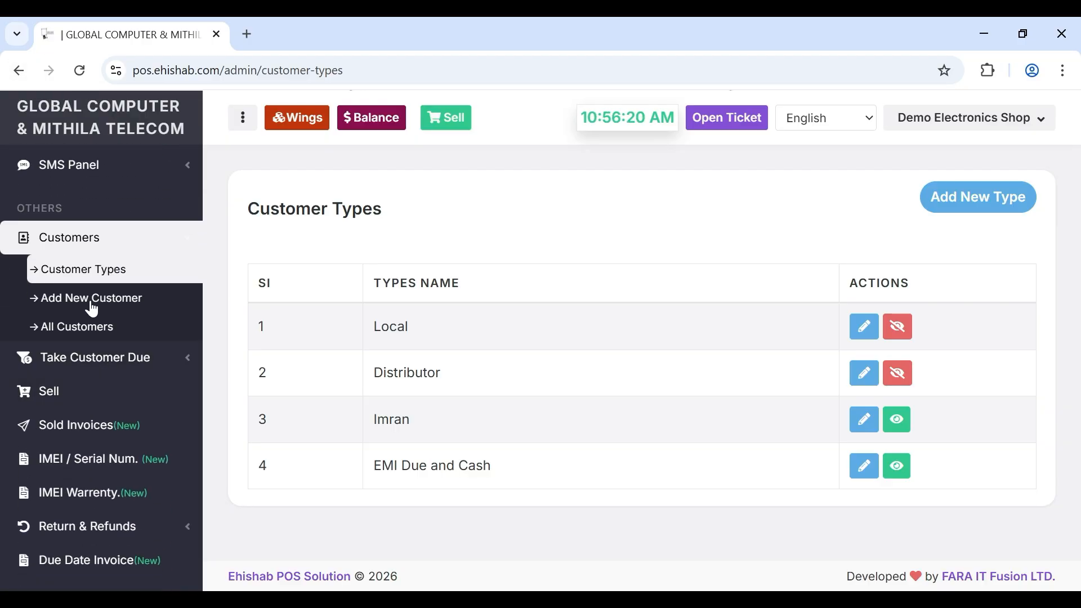
left_click(88, 299)
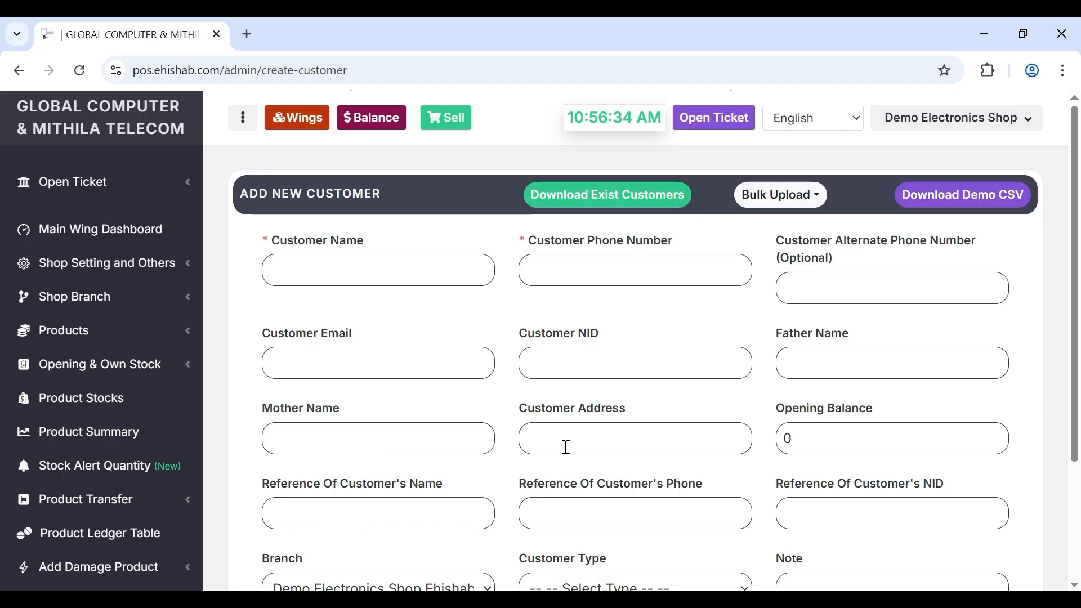
- Set Customer Type to EMI Due and Cash, leaving other fields blank
scroll(620, 448, "down", 2)
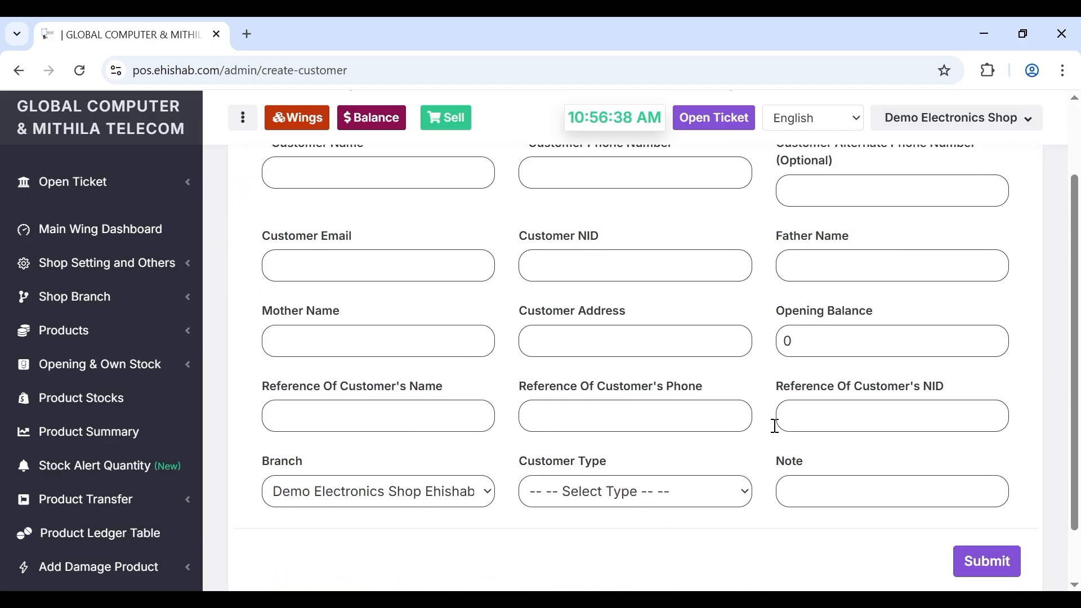
left_click(620, 492)
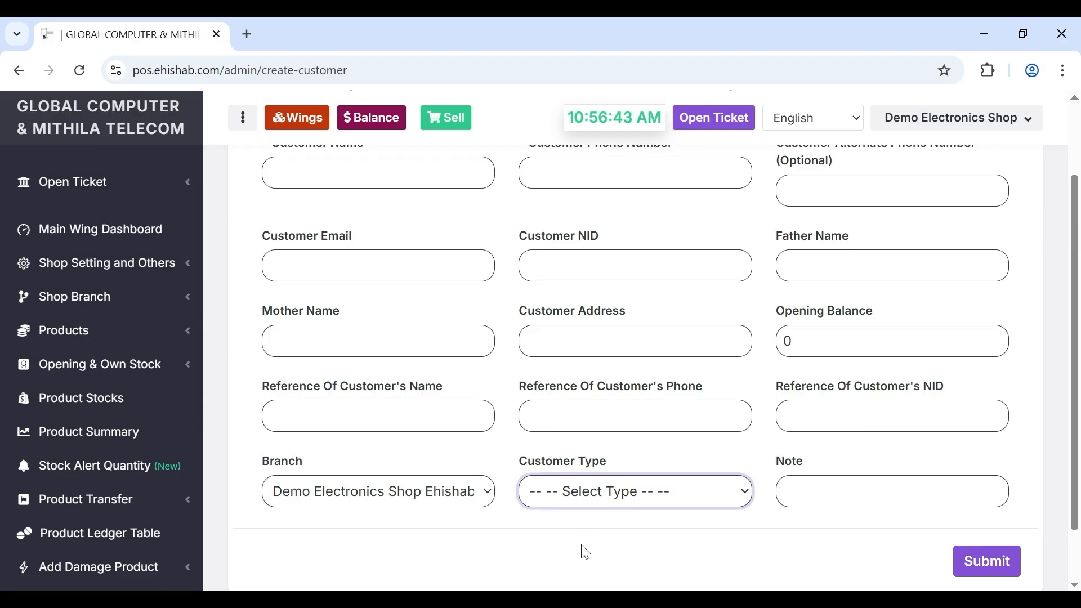
left_click(574, 565)
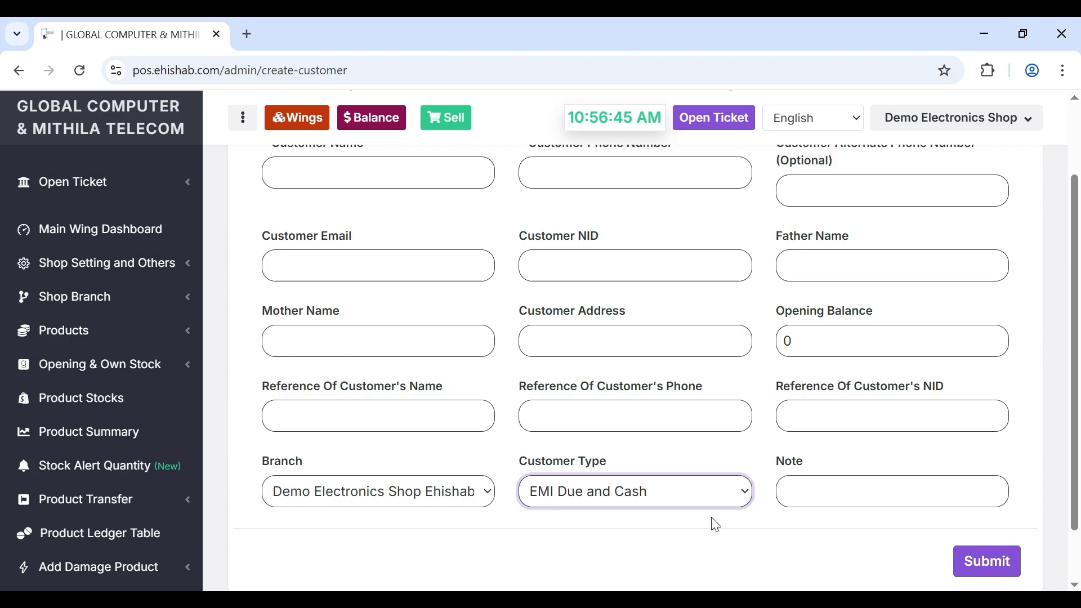
left_click(823, 480)
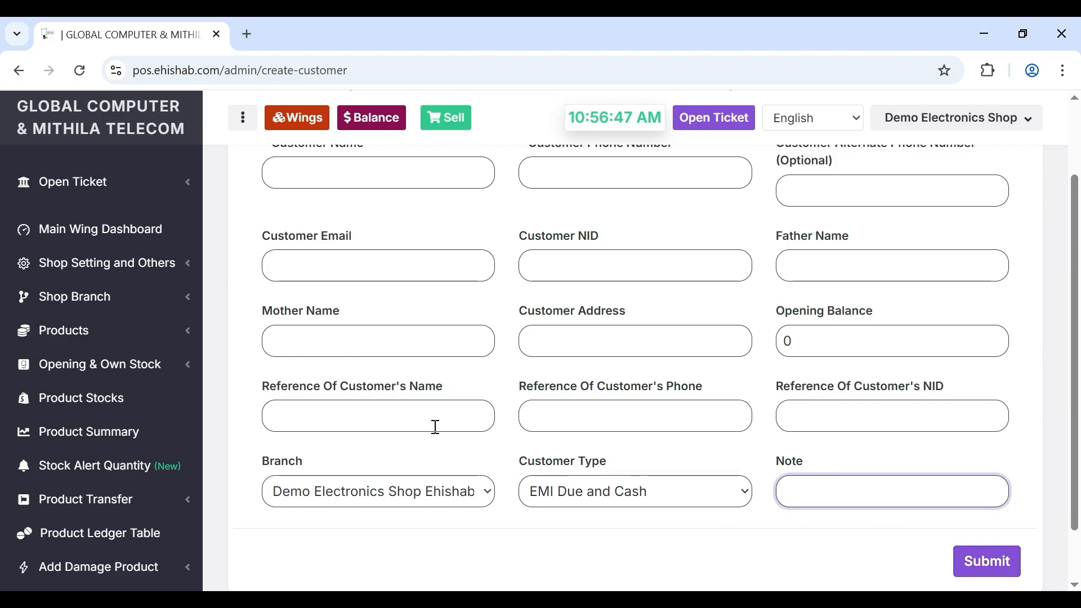
scroll(116, 432, "down", 7)
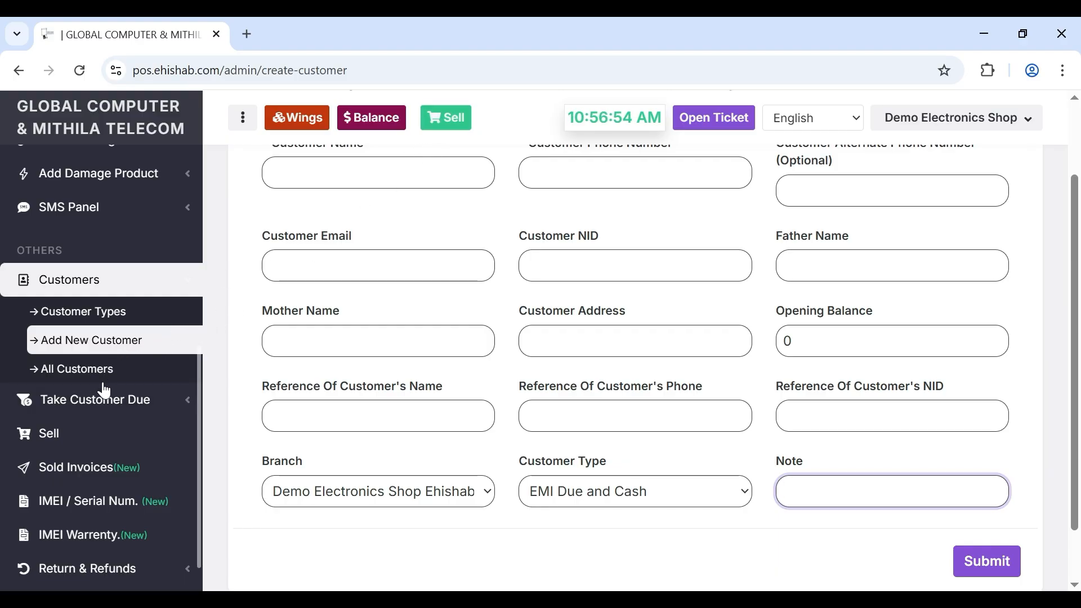
- Go to the Sold Invoices list
left_click(62, 284)
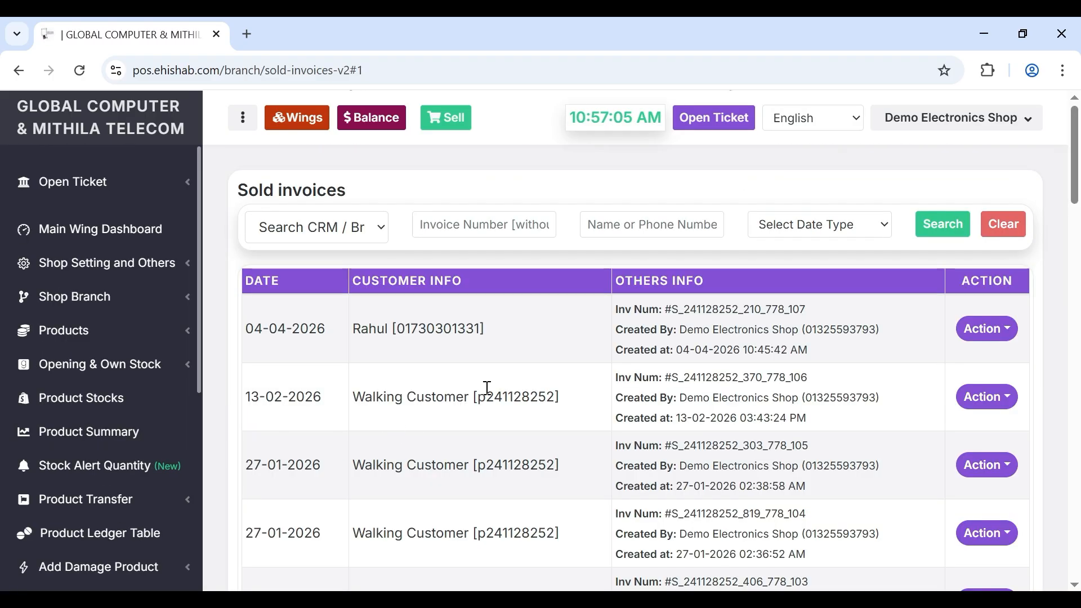
scroll(426, 346, "down", 10)
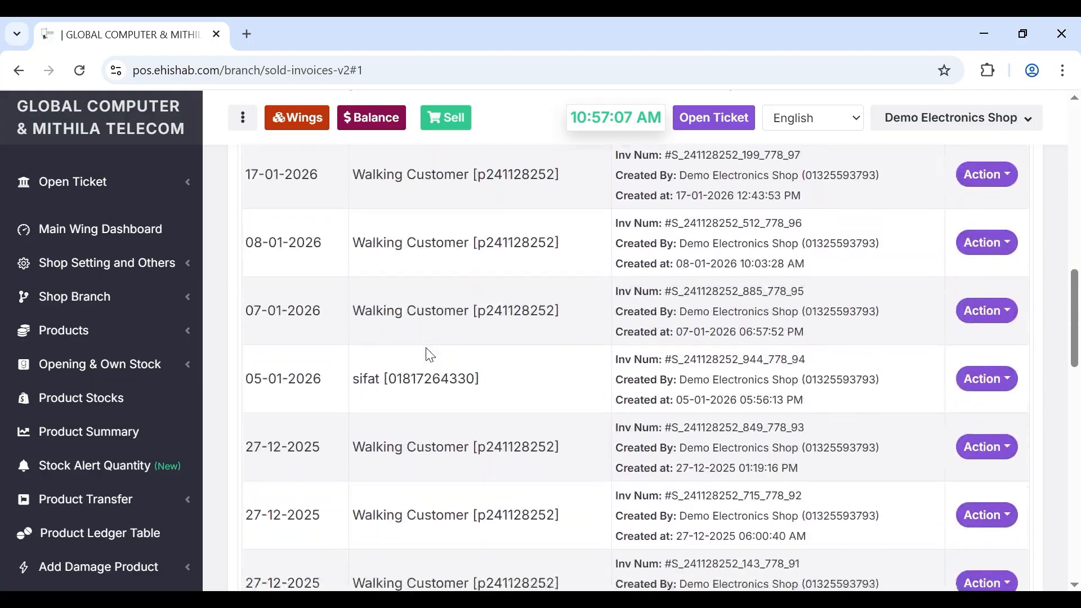
scroll(425, 347, "up", 10)
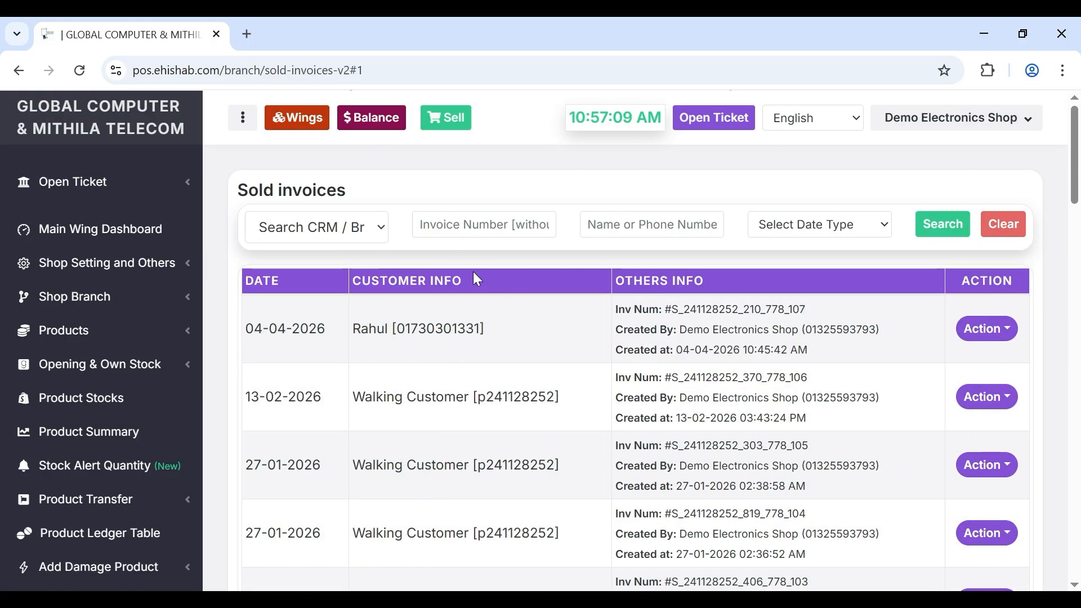
left_click(485, 228)
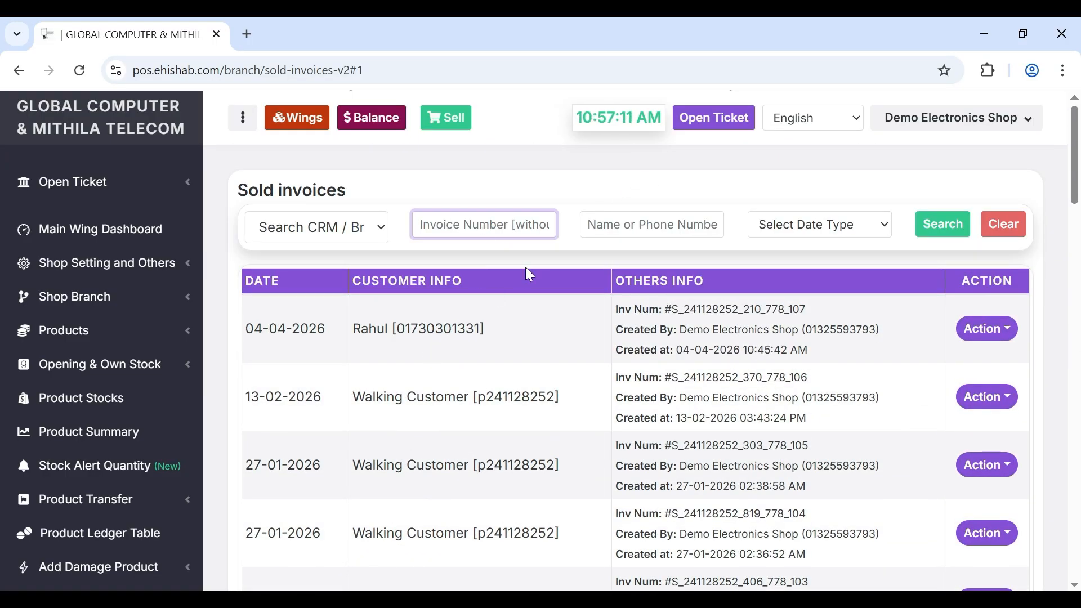
left_click(535, 313)
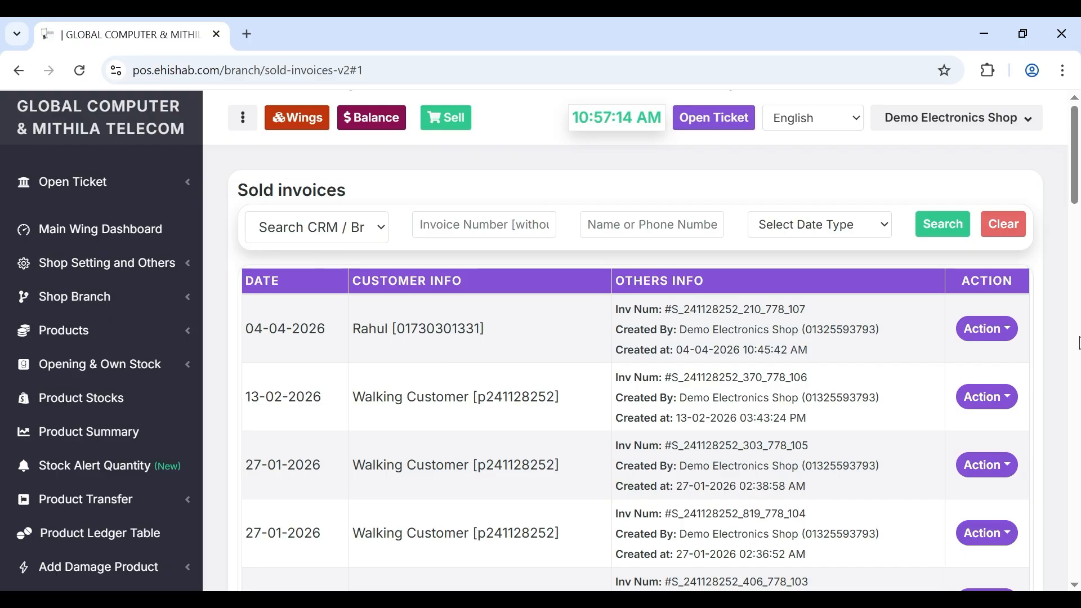
- View the latest Tecno Pova 7 Pro invoice with 32,000 Tk due, then close it
left_click(979, 335)
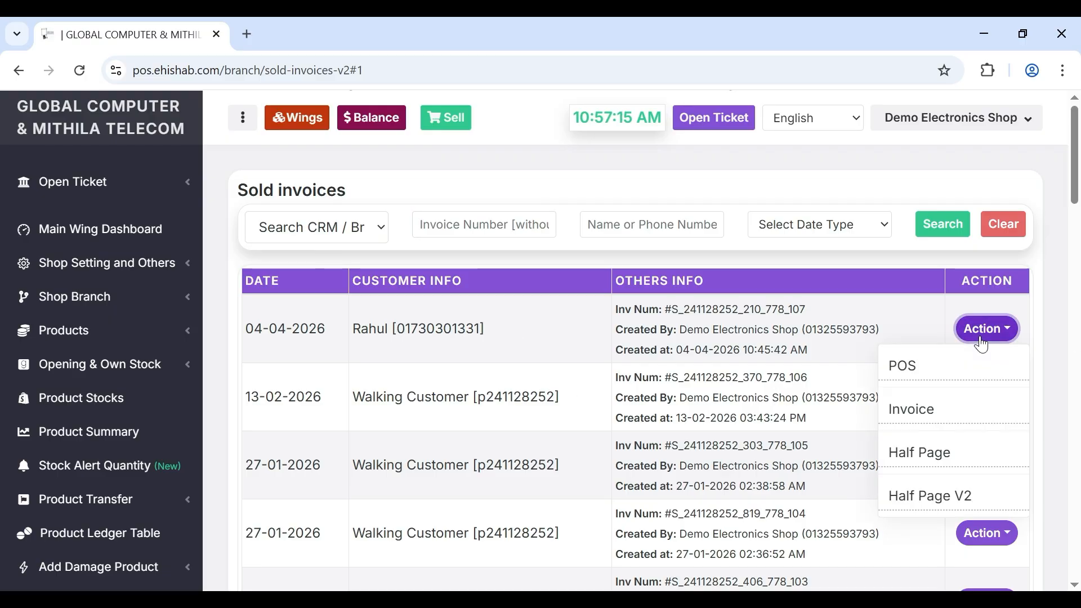
left_click(902, 413)
scroll(708, 403, "down", 4)
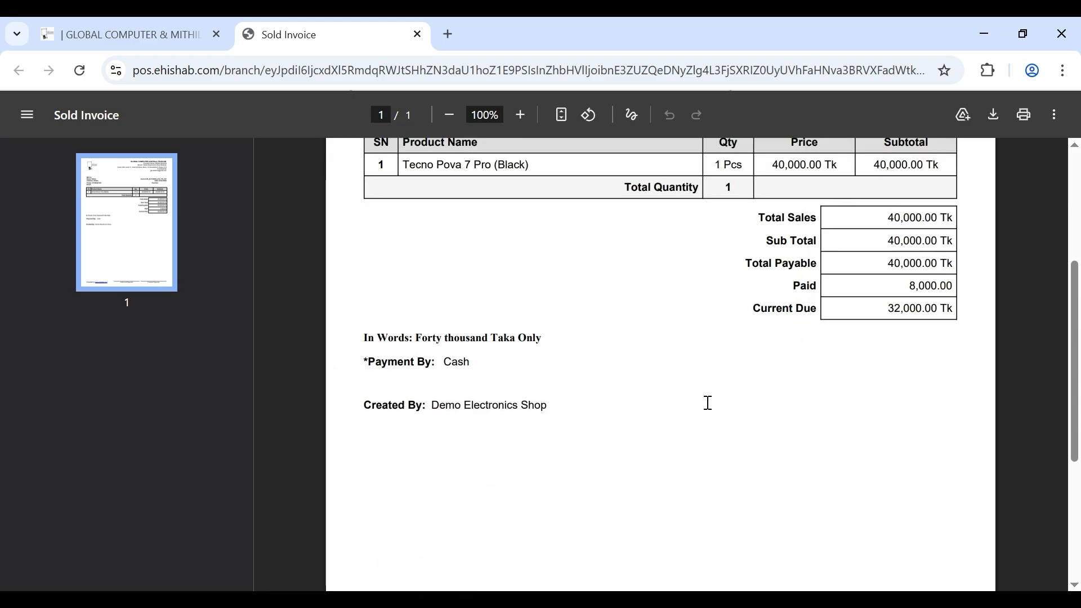
scroll(708, 403, "up", 5)
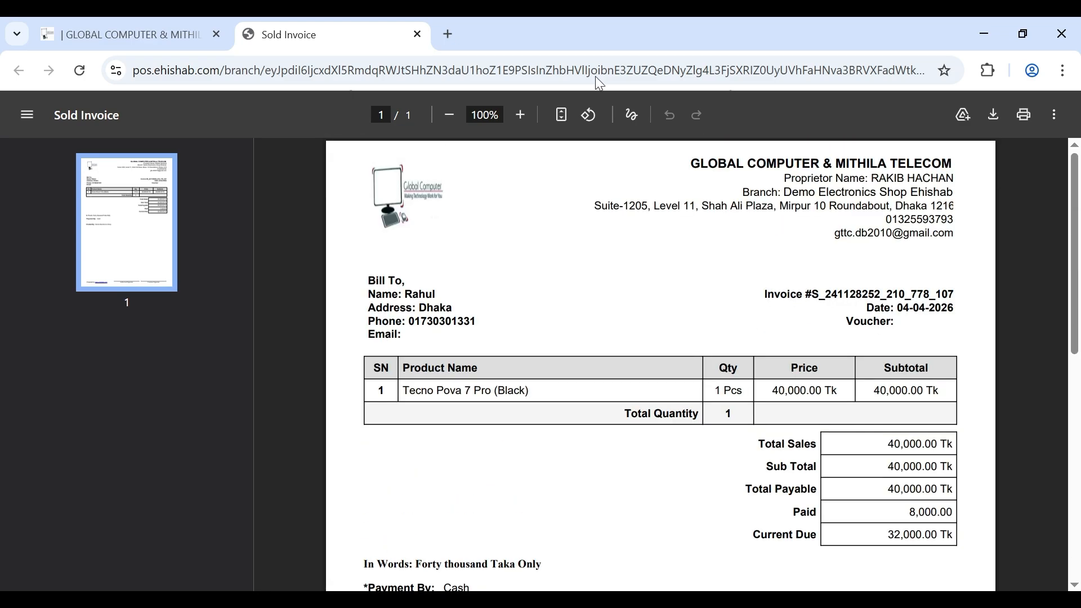
left_click(418, 35)
scroll(147, 374, "down", 5)
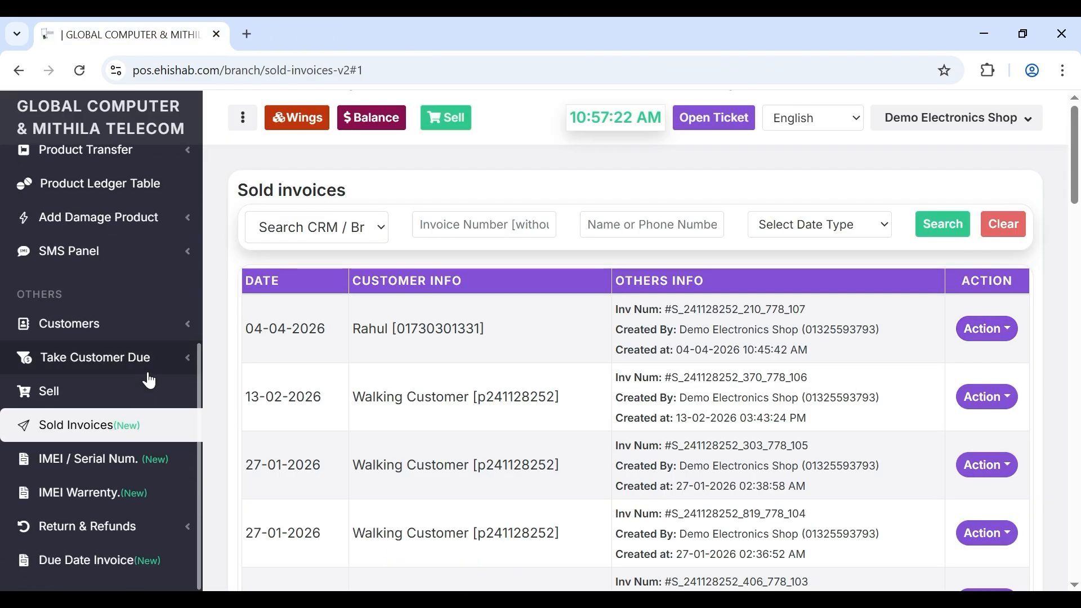
- Open Direct Return to Customers and select the returning customer
left_click(77, 545)
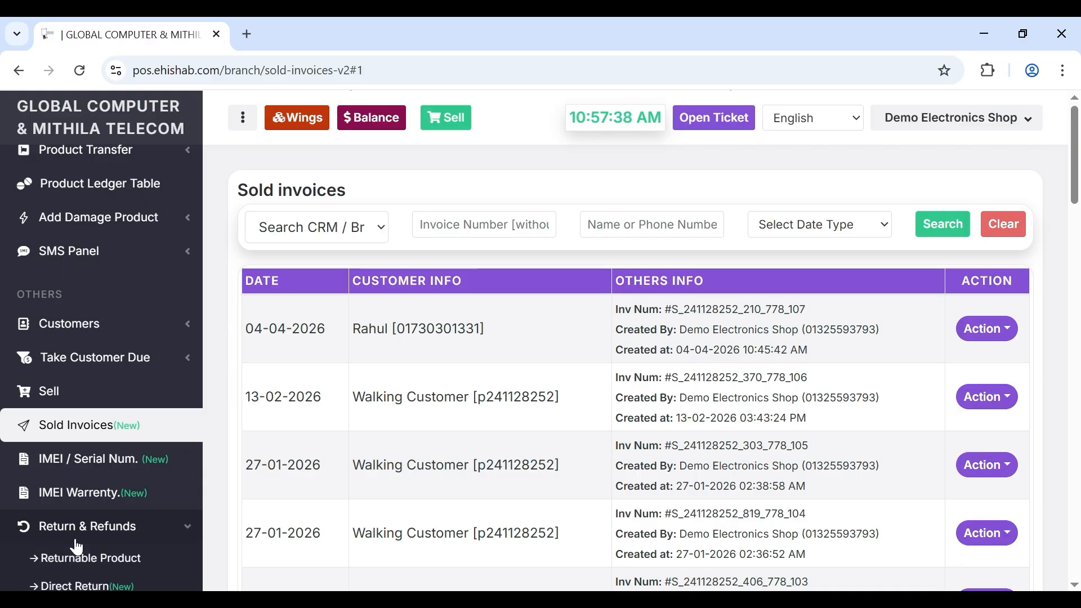
scroll(77, 546, "down", 1)
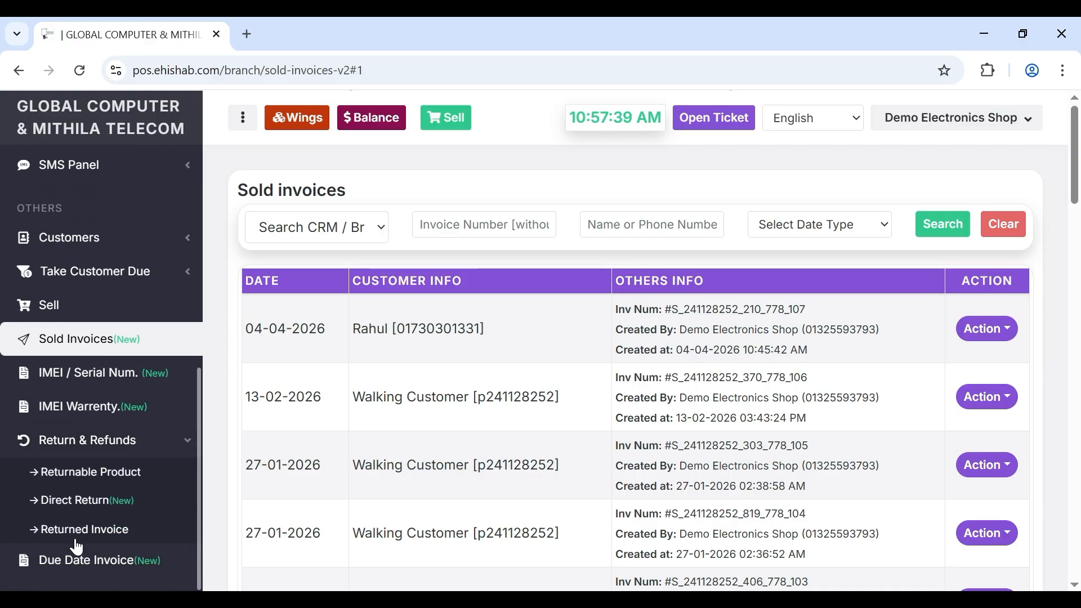
left_click(80, 500)
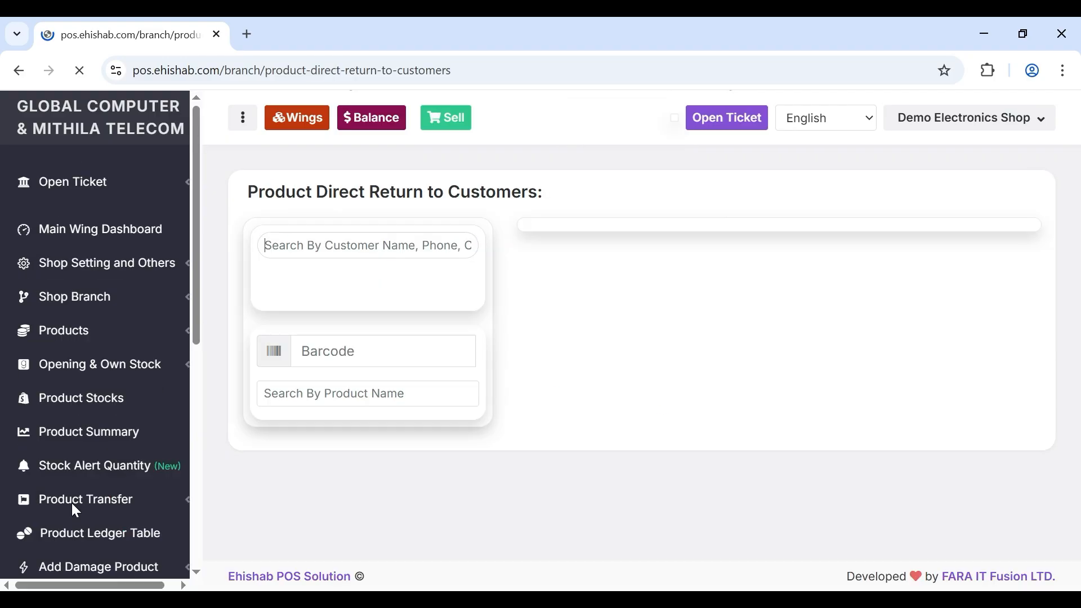
left_click(309, 237)
type("rah")
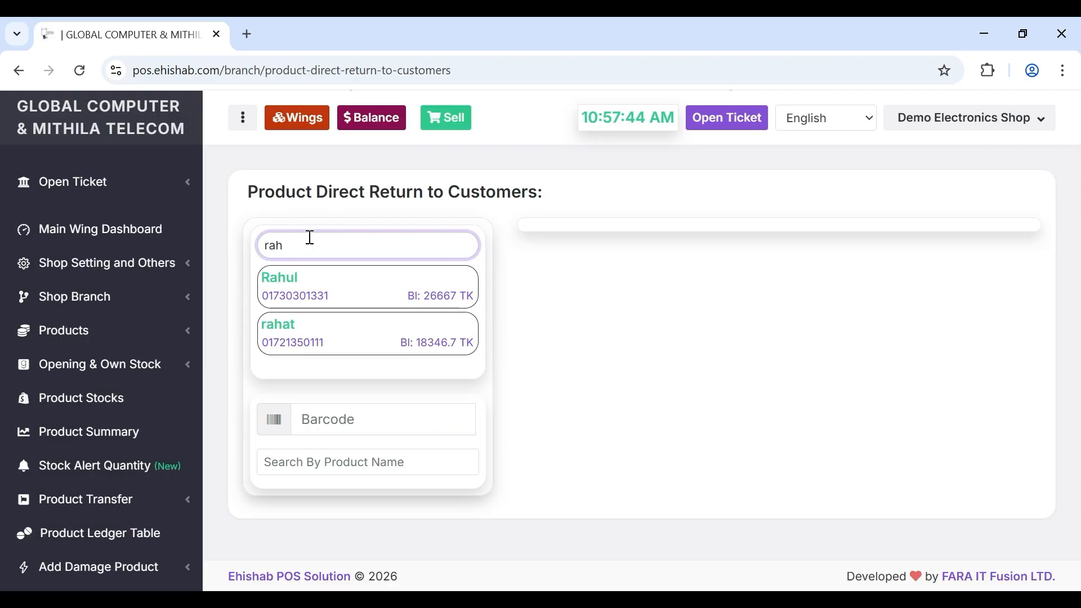
left_click(276, 284)
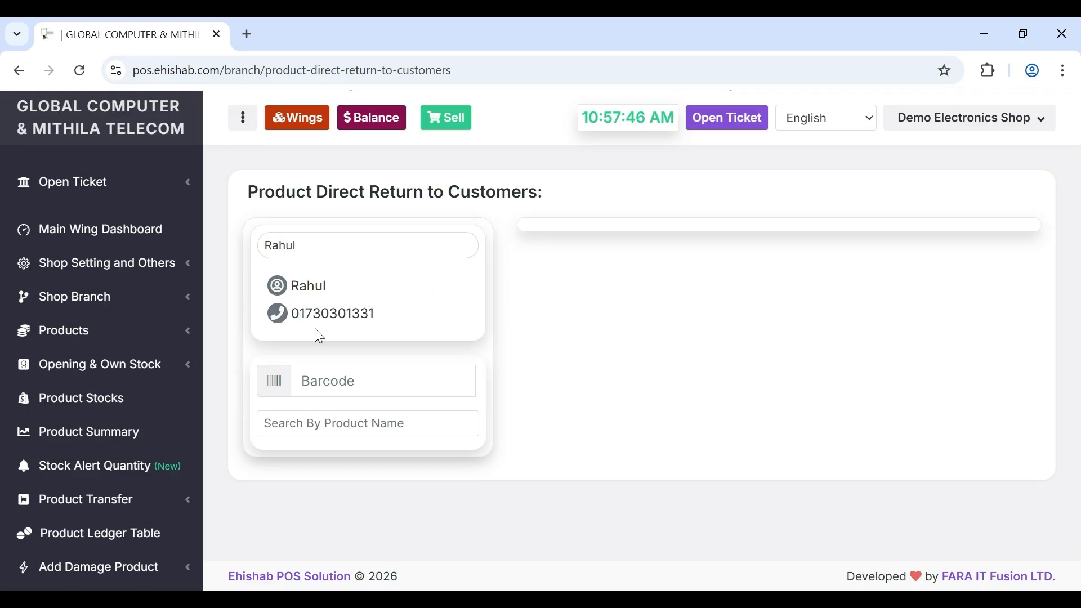
- Search 'tec' and select Tecno Pova 7 Pro (Black) instead of the Red variant
left_click(311, 424)
type("tec")
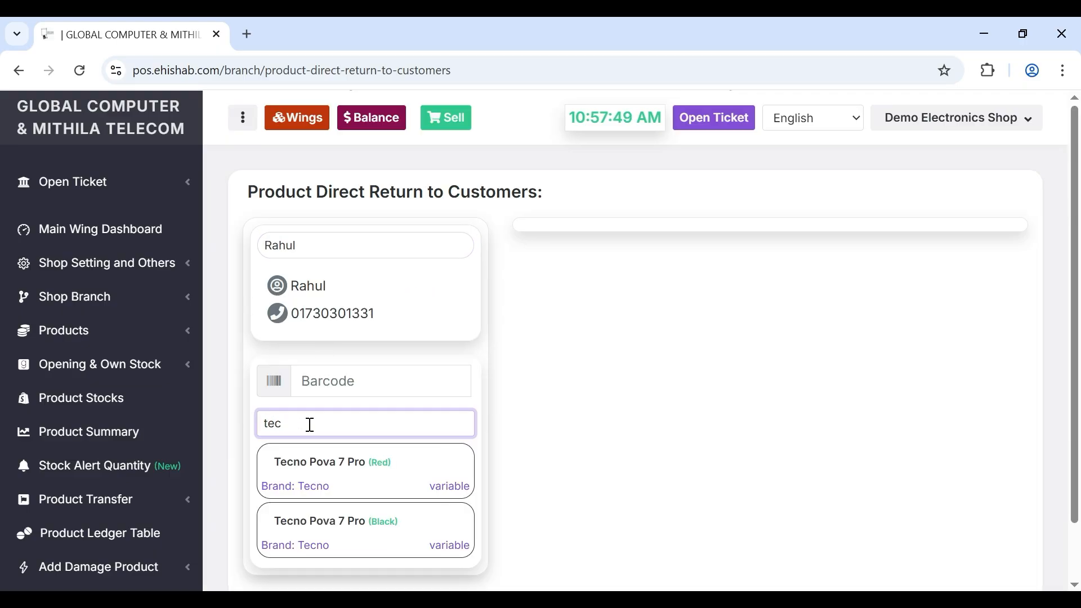
left_click(316, 458)
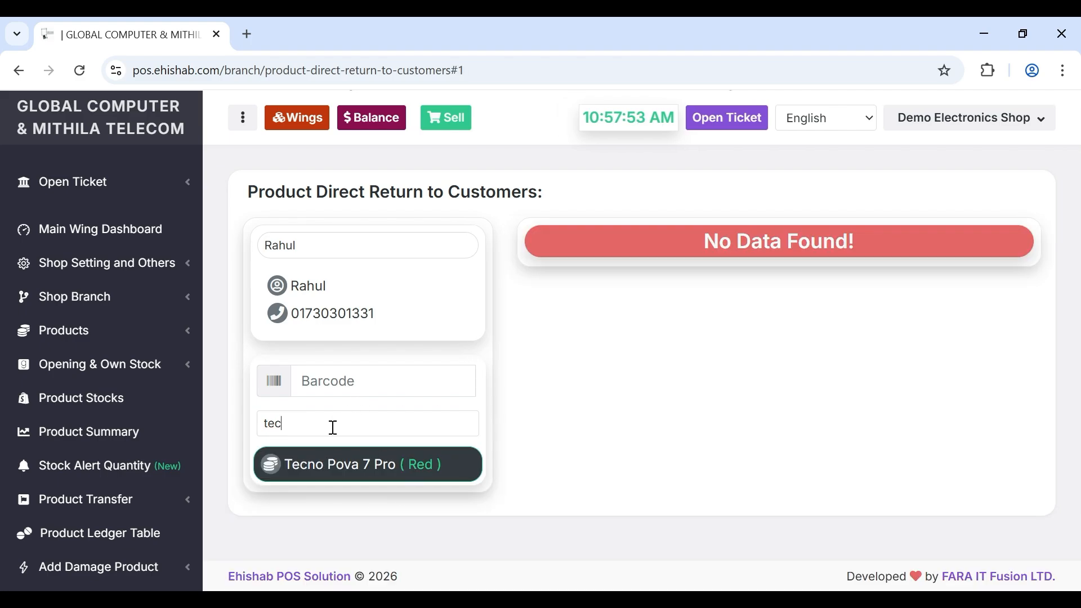
left_click(333, 428)
key("BackSpace")
key("BackSpace")
key("BackSpace")
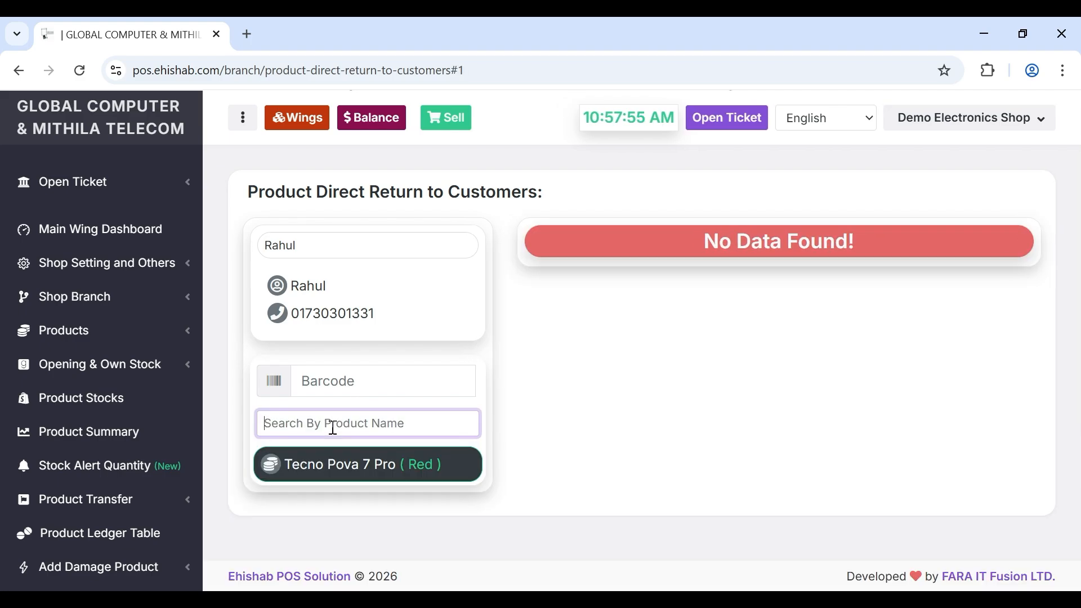
type("tec")
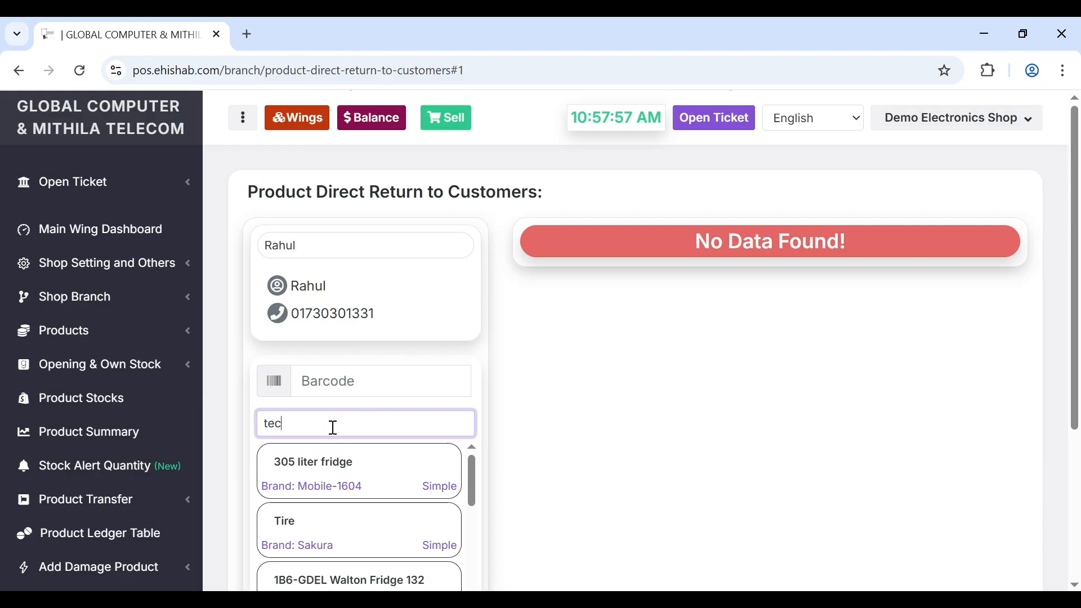
left_click(321, 528)
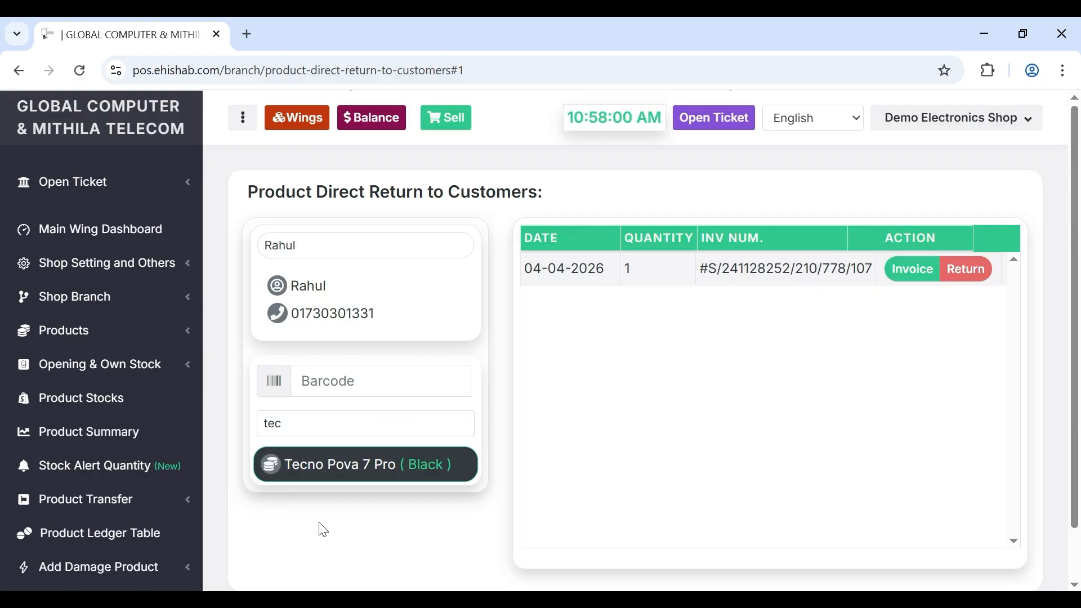
- Mark the Black Tecno Pova 7 Pro for Return with 0 paid to customer, then go to the dashboard
left_click(973, 275)
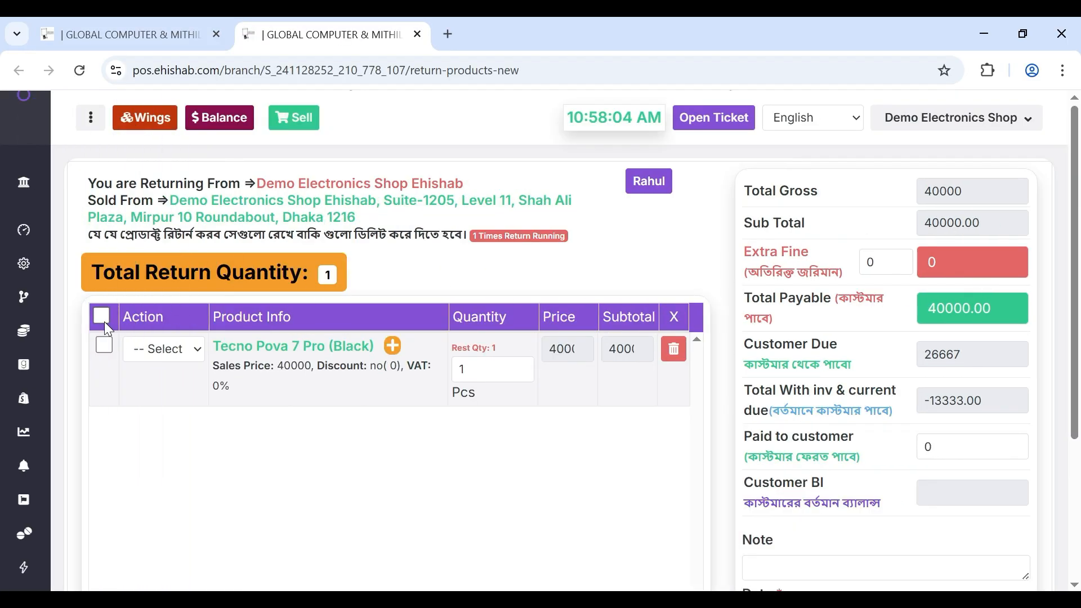
left_click(104, 323)
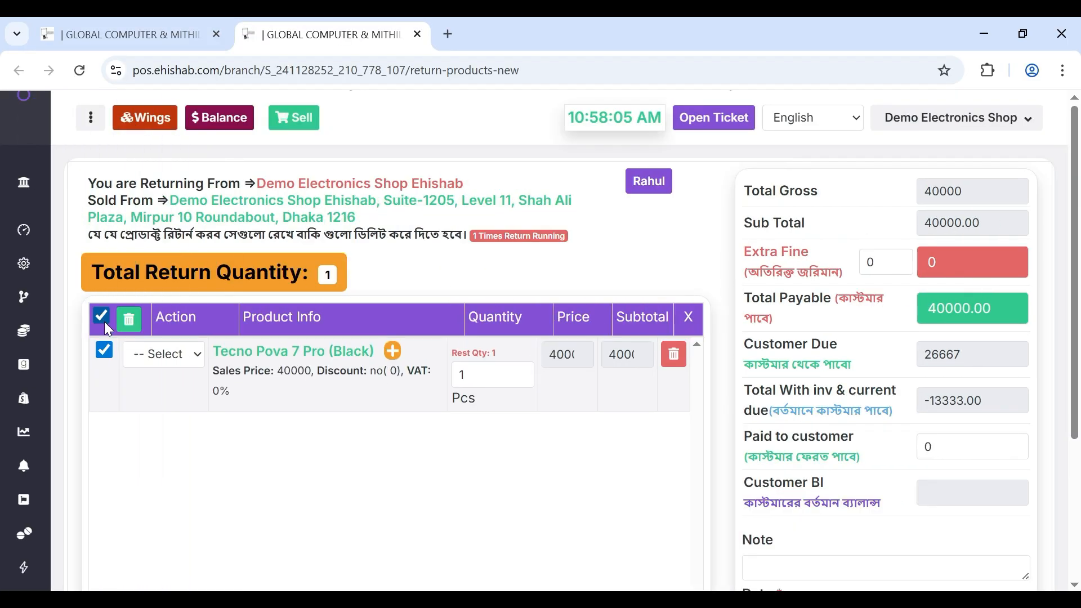
left_click(165, 397)
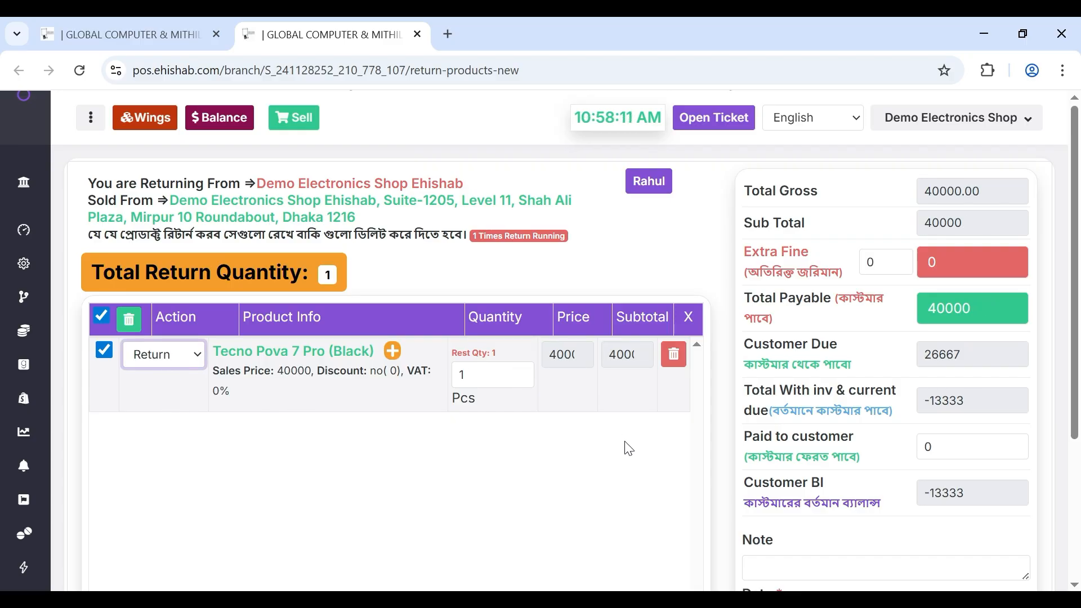
scroll(628, 449, "down", 2)
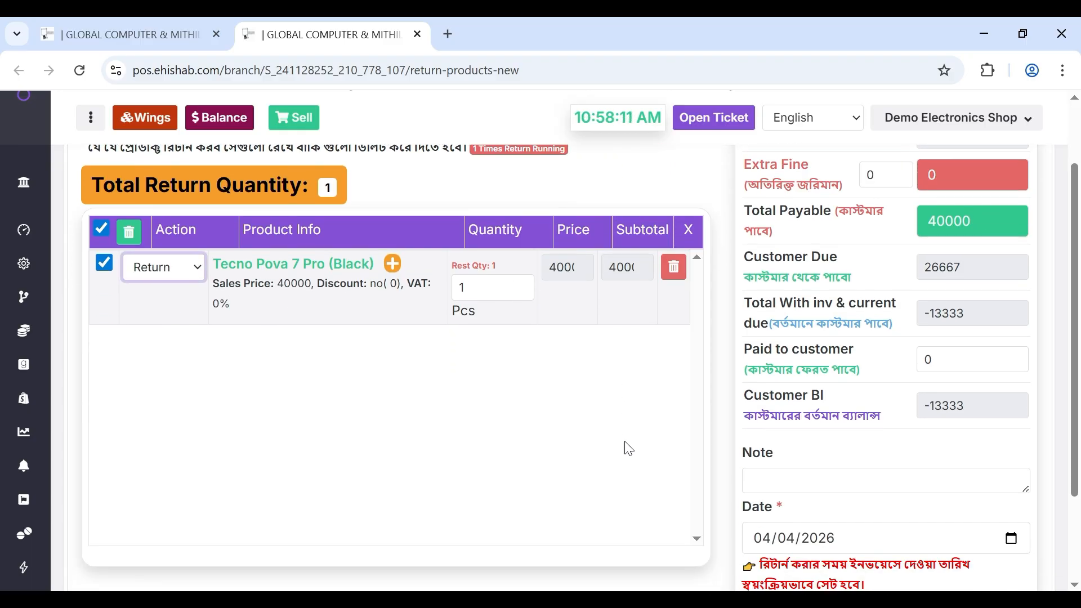
left_click(965, 360)
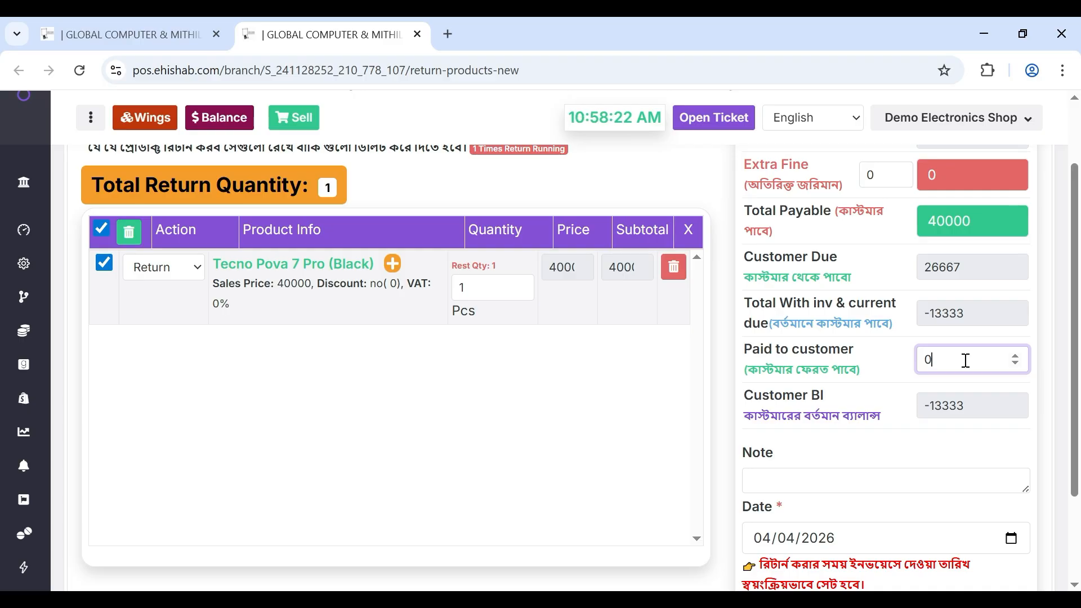
scroll(965, 360, "down", 2)
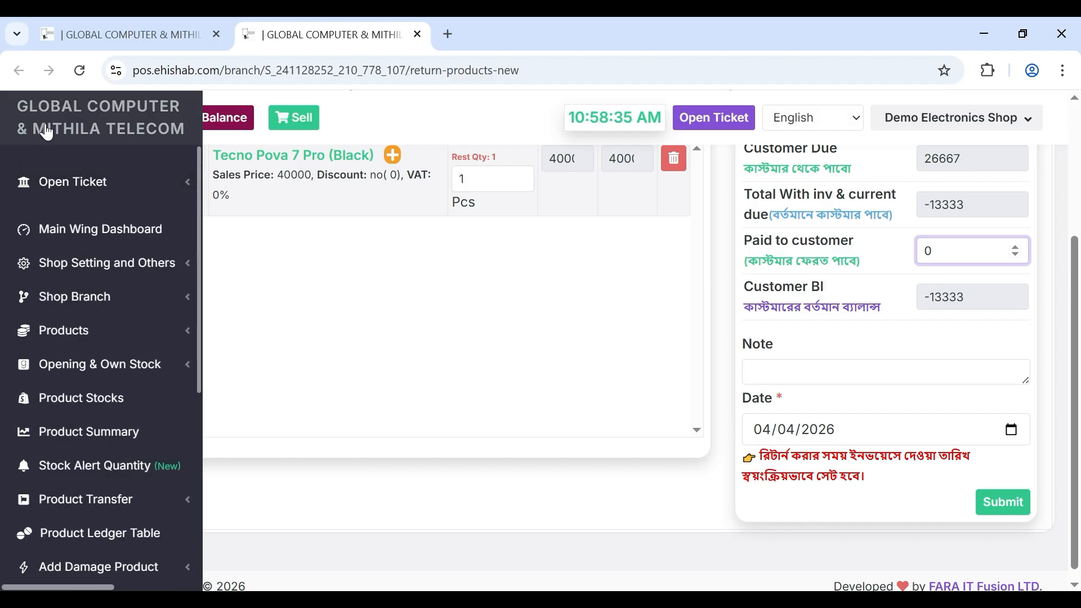
left_click(47, 133)
scroll(106, 394, "down", 6)
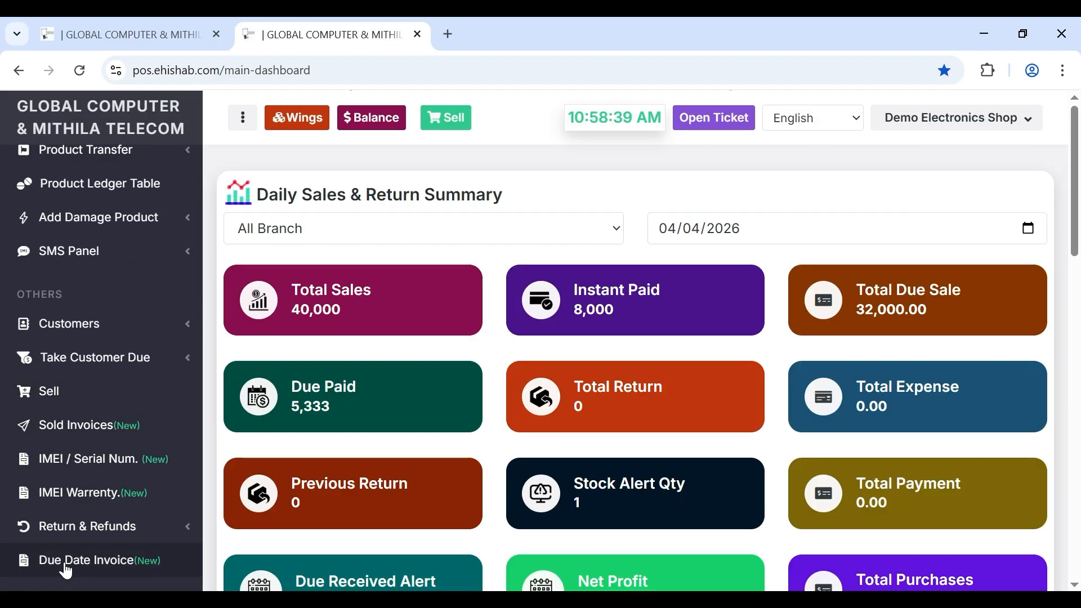
left_click(82, 570)
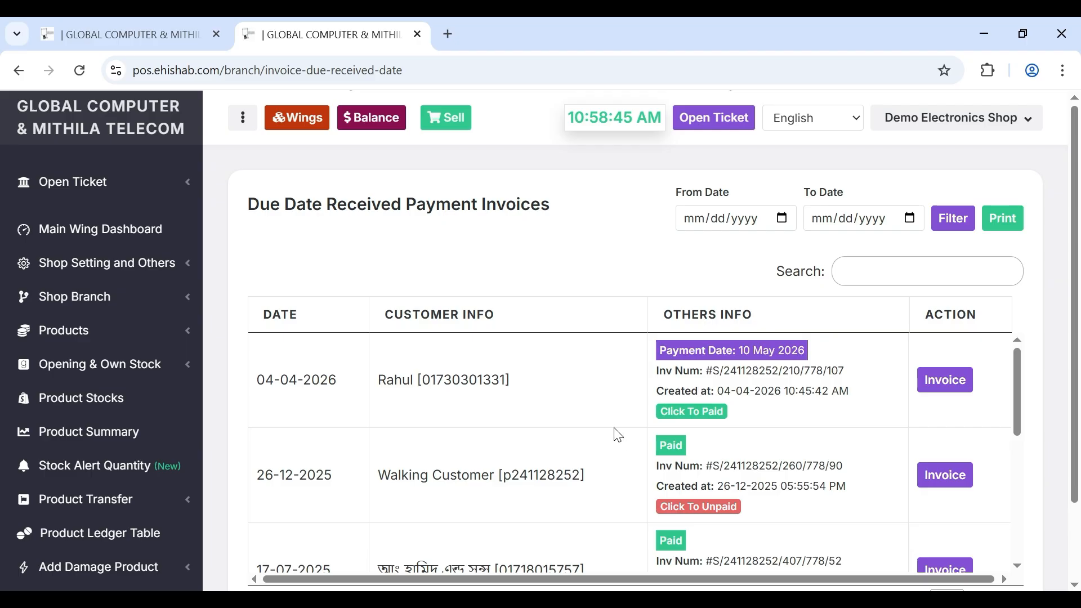
scroll(618, 435, "down", 5)
left_click(875, 284)
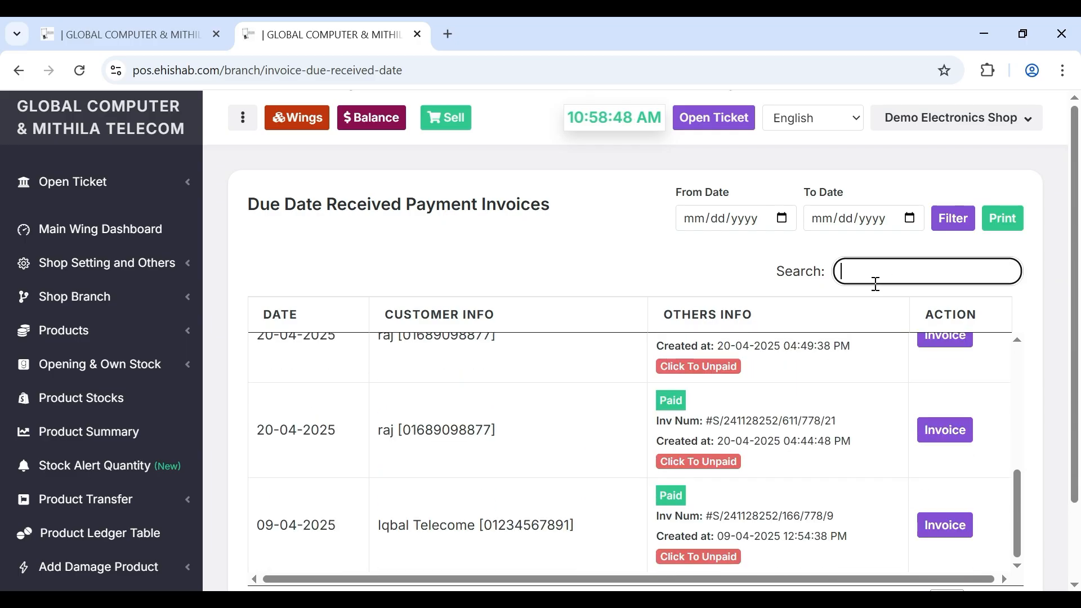
scroll(768, 390, "up", 5)
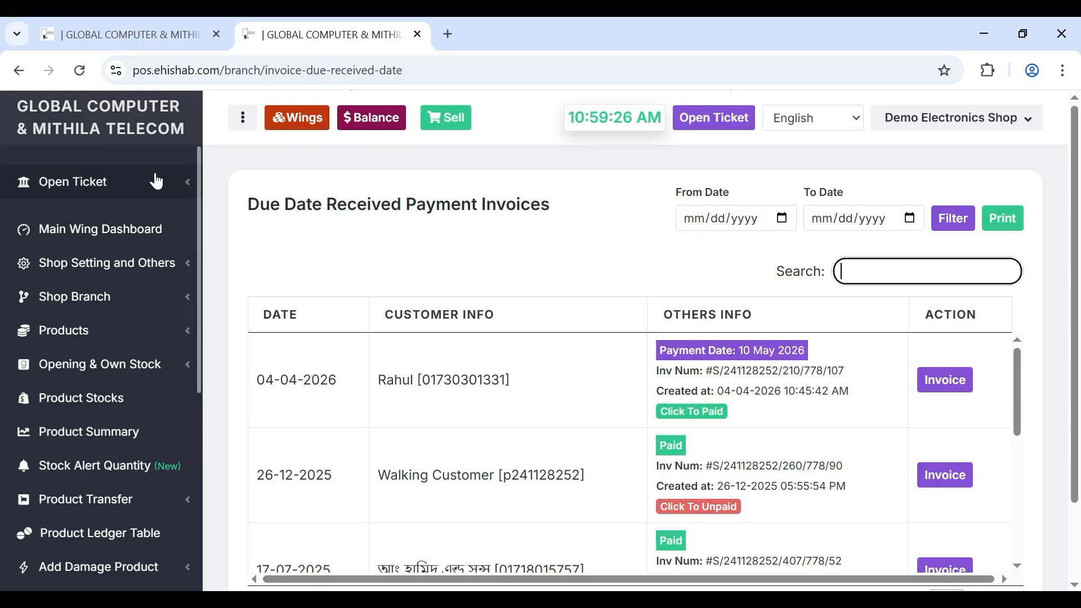
left_click(111, 127)
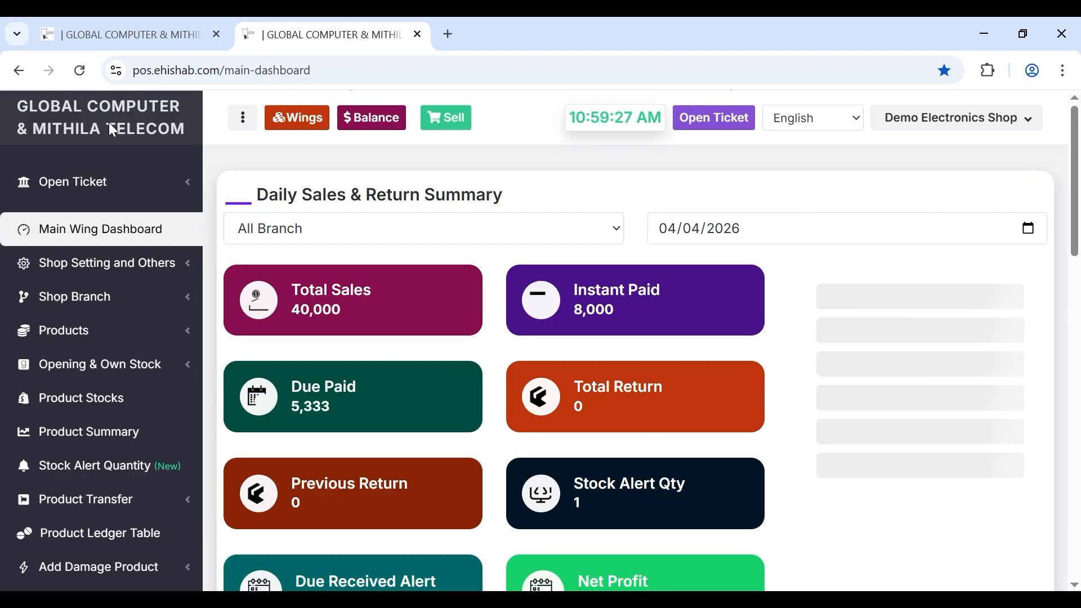
- Switch to the Accounts & Reports wing and toggle the Bank & Cash and Transaction sections
left_click(296, 126)
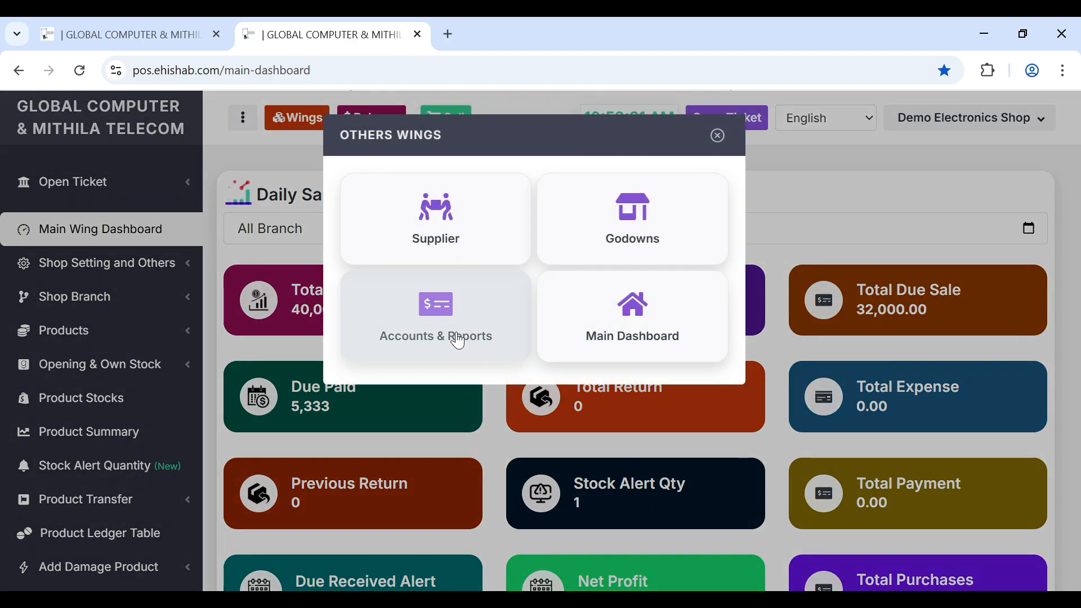
left_click(459, 340)
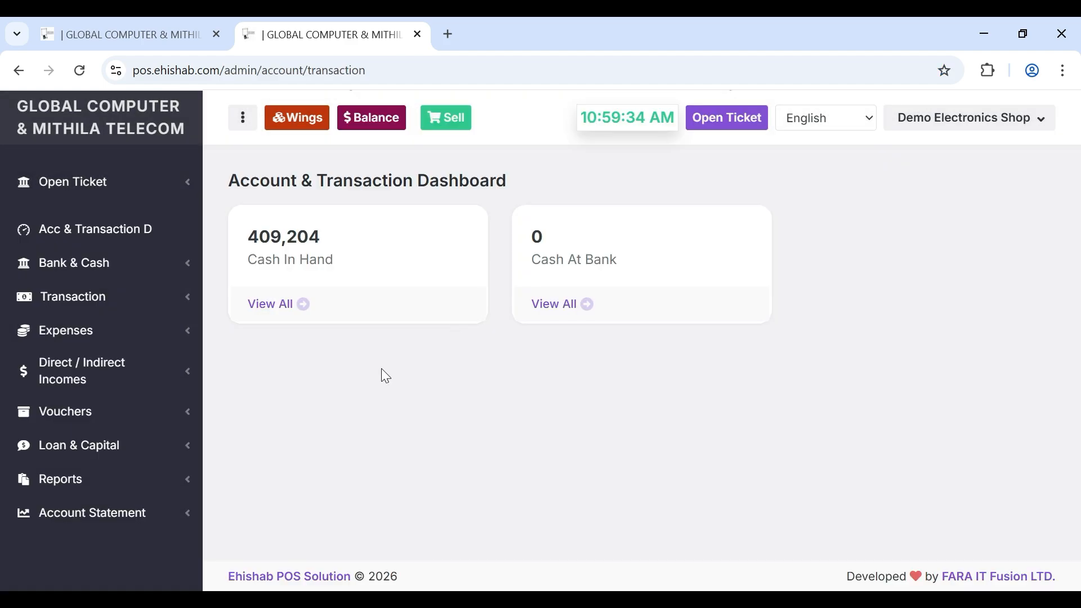
left_click(127, 272)
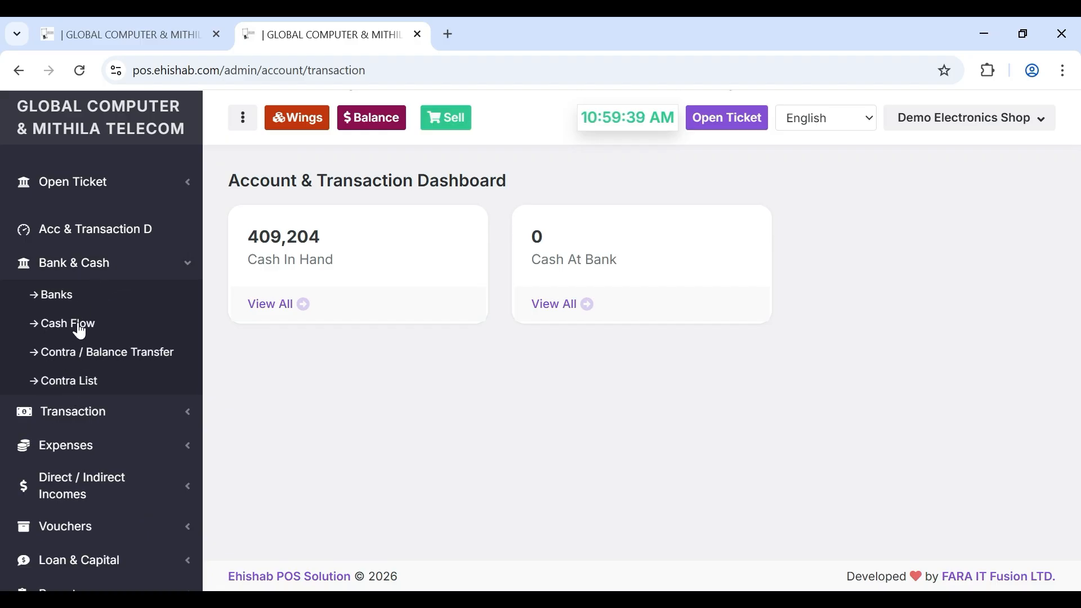
left_click(110, 276)
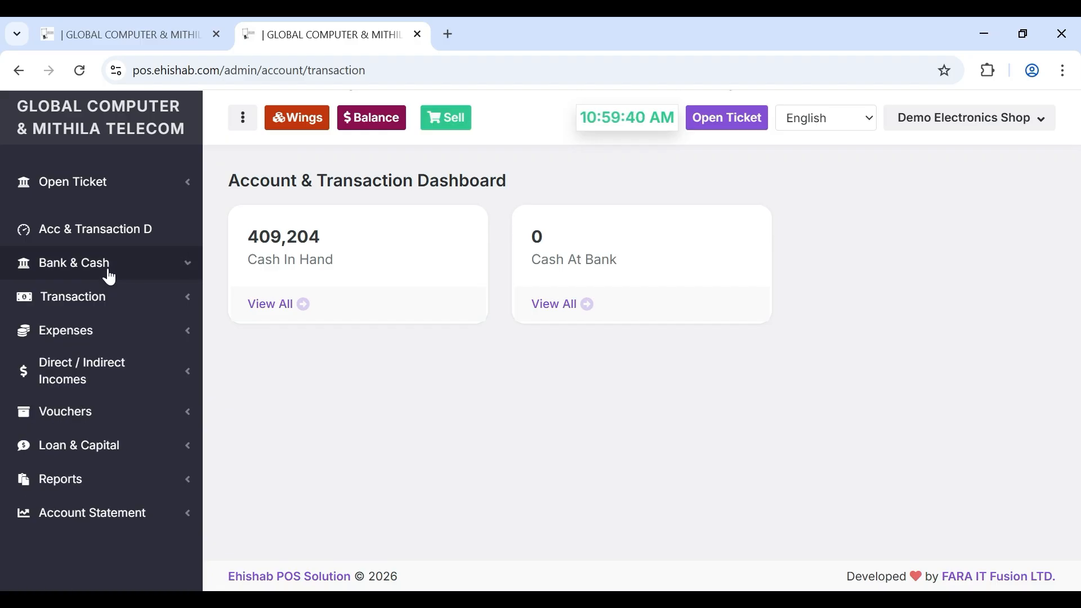
left_click(100, 304)
left_click(99, 300)
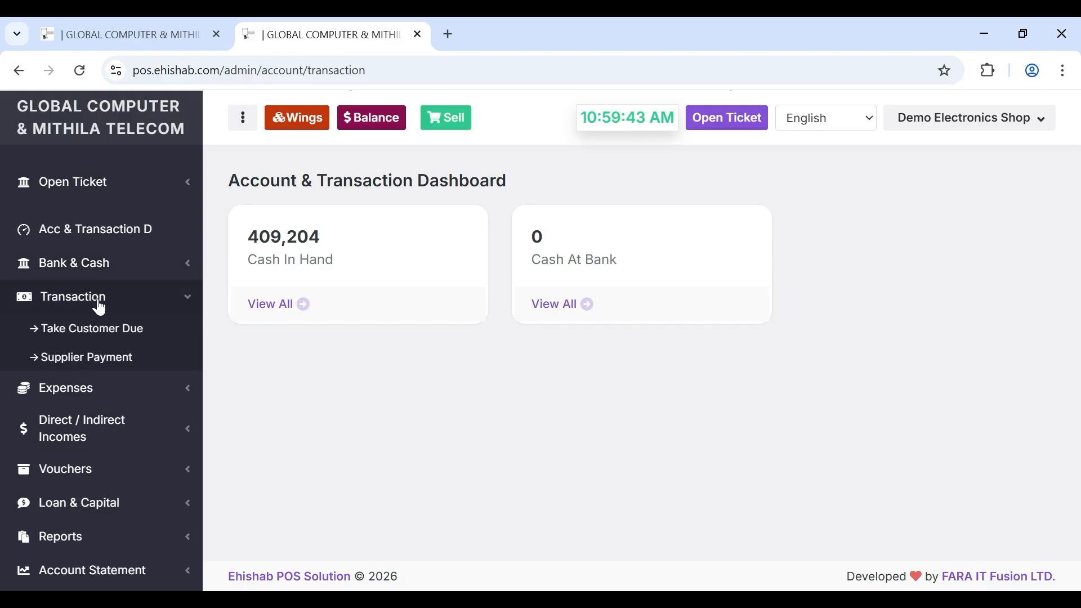
- Toggle the Expenses, Income and Payment Voucher sections, leaving Loan & Capital expanded
left_click(86, 339)
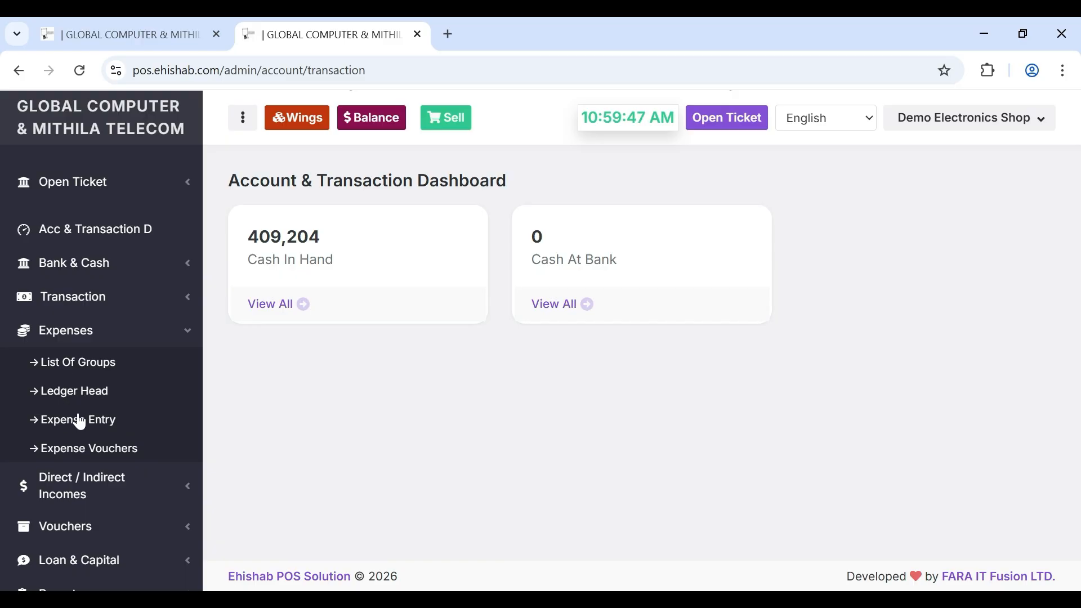
left_click(120, 343)
left_click(113, 372)
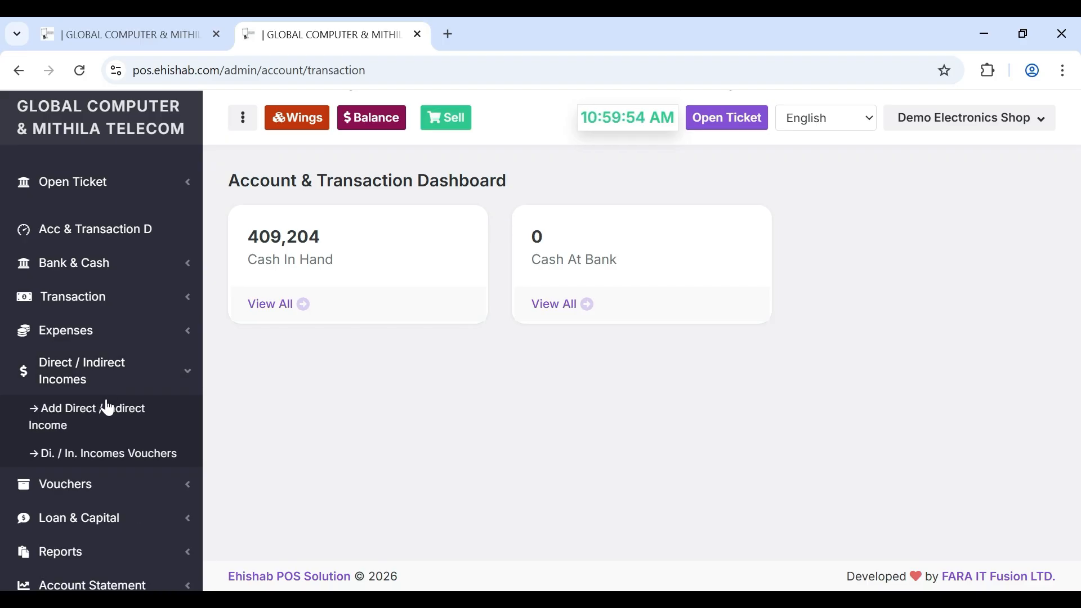
left_click(111, 373)
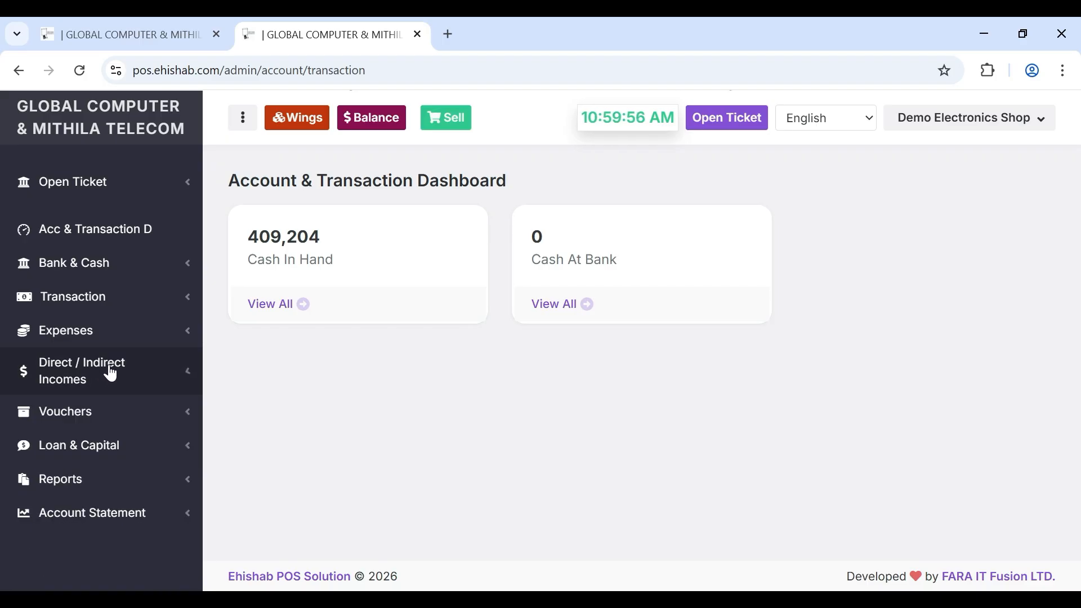
left_click(98, 420)
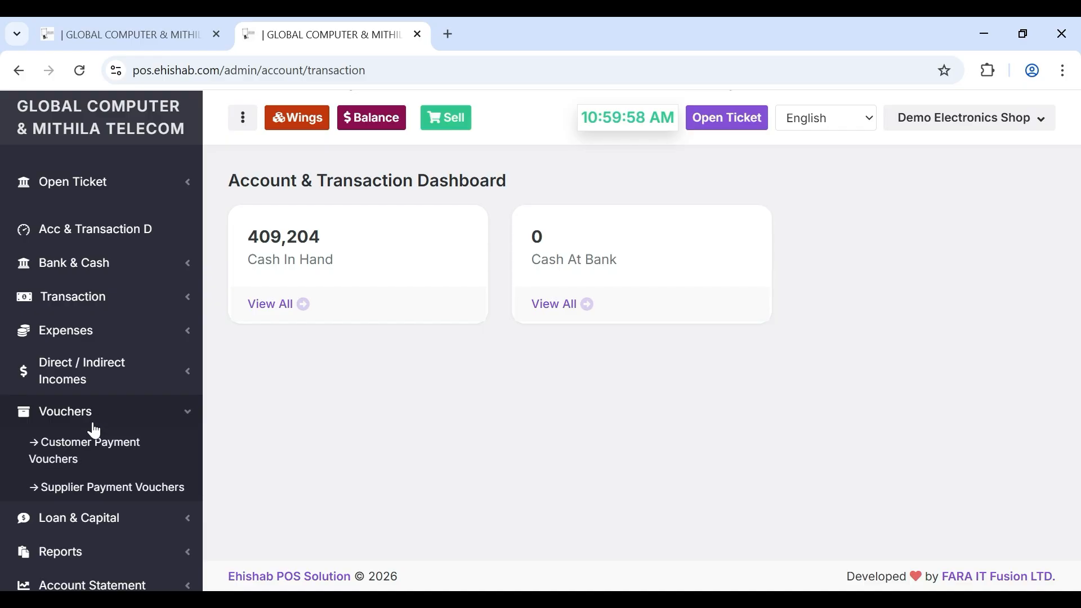
left_click(96, 423)
left_click(96, 447)
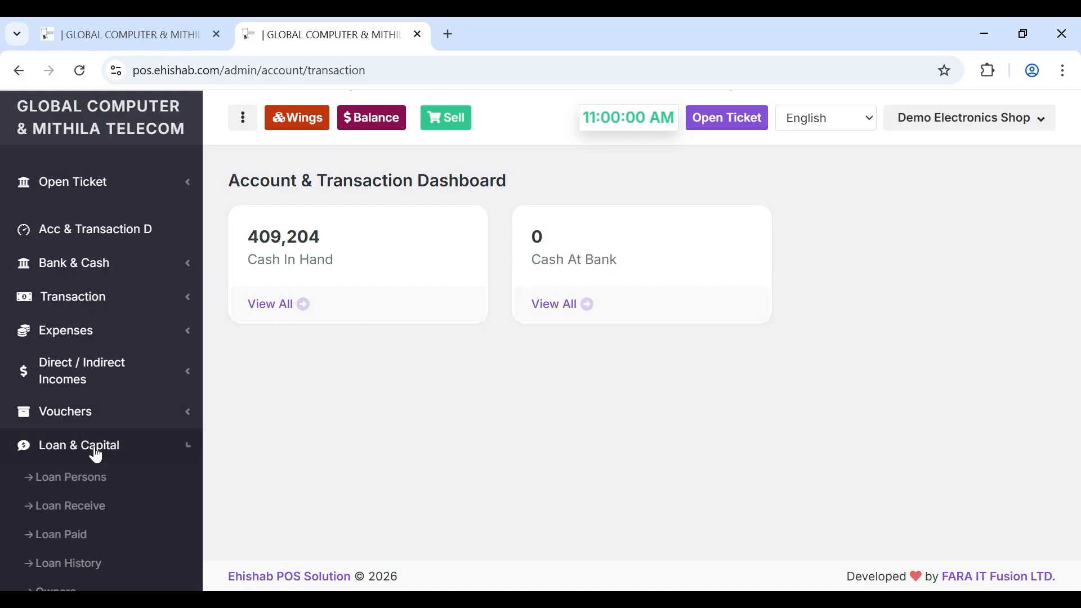
scroll(96, 456, "down", 3)
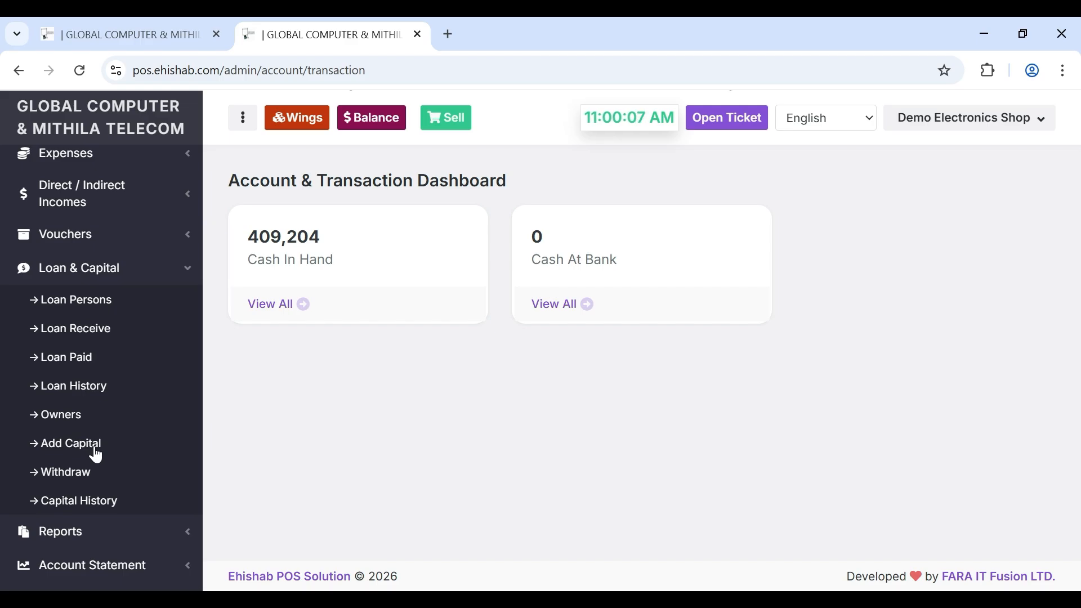
left_click(373, 123)
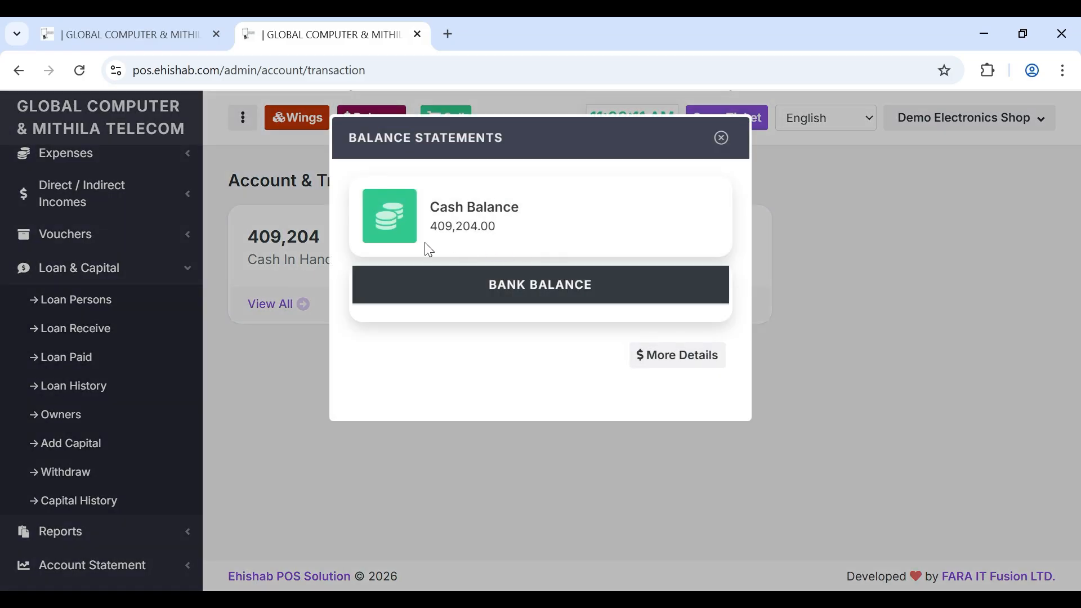
left_click(309, 355)
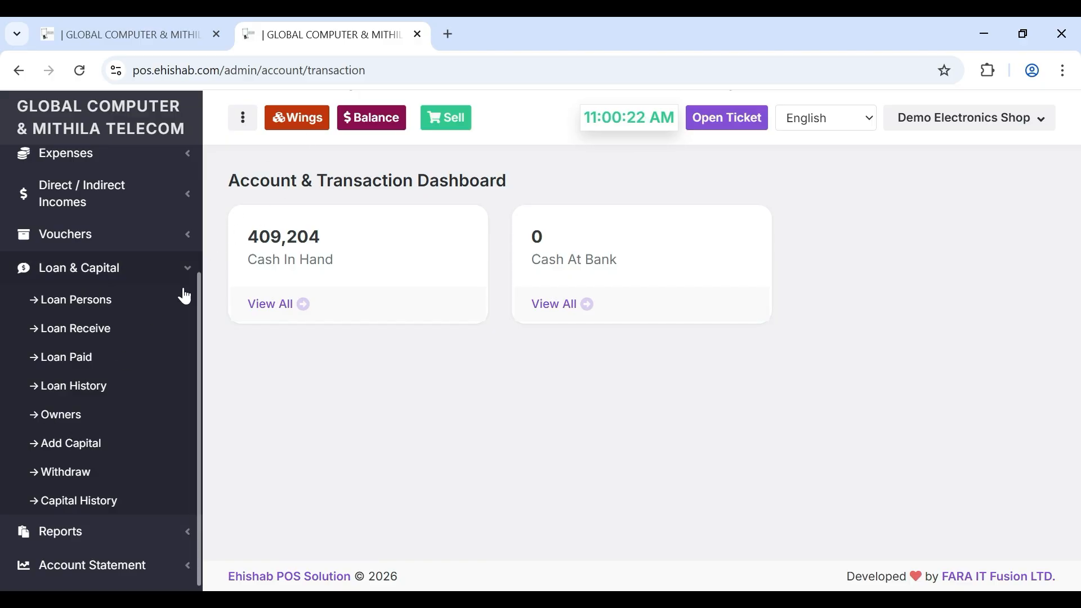
- Expand Reports in the sidebar and scroll through the list of available reports
scroll(111, 415, "down", 1)
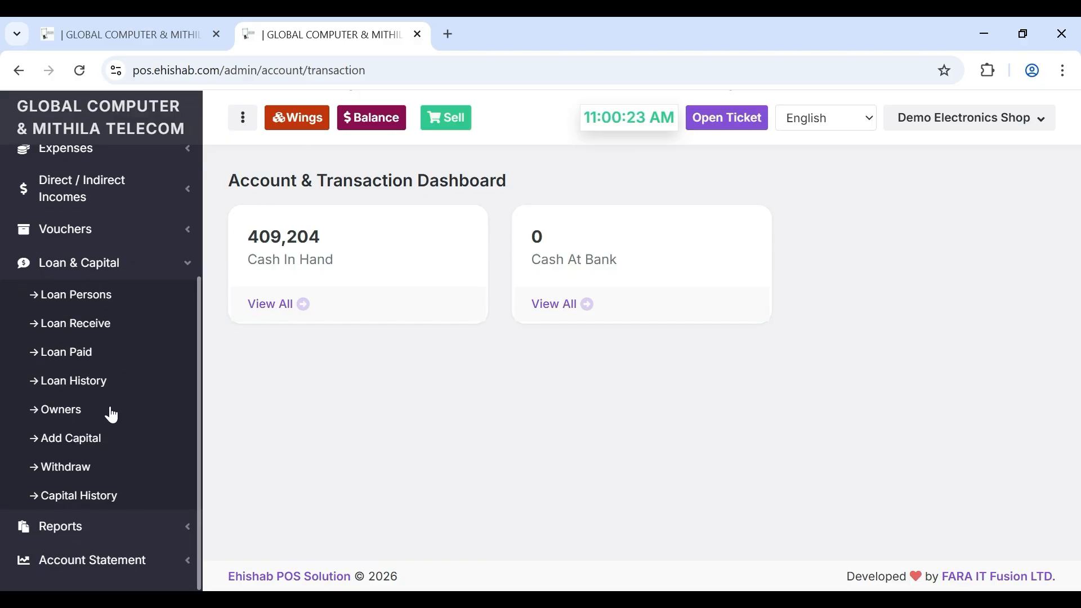
left_click(87, 526)
scroll(103, 415, "down", 3)
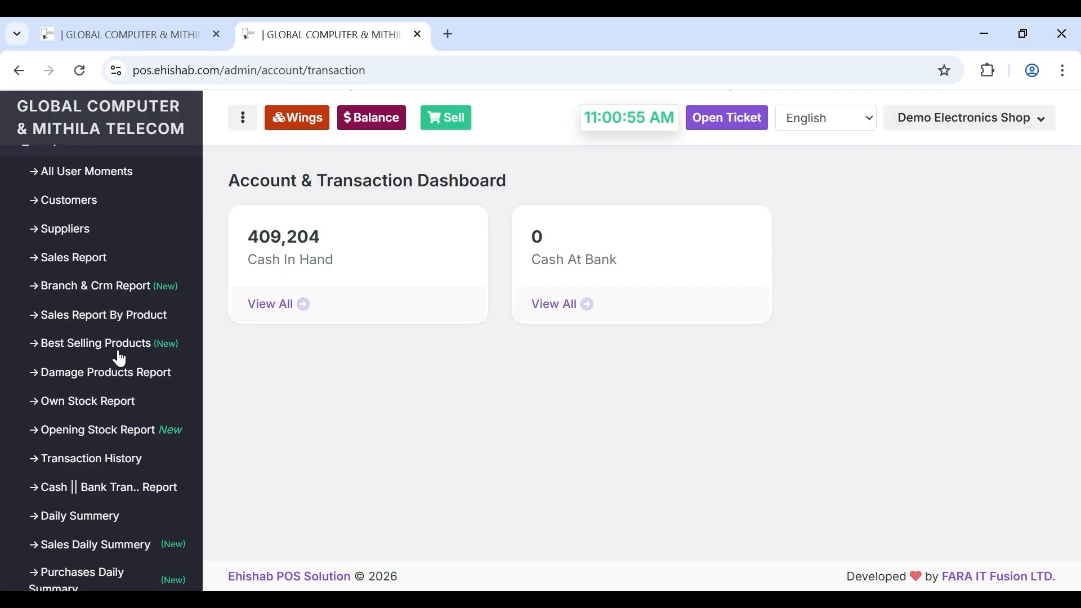
scroll(140, 355, "down", 1)
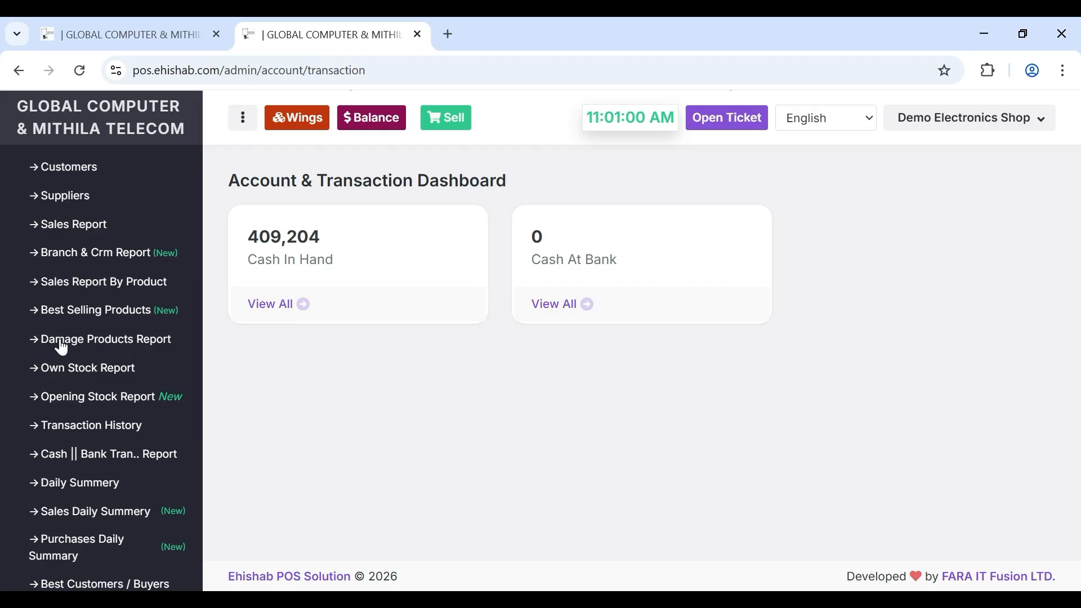
scroll(147, 340, "down", 1)
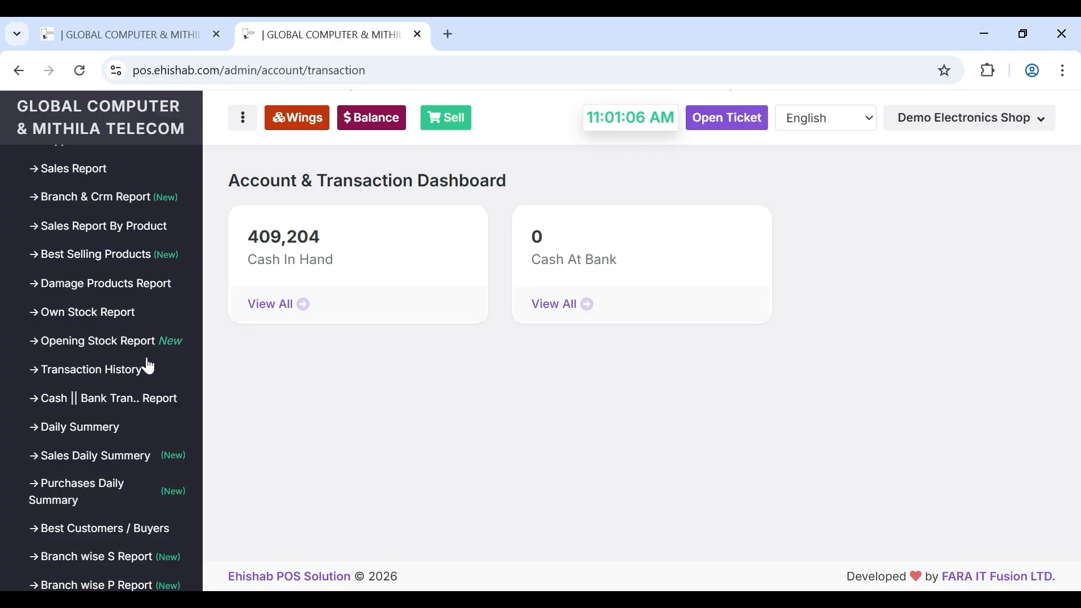
scroll(150, 366, "down", 2)
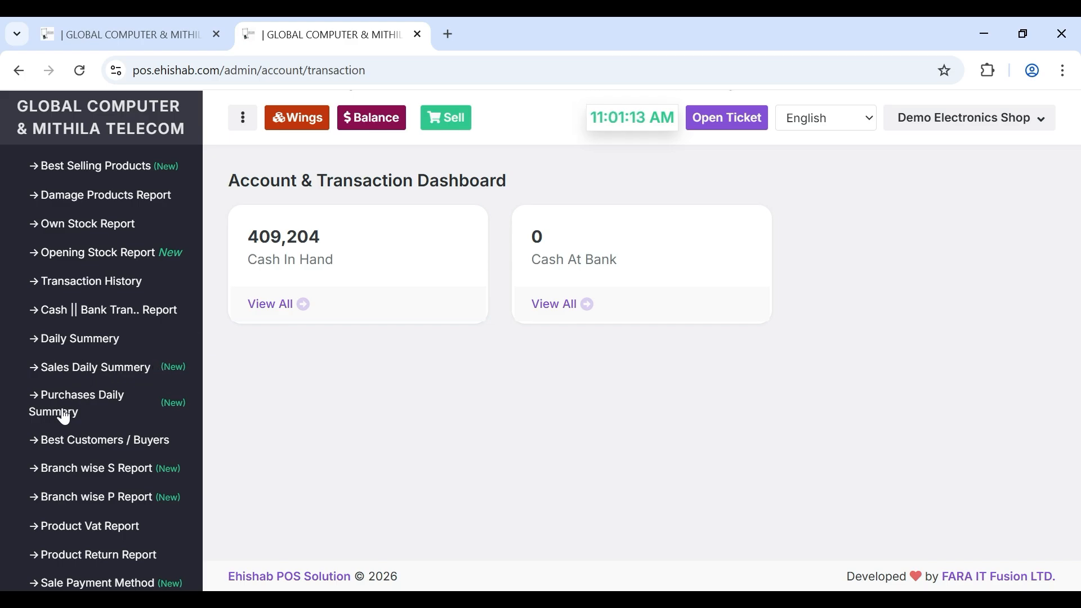
scroll(77, 413, "down", 2)
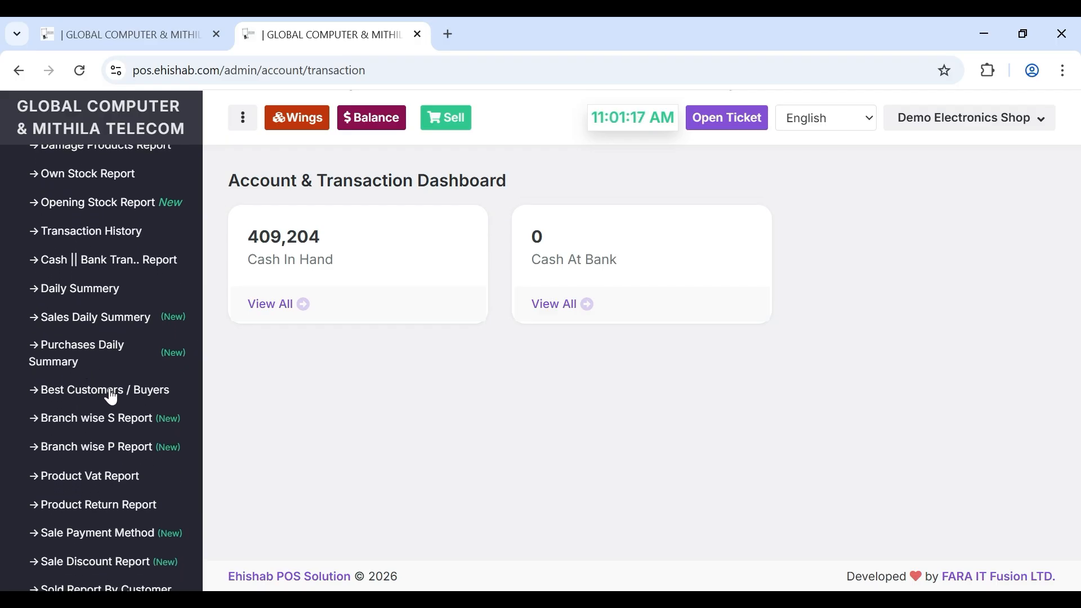
scroll(141, 396, "down", 1)
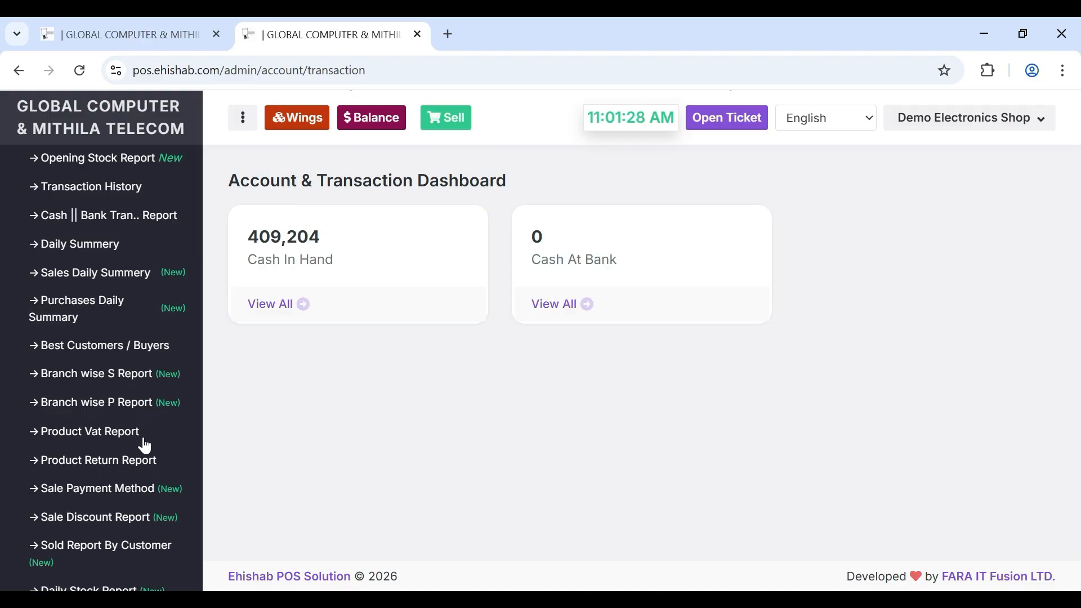
- Finish reviewing the report list, then return to the main dashboard via the shop logo
scroll(144, 445, "down", 1)
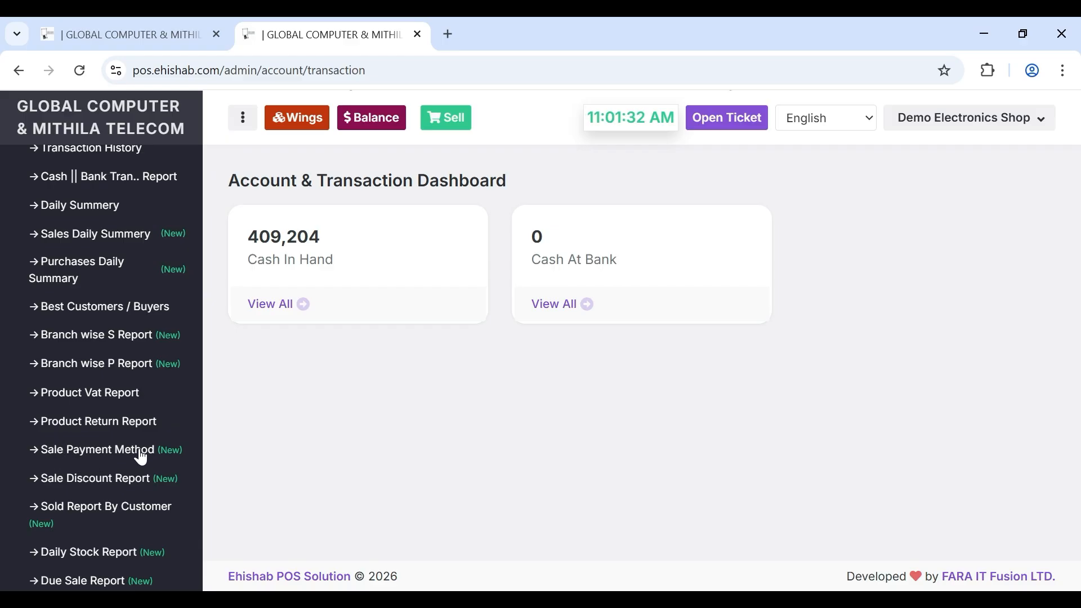
scroll(142, 489, "down", 1)
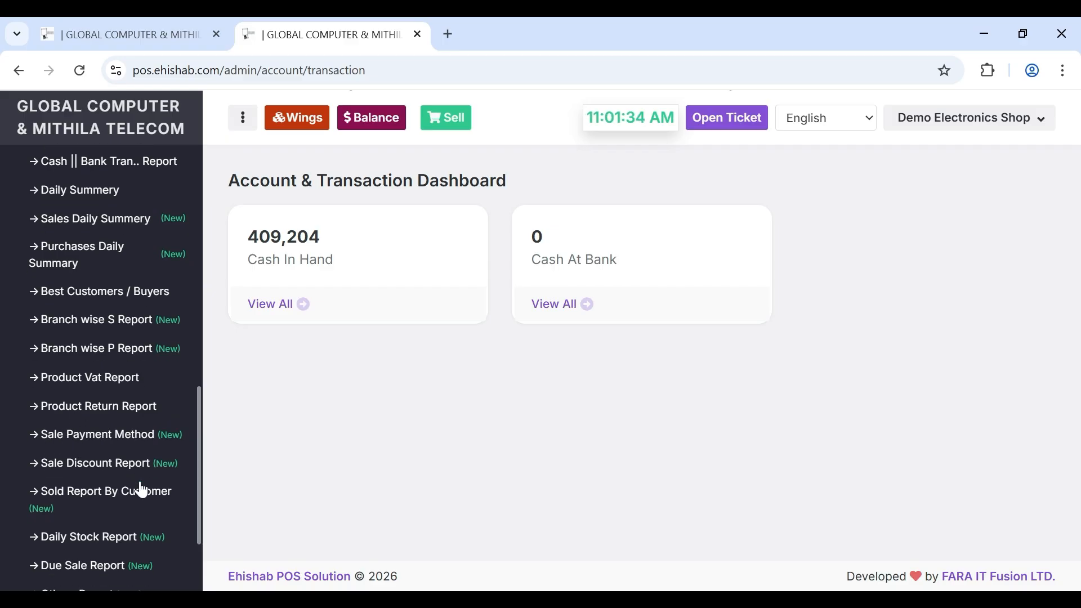
scroll(142, 490, "down", 1)
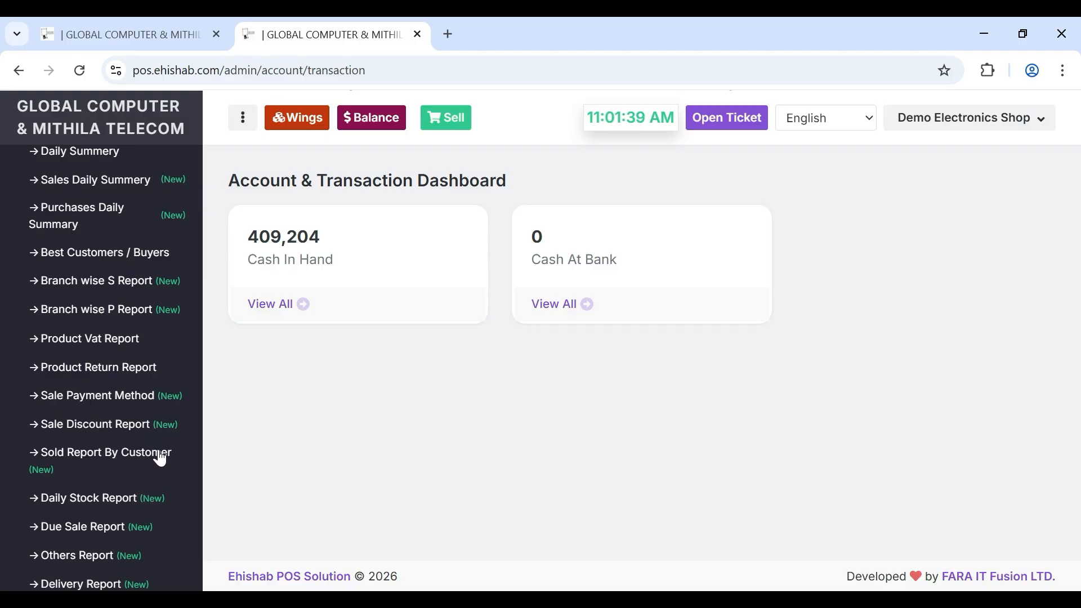
scroll(160, 459, "down", 2)
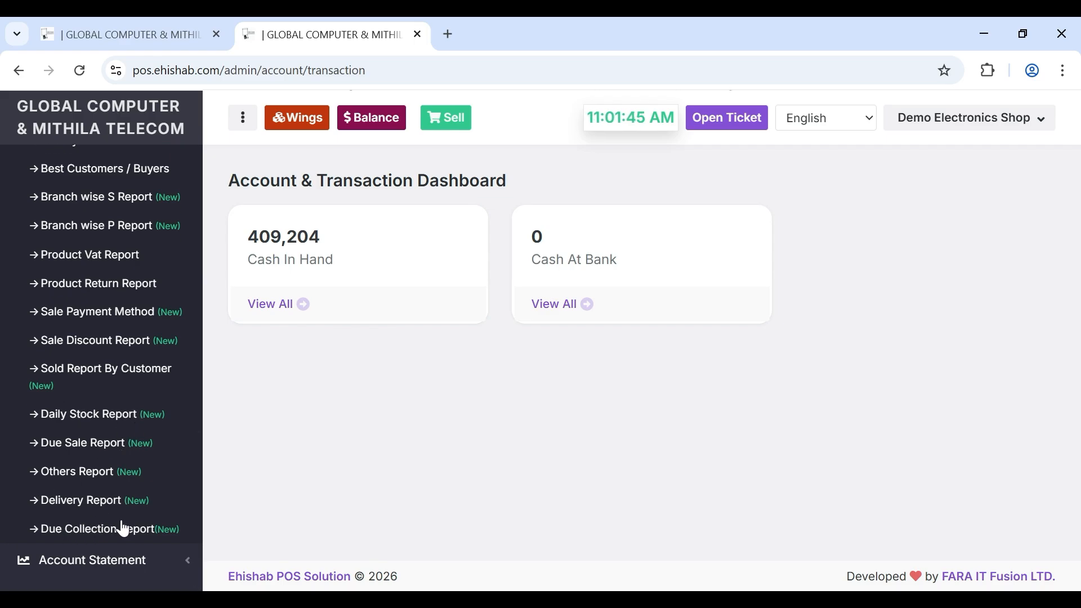
scroll(138, 526, "up", 5)
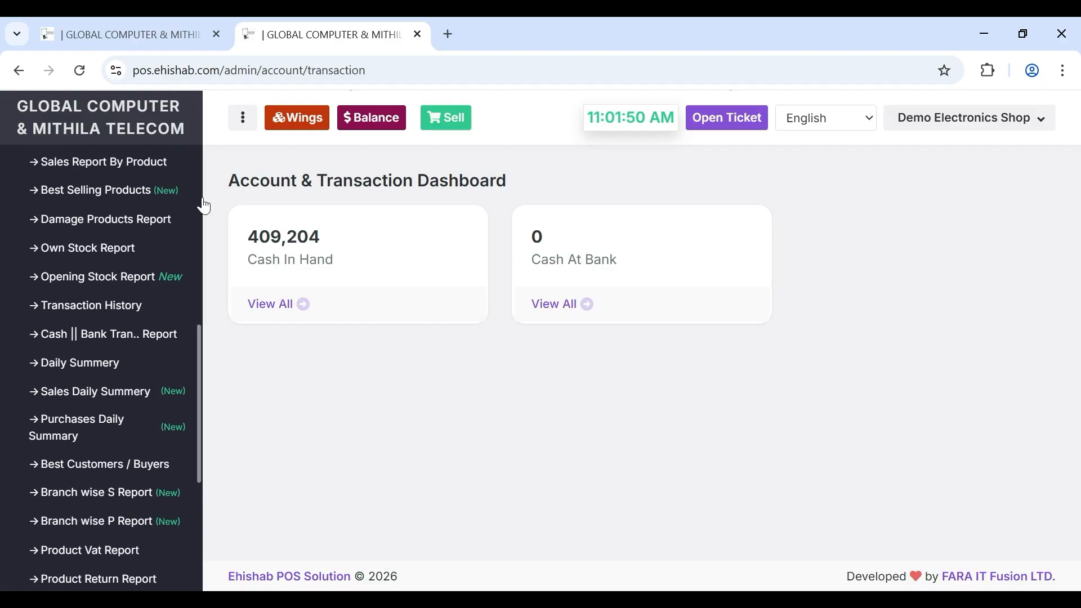
left_click(135, 138)
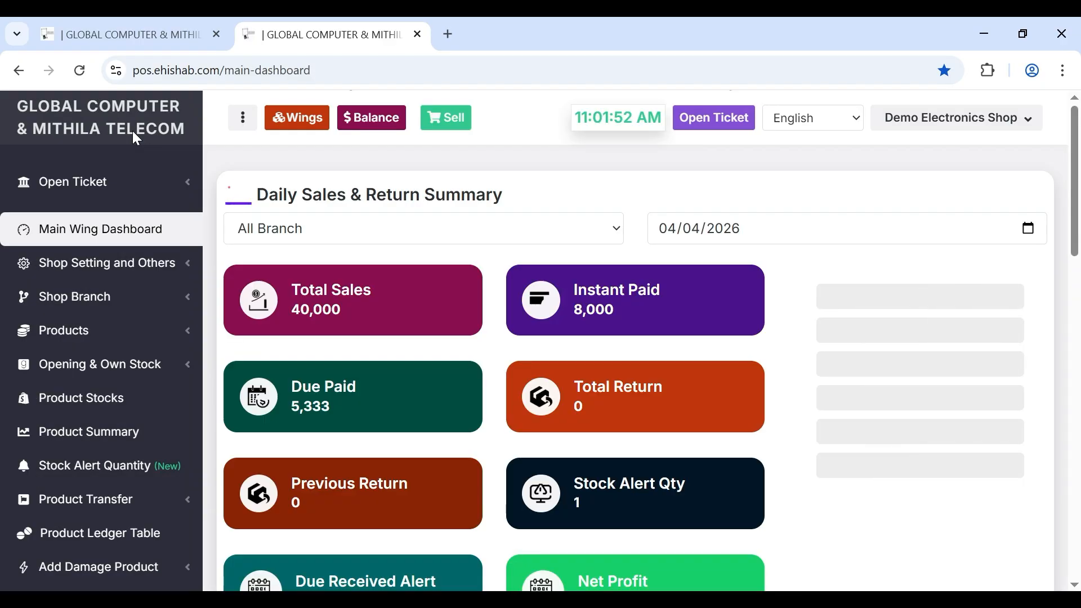